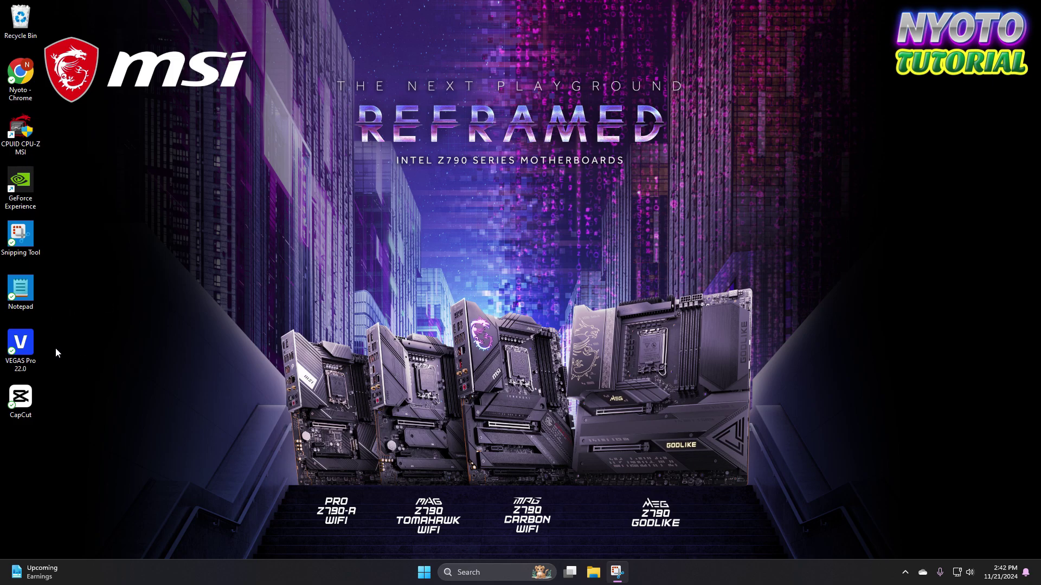
Launch VEGAS Pro 22.0 and create a widescreen 16:9 FullHD (1920 x 1080) project at 60p (59.940).
{"action": "double_click", "coordinate": [28, 347]}
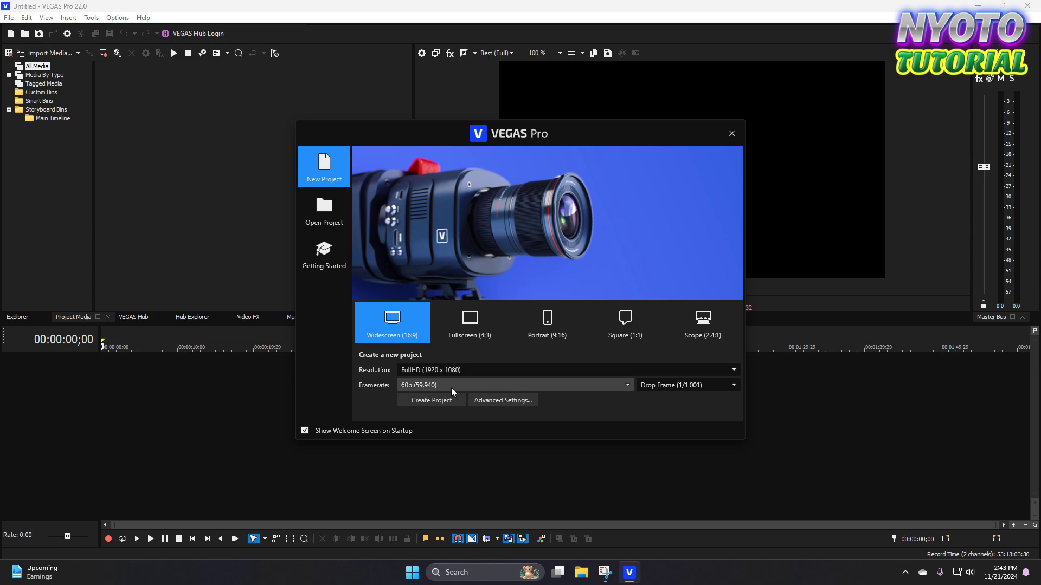
{"action": "left_click", "coordinate": [628, 384]}
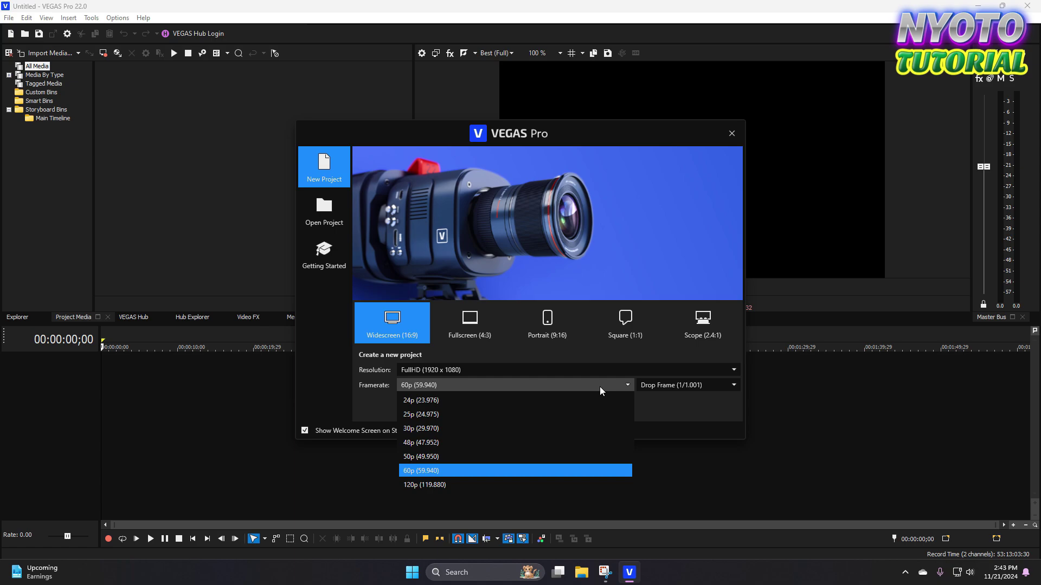
{"action": "left_click", "coordinate": [447, 469]}
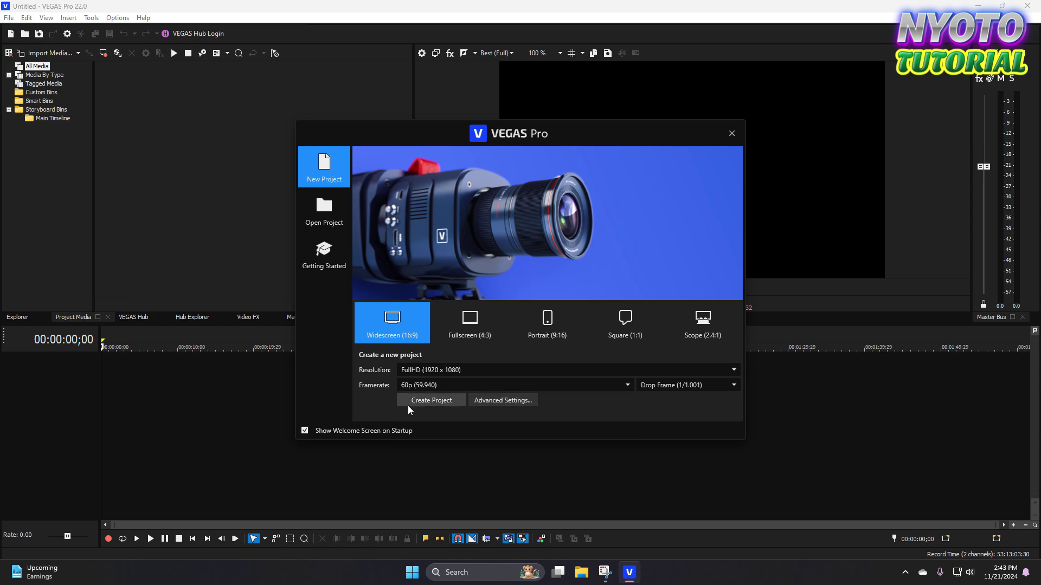
{"action": "left_click", "coordinate": [451, 400]}
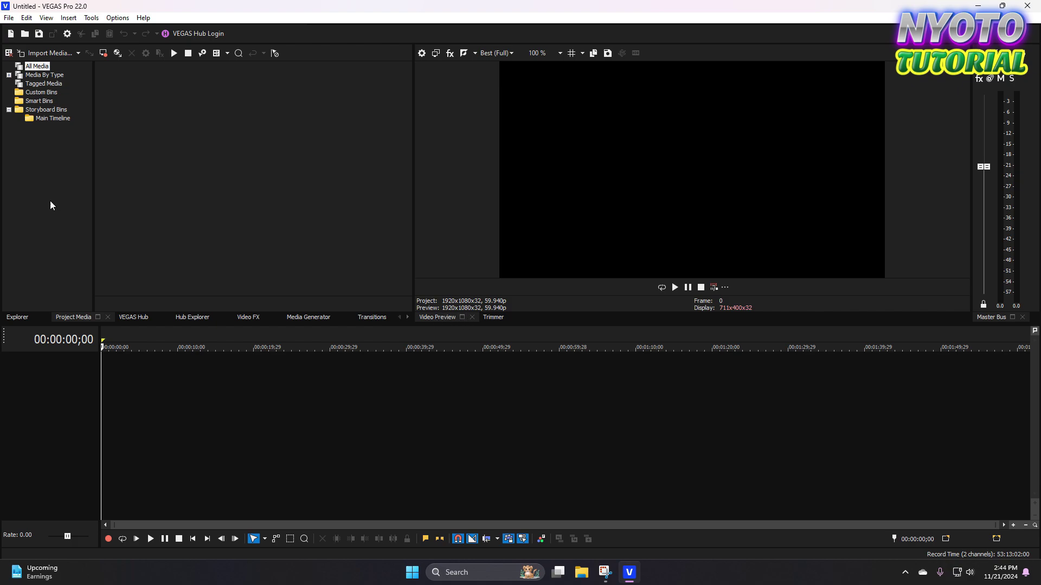
Look through Project Notes, Transitions and the Media Generator presets for Solid Color, Color Gradient and Titles & Text.
{"action": "left_click", "coordinate": [406, 318]}
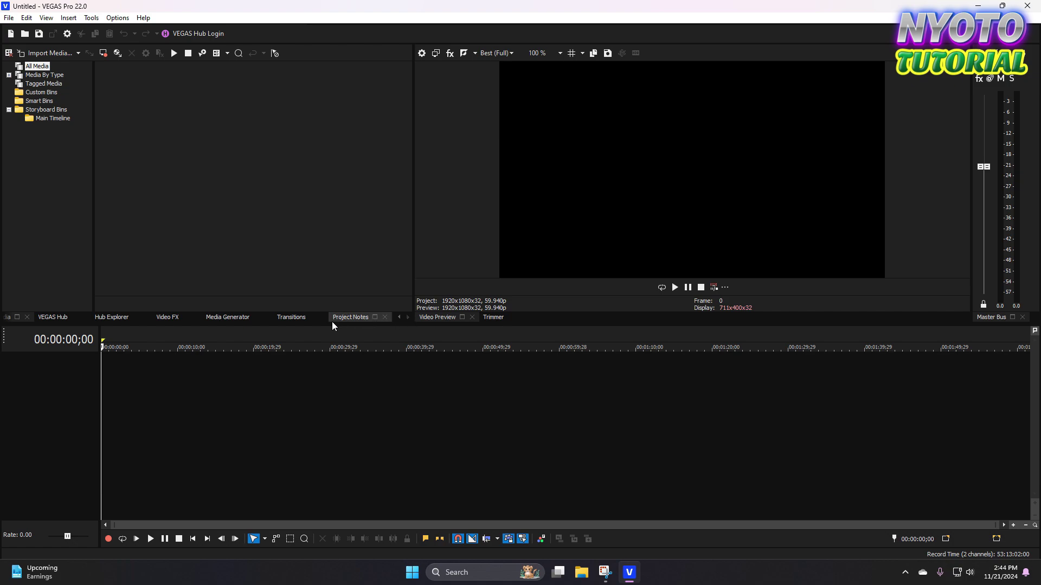
{"action": "left_click", "coordinate": [350, 319]}
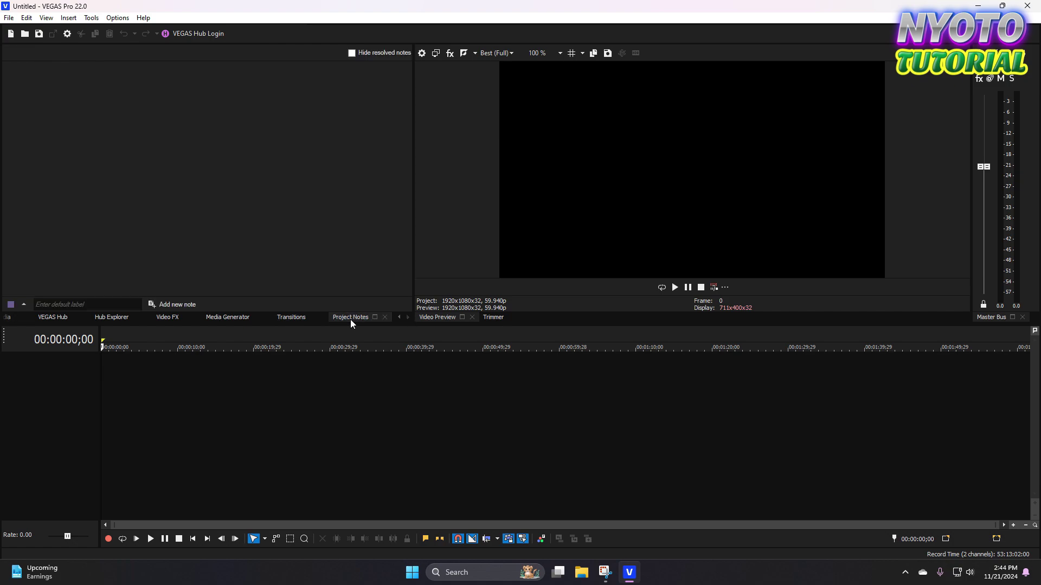
{"action": "left_click", "coordinate": [291, 318]}
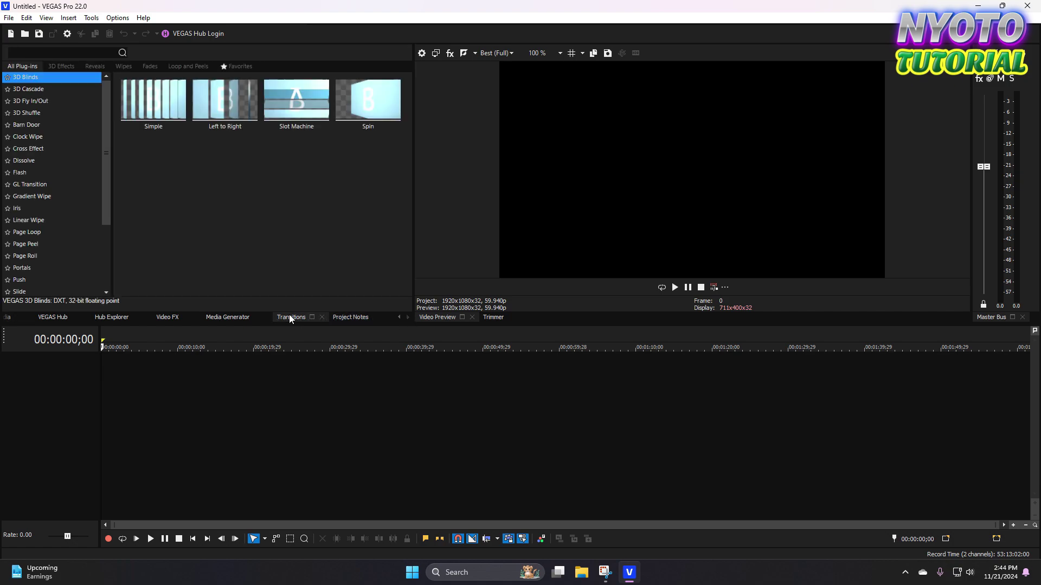
{"action": "left_click", "coordinate": [227, 320]}
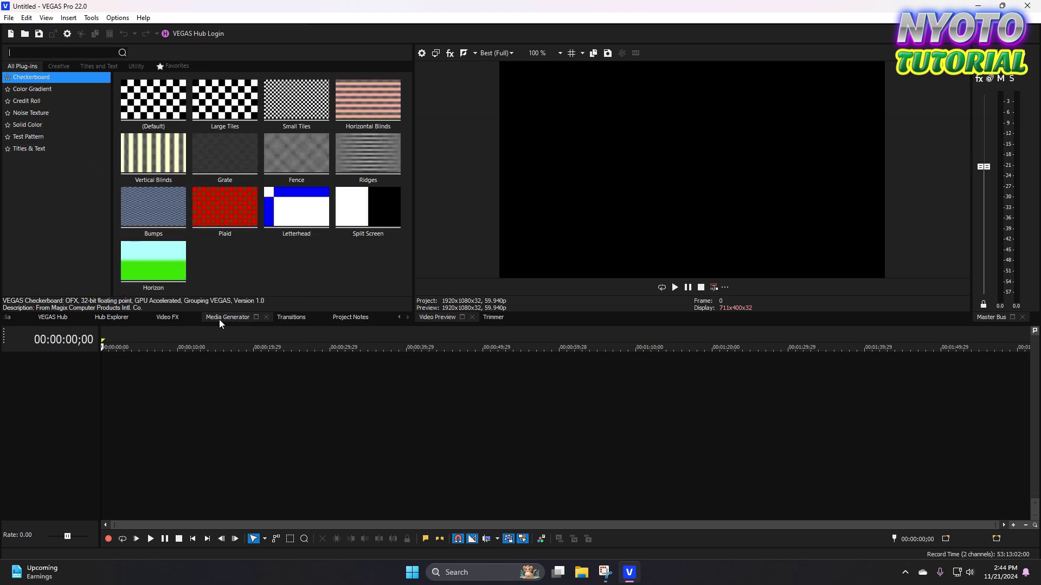
{"action": "left_click", "coordinate": [35, 128]}
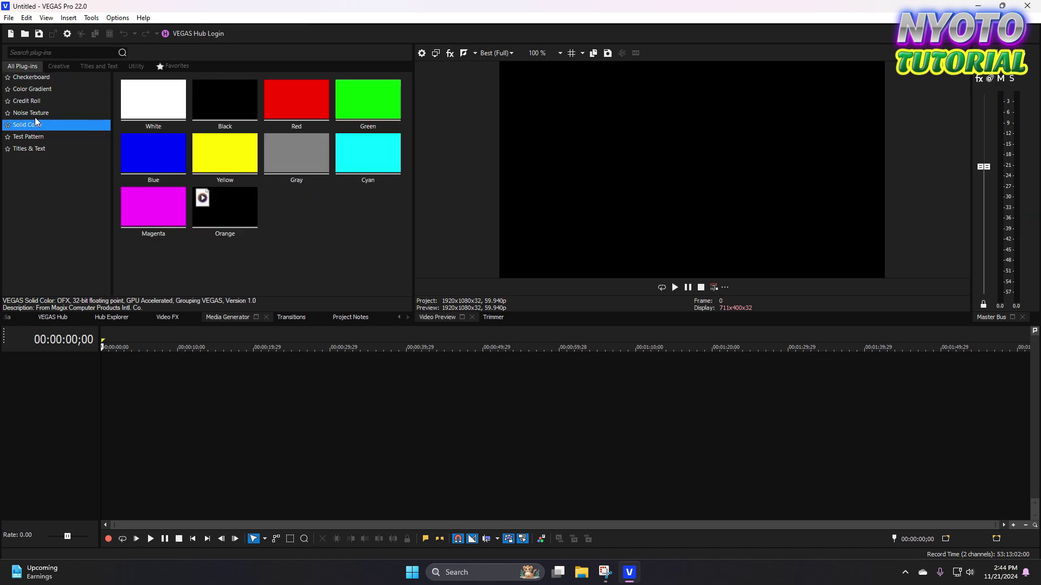
{"action": "left_click", "coordinate": [42, 88]}
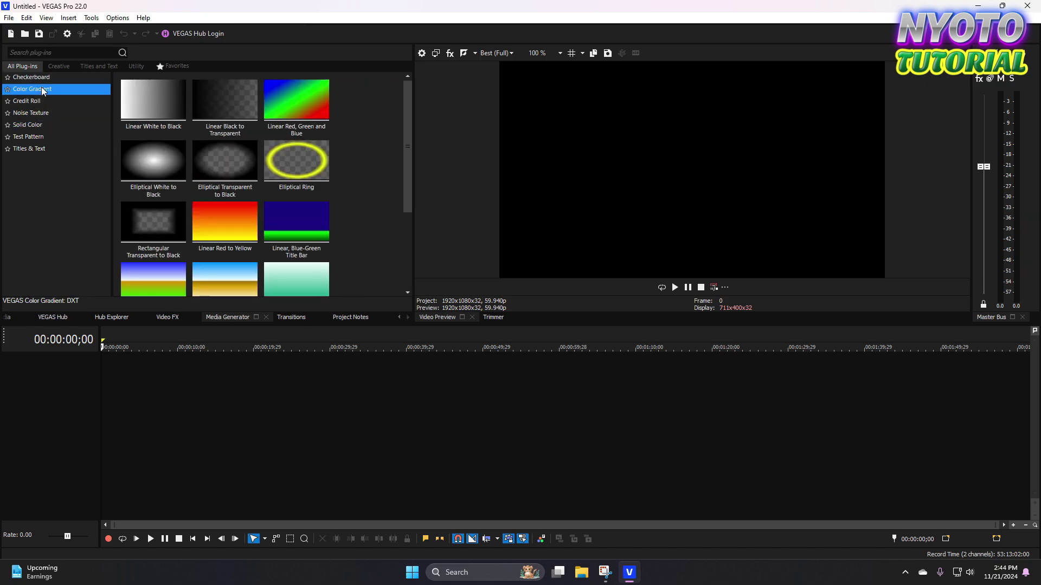
{"action": "left_click", "coordinate": [35, 149]}
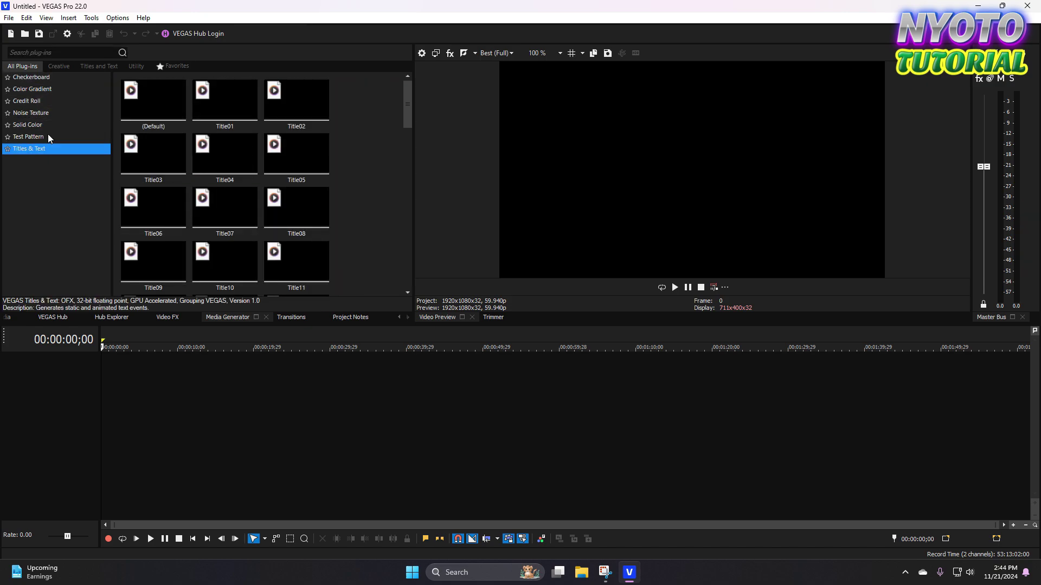
{"action": "left_click", "coordinate": [40, 125]}
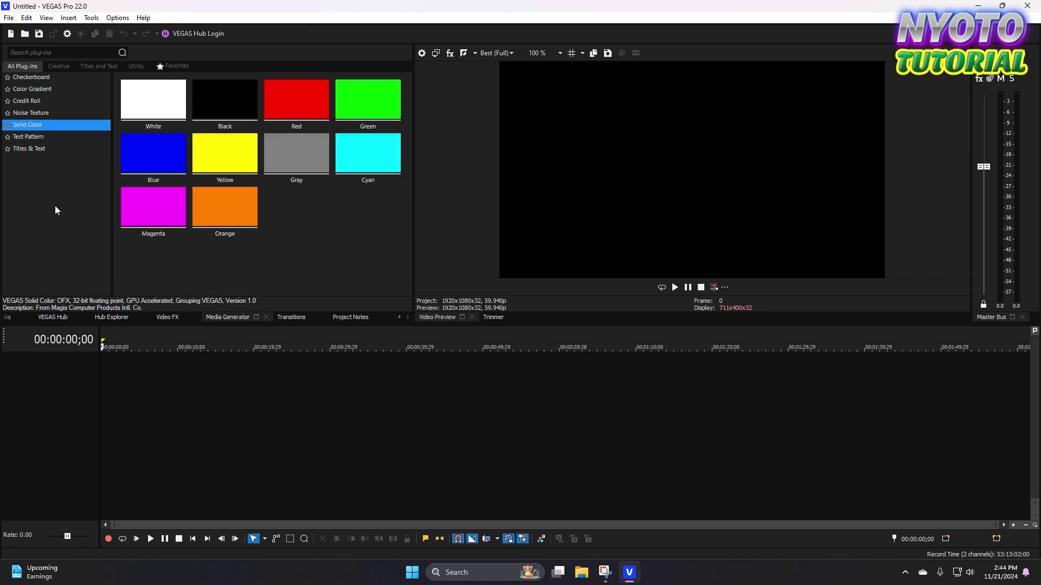
Examine the Video FX presets for Add Noise, AI Auto Reframe and 360° Stabilization, and return to Project Media.
{"action": "left_click", "coordinate": [168, 317]}
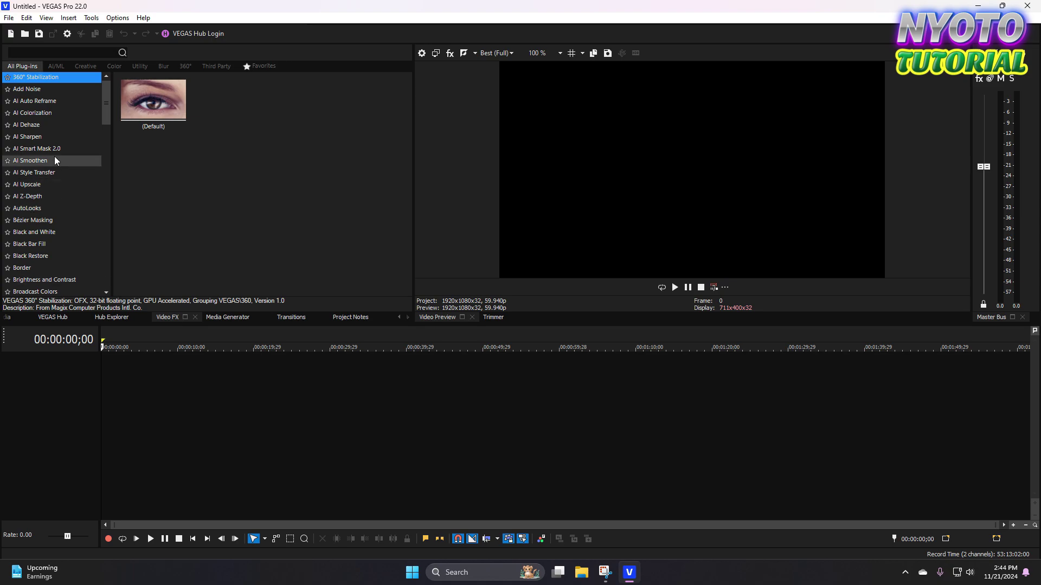
{"action": "scroll", "coordinate": [103, 129], "scroll_direction": "down", "scroll_amount": 4}
{"action": "scroll", "coordinate": [45, 93], "scroll_direction": "up", "scroll_amount": 4}
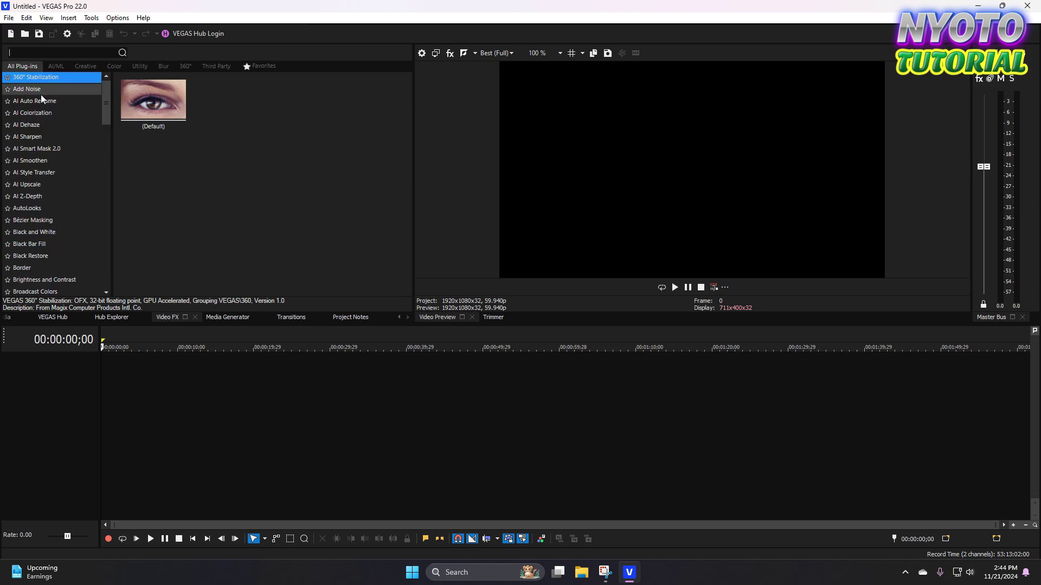
{"action": "left_click", "coordinate": [41, 90]}
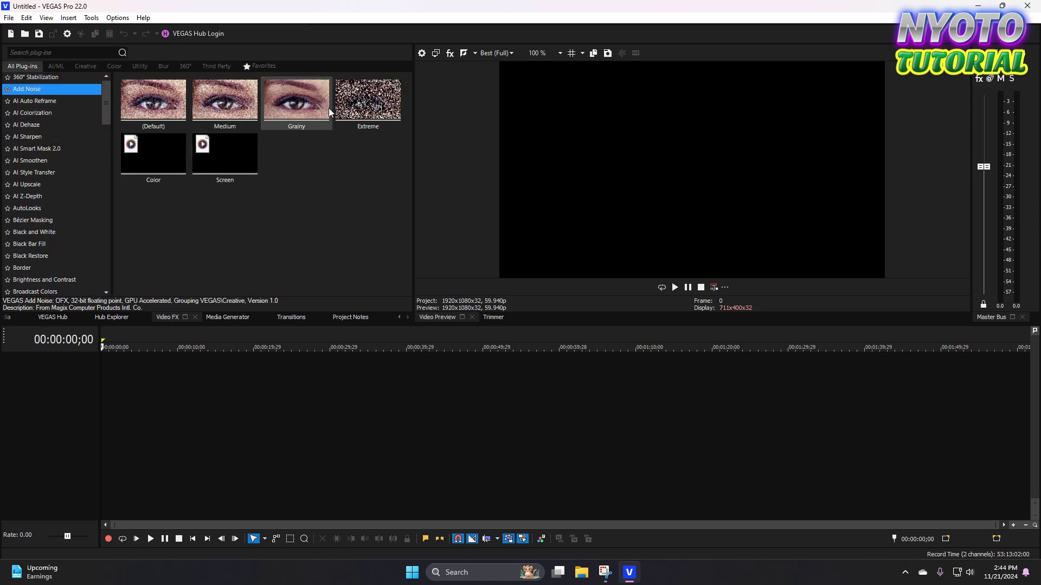
{"action": "left_click", "coordinate": [52, 101]}
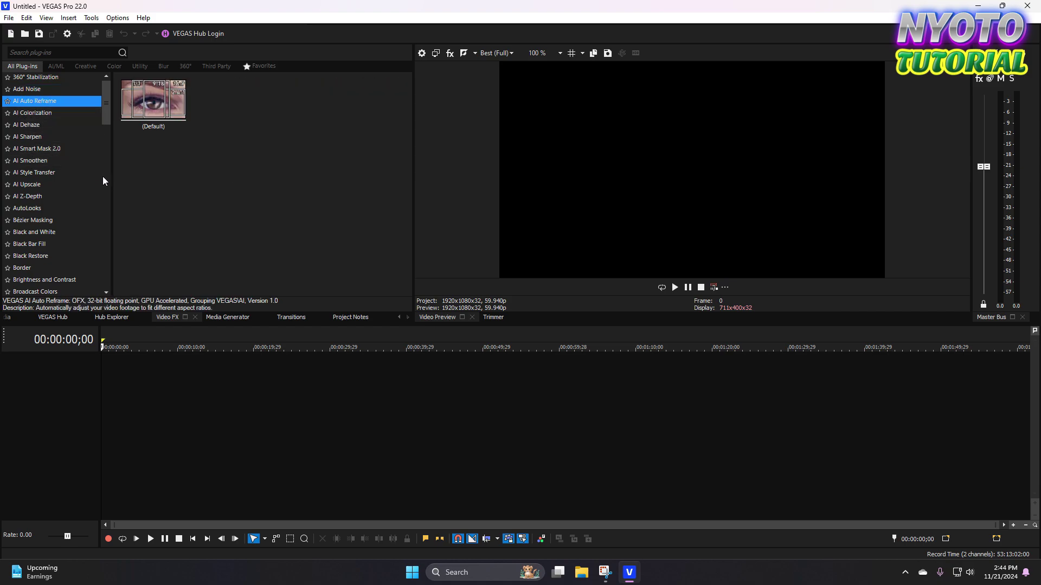
{"action": "left_click", "coordinate": [48, 80]}
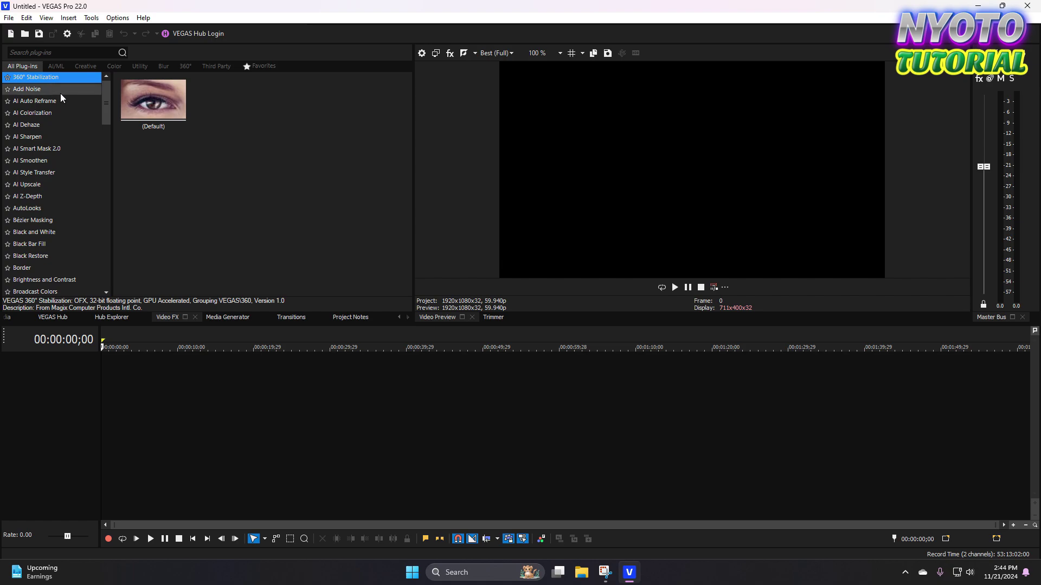
{"action": "left_click", "coordinate": [398, 318]}
{"action": "left_click", "coordinate": [399, 317]}
{"action": "left_click", "coordinate": [397, 319]}
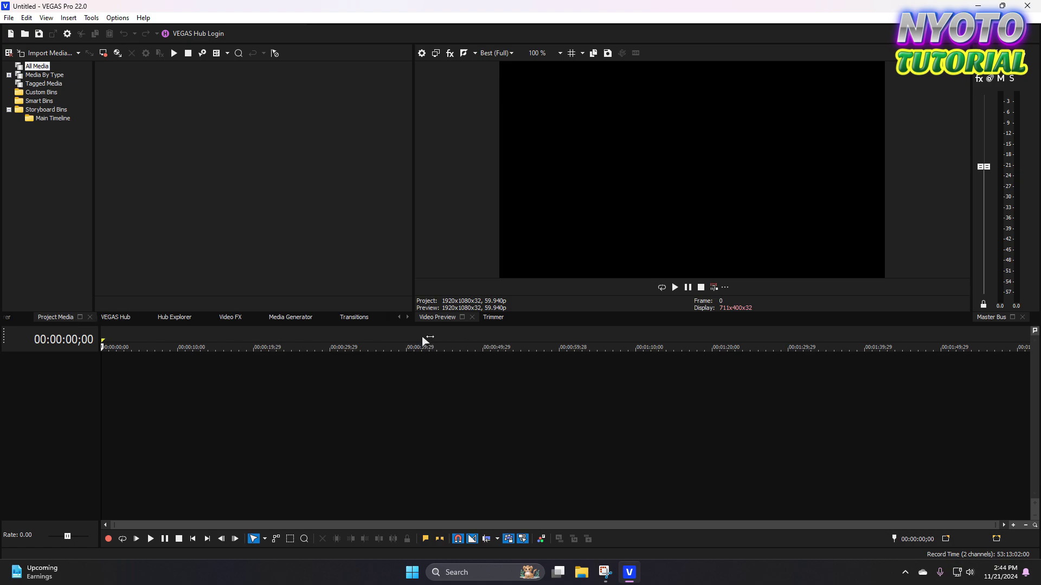
{"action": "left_click", "coordinate": [399, 317]}
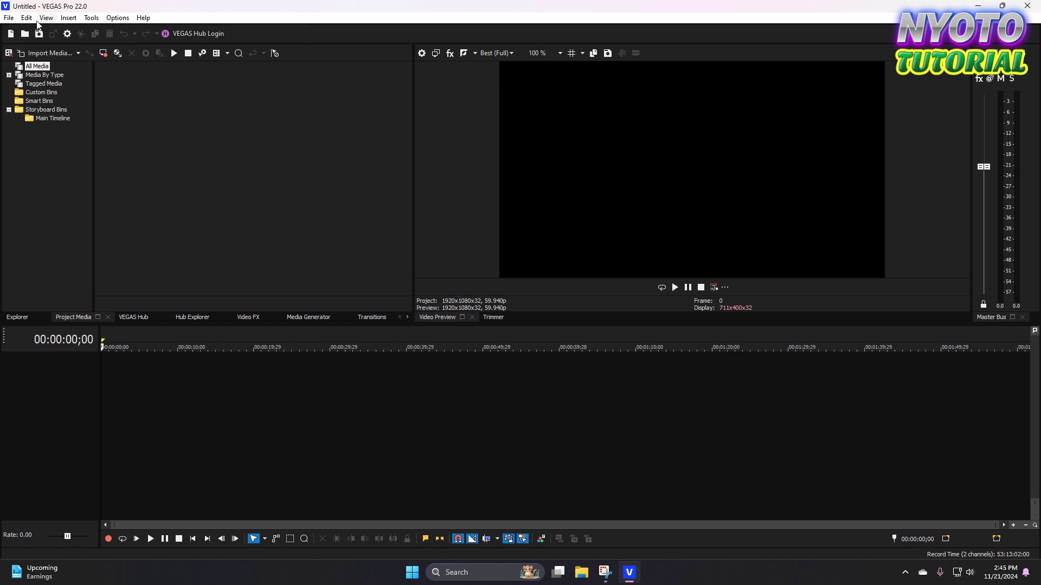
Open the Advanced Save utility and inspect its backup folder location, cancelling the folder selection.
{"action": "left_click", "coordinate": [92, 19]}
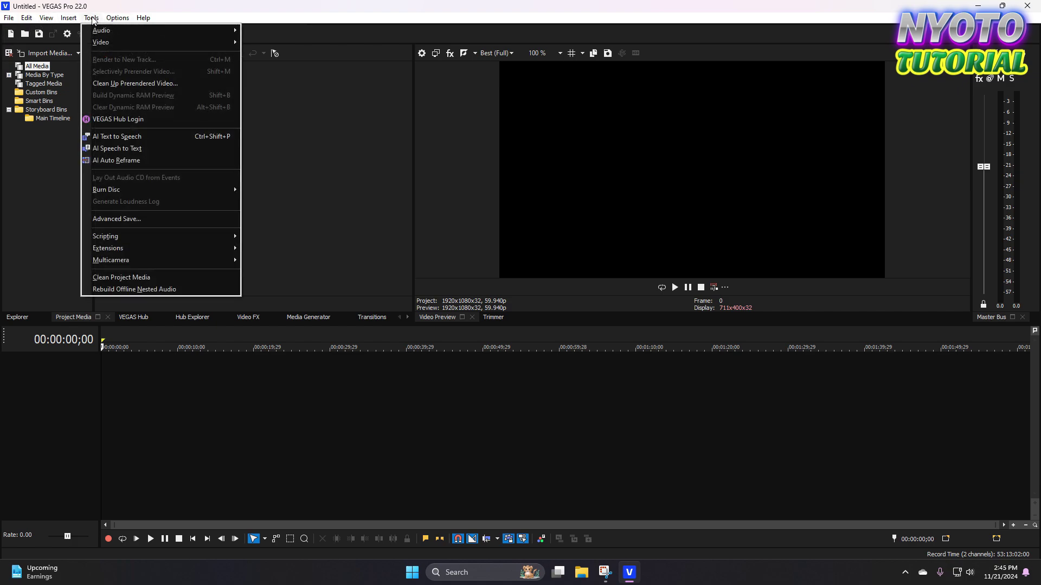
{"action": "left_click", "coordinate": [131, 219]}
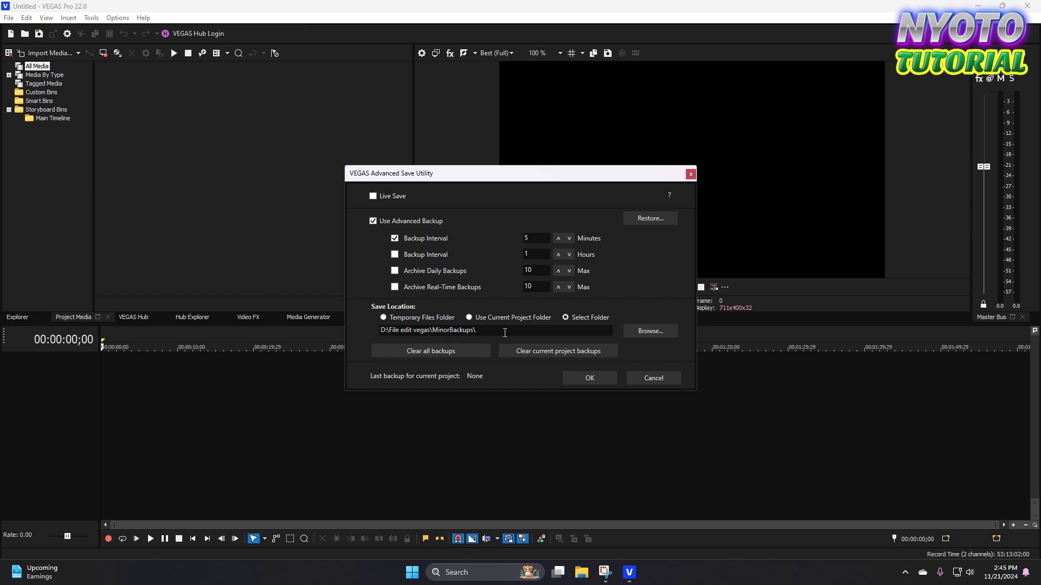
{"action": "left_click_drag", "start_coordinate": [505, 333], "coordinate": [358, 331]}
{"action": "left_click", "coordinate": [645, 332]}
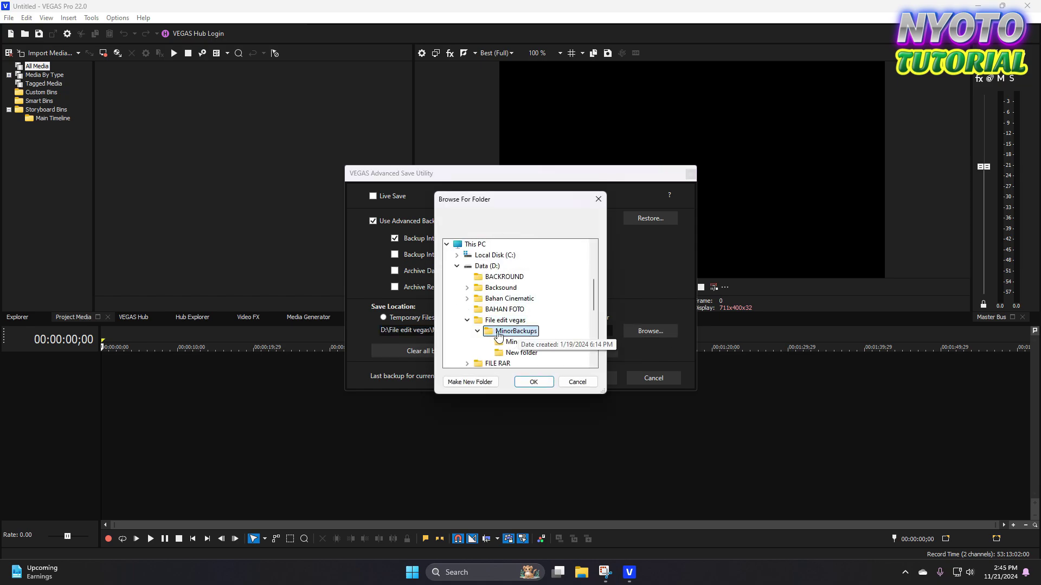
{"action": "scroll", "coordinate": [502, 337], "scroll_direction": "down", "scroll_amount": 3}
{"action": "scroll", "coordinate": [522, 340], "scroll_direction": "up", "scroll_amount": 1}
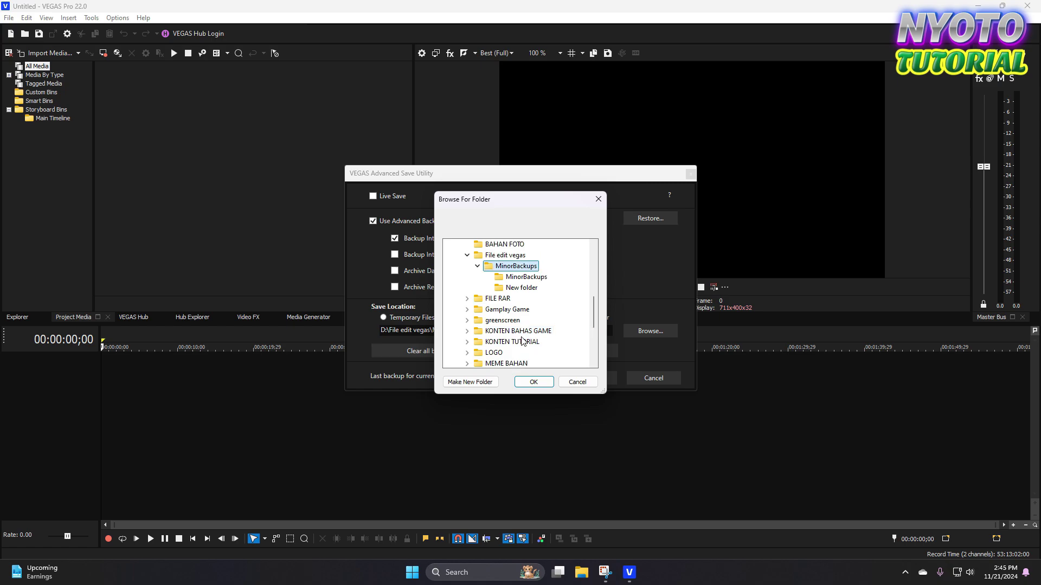
{"action": "scroll", "coordinate": [521, 341], "scroll_direction": "up", "scroll_amount": 3}
{"action": "left_click", "coordinate": [576, 382]}
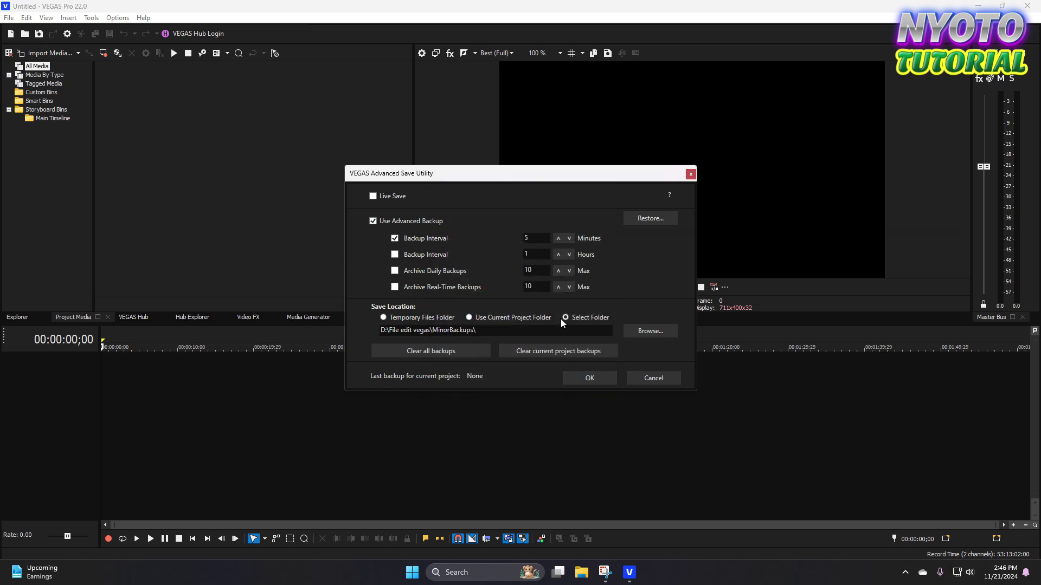
Inspect the backup projects in File Explorer under D:\File edit vegas\MinorBackups\MinorBackups, and close the Advanced Save utility without applying changes.
{"action": "left_click", "coordinate": [585, 579]}
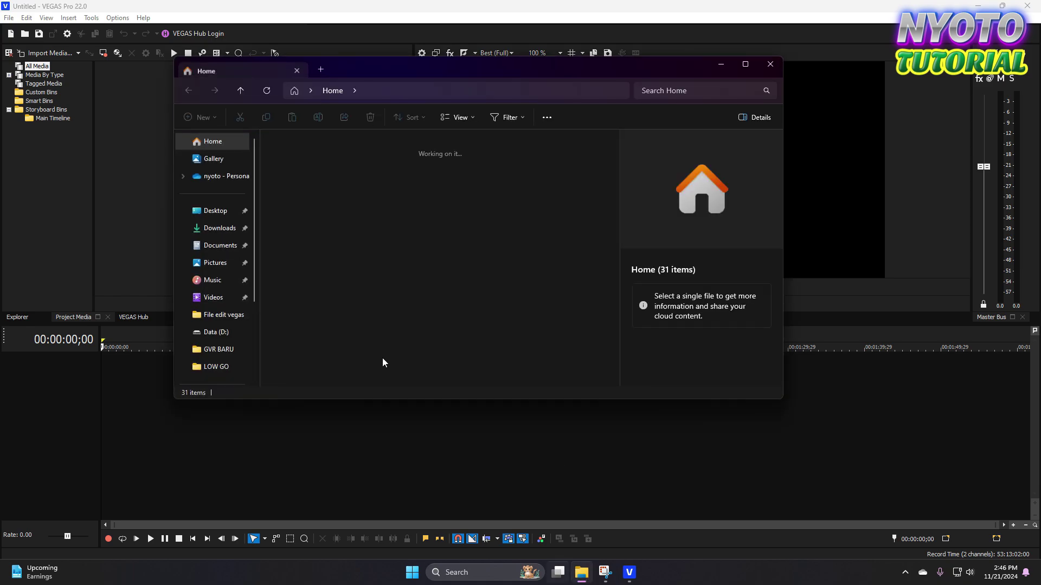
{"action": "left_click", "coordinate": [222, 337]}
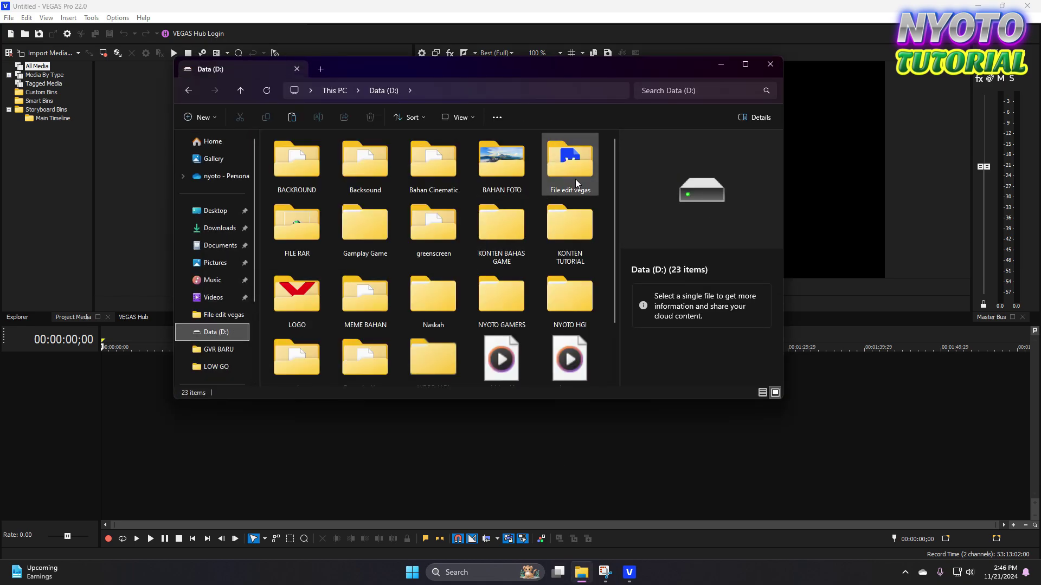
{"action": "double_click", "coordinate": [569, 158]}
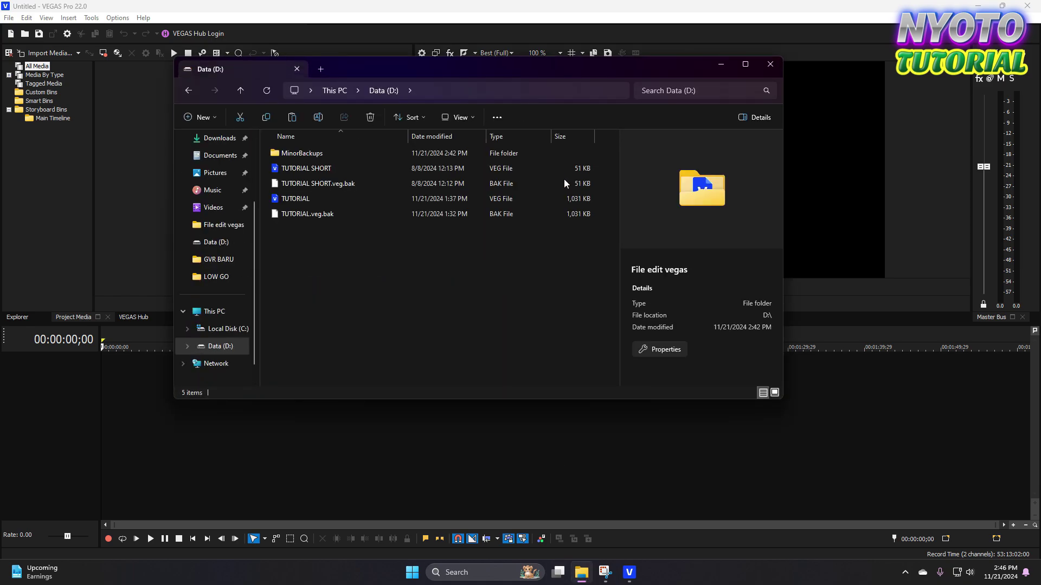
{"action": "double_click", "coordinate": [325, 155]}
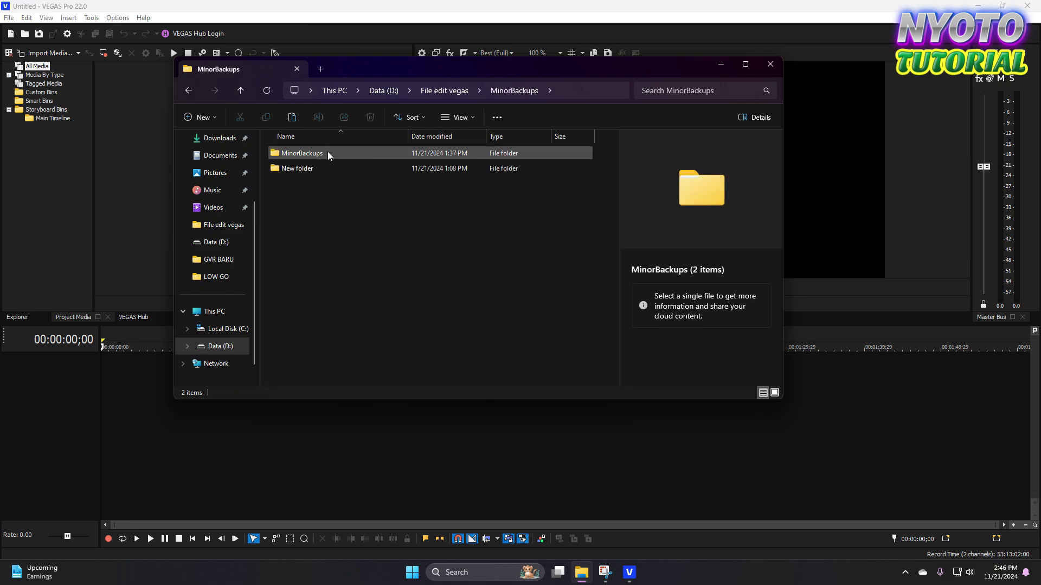
{"action": "double_click", "coordinate": [329, 156]}
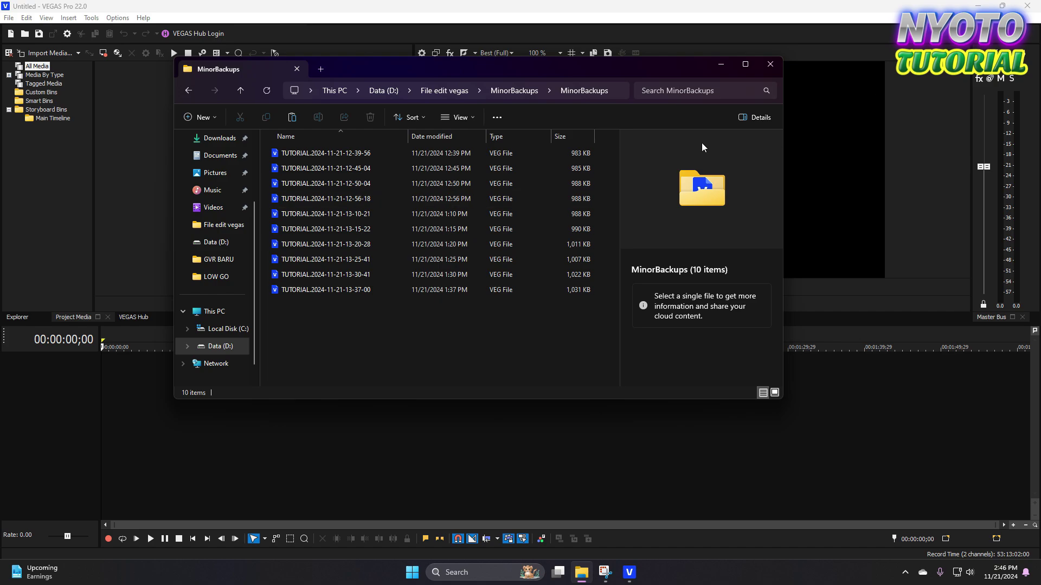
{"action": "left_click", "coordinate": [770, 65]}
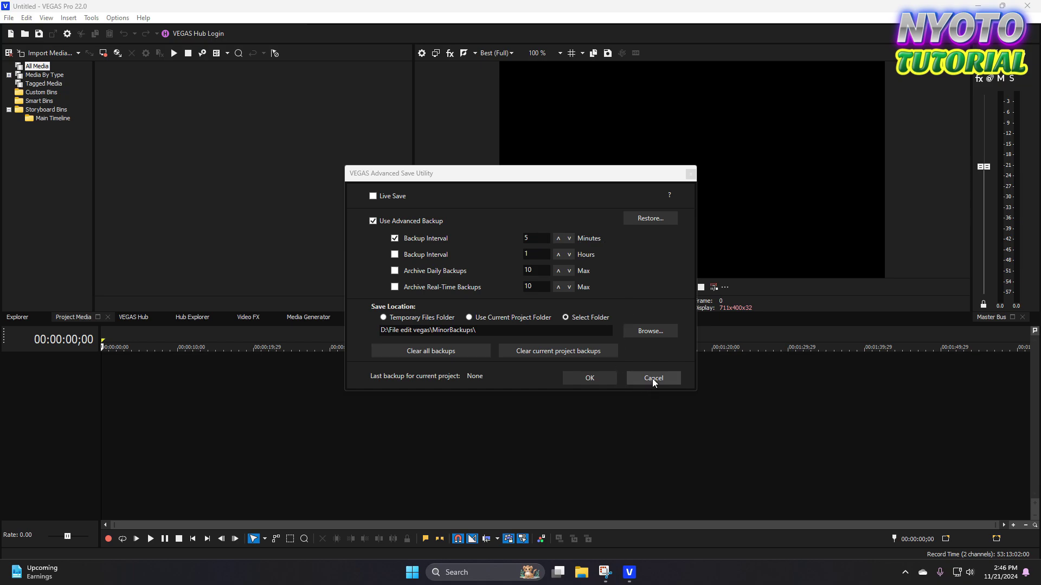
{"action": "left_click", "coordinate": [652, 378]}
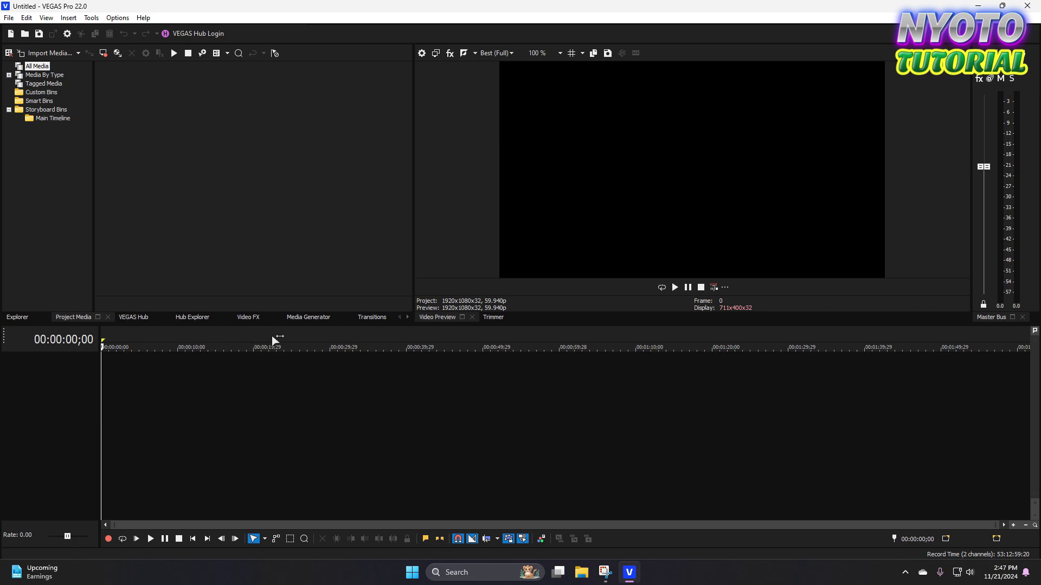
Open the video x2mate.com-Maldives 4K UHD HDR-(1080p) from Data (D:) and match the project video settings to it.
{"action": "left_click", "coordinate": [9, 19]}
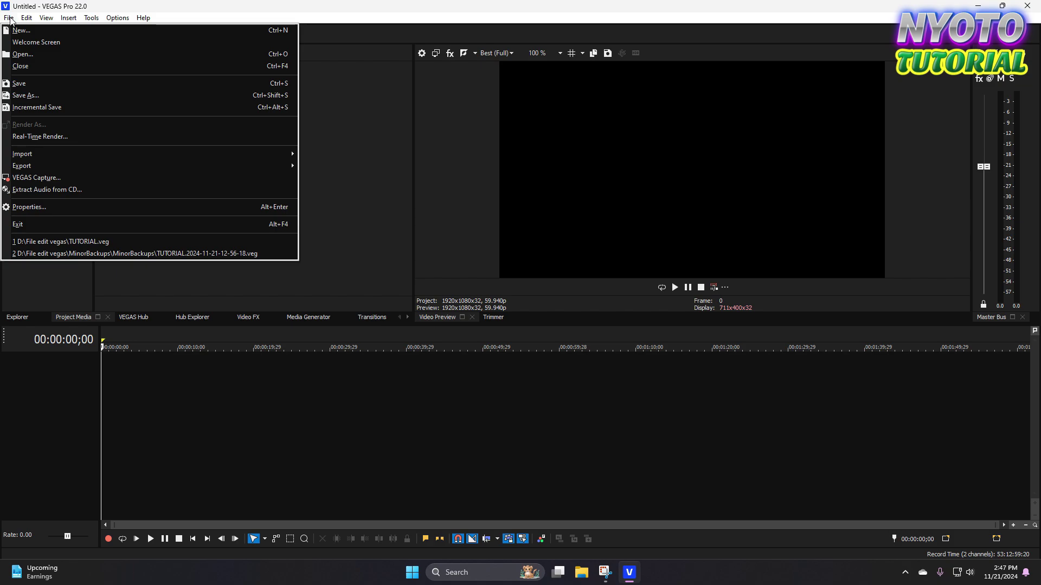
{"action": "left_click", "coordinate": [10, 19]}
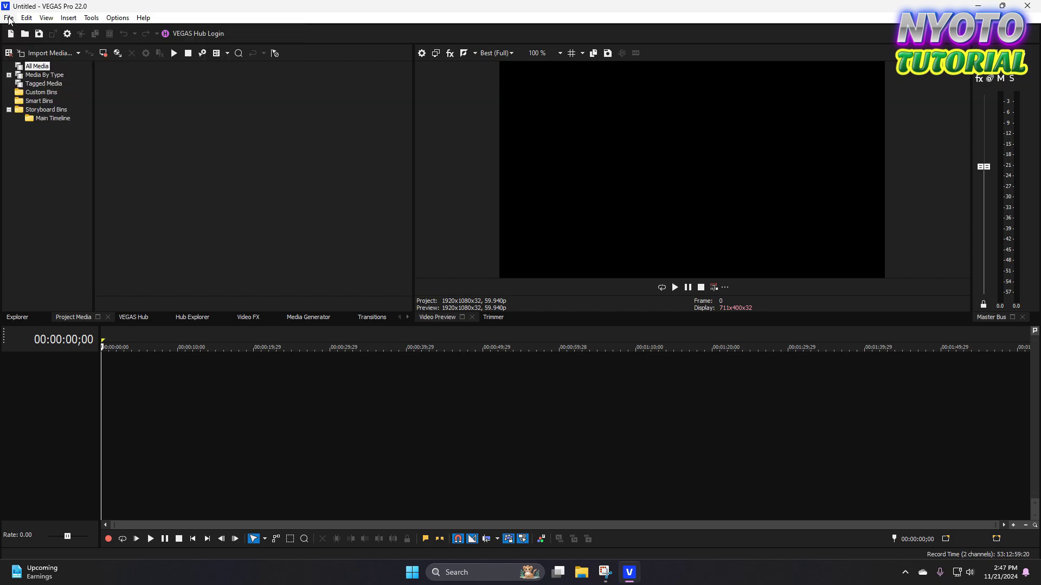
{"action": "left_click", "coordinate": [9, 19]}
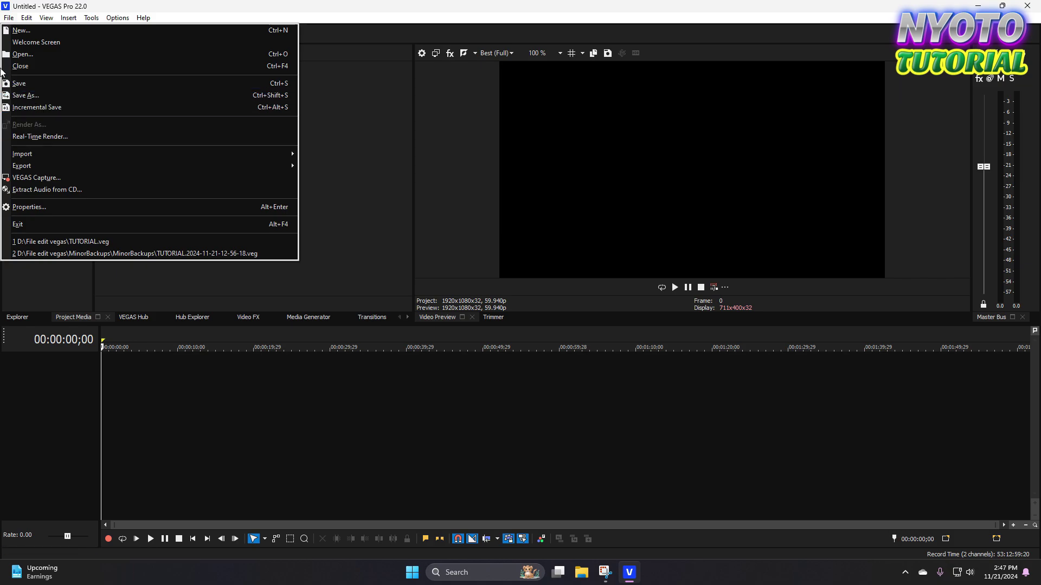
{"action": "left_click", "coordinate": [30, 54]}
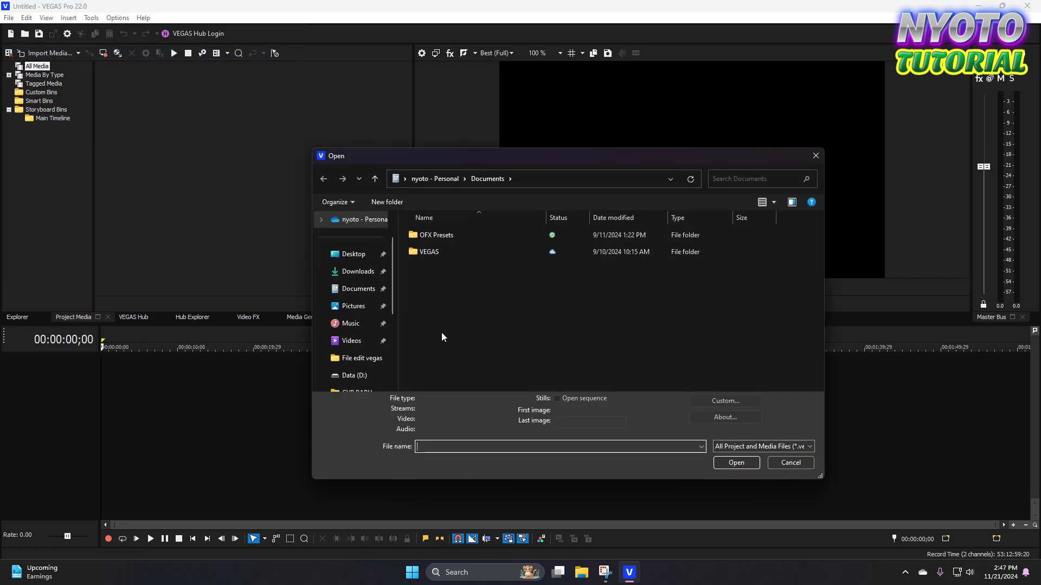
{"action": "left_click", "coordinate": [365, 376]}
{"action": "scroll", "coordinate": [498, 282], "scroll_direction": "down", "scroll_amount": 3}
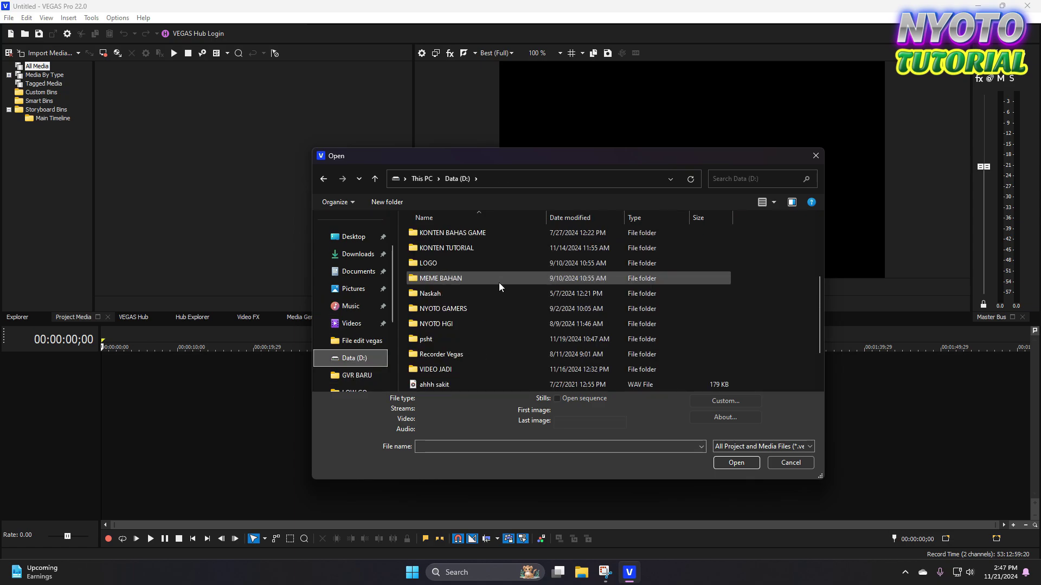
{"action": "scroll", "coordinate": [499, 282], "scroll_direction": "down", "scroll_amount": 2}
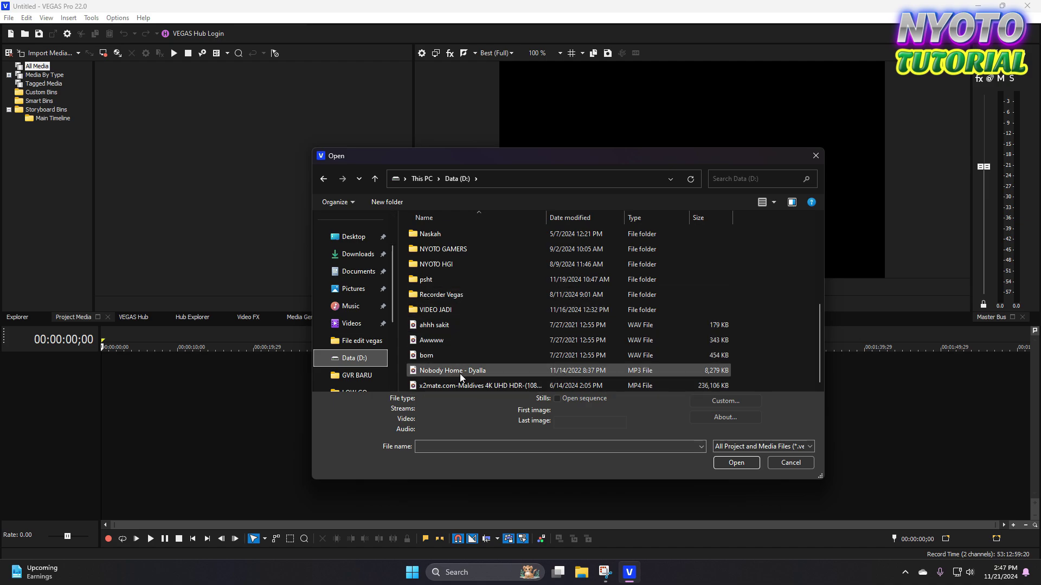
{"action": "left_click", "coordinate": [501, 386]}
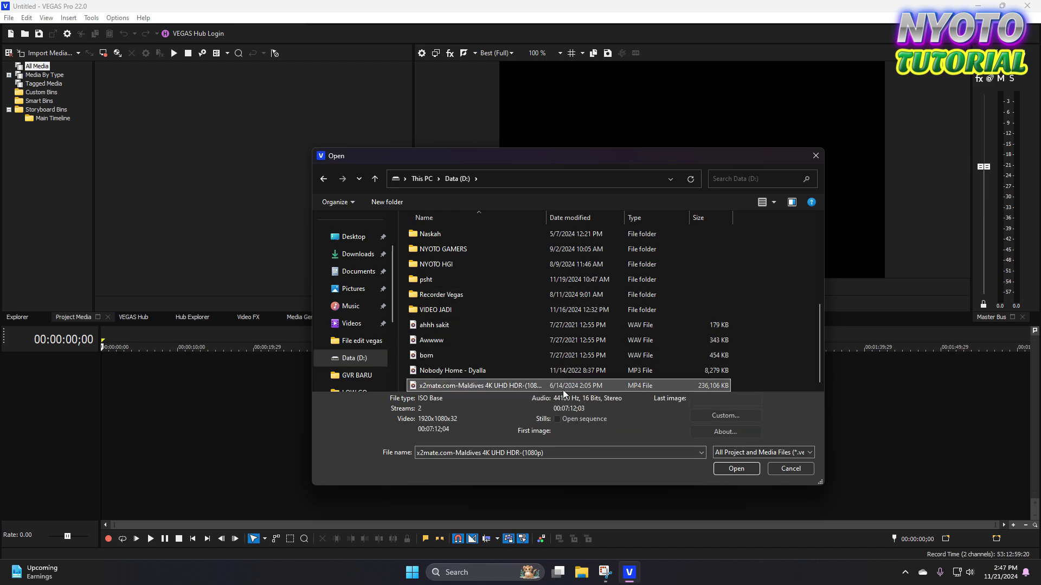
{"action": "left_click", "coordinate": [749, 468]}
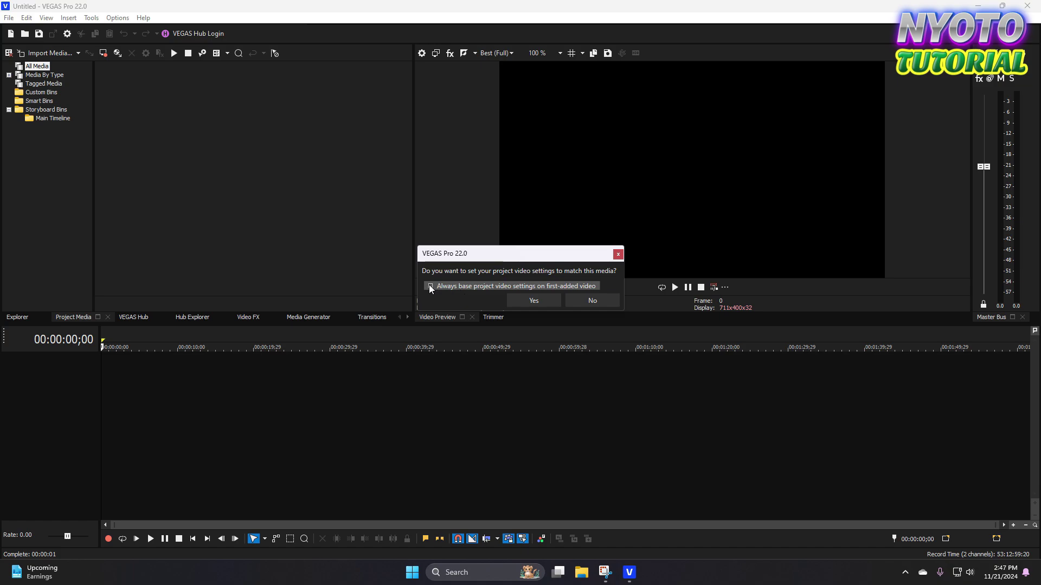
{"action": "left_click", "coordinate": [534, 301]}
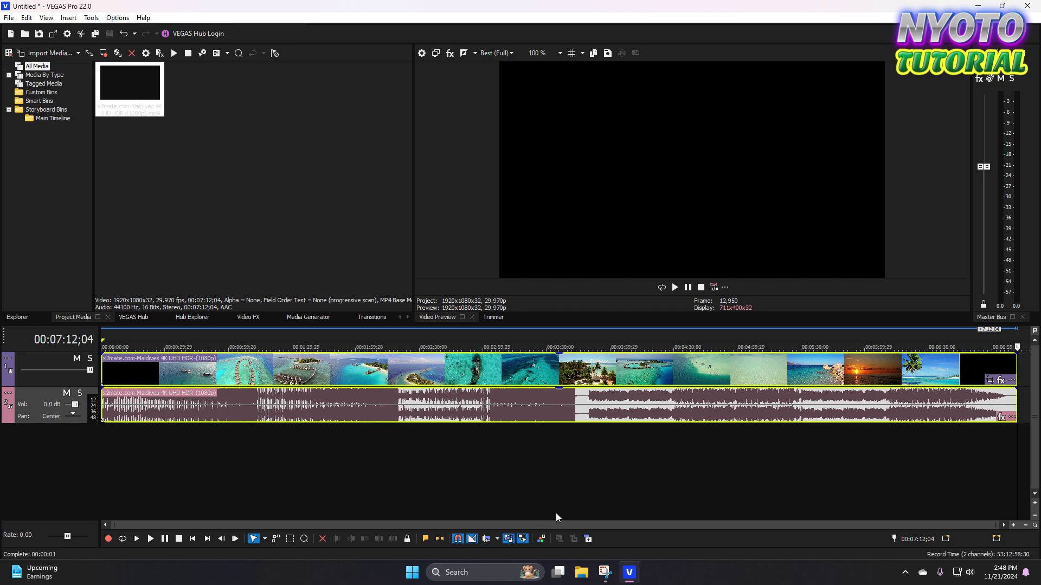
Trim the start of the video event at 00:00:30;04 on the timeline.
{"action": "left_click", "coordinate": [104, 441]}
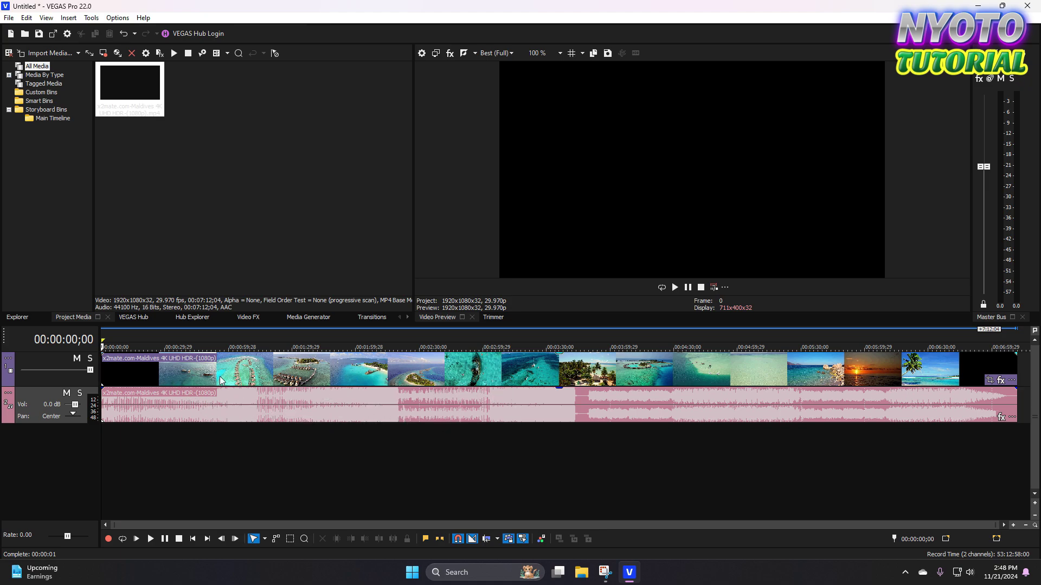
{"action": "left_click", "coordinate": [249, 370]}
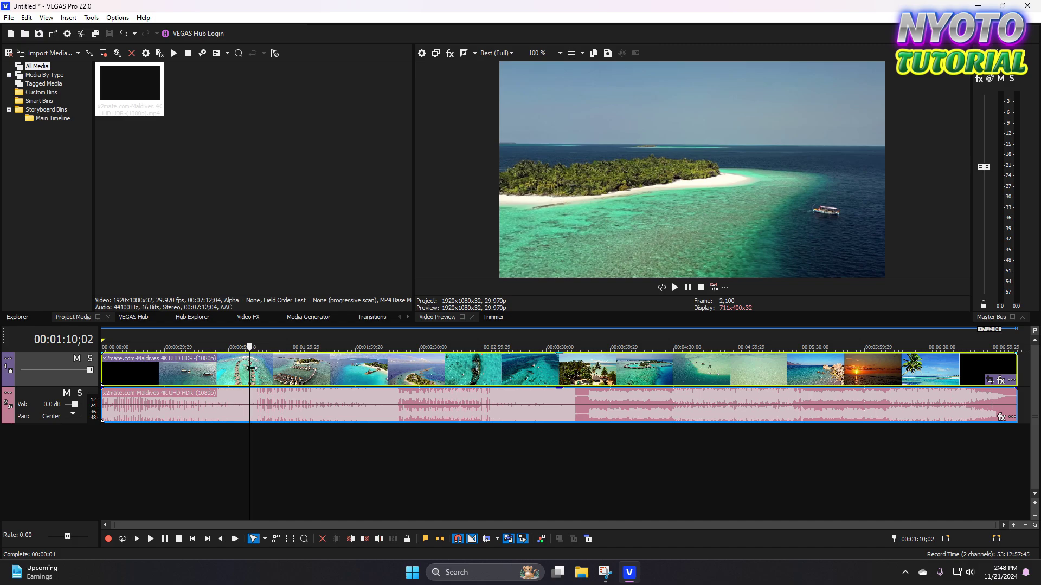
{"action": "left_click", "coordinate": [160, 373]}
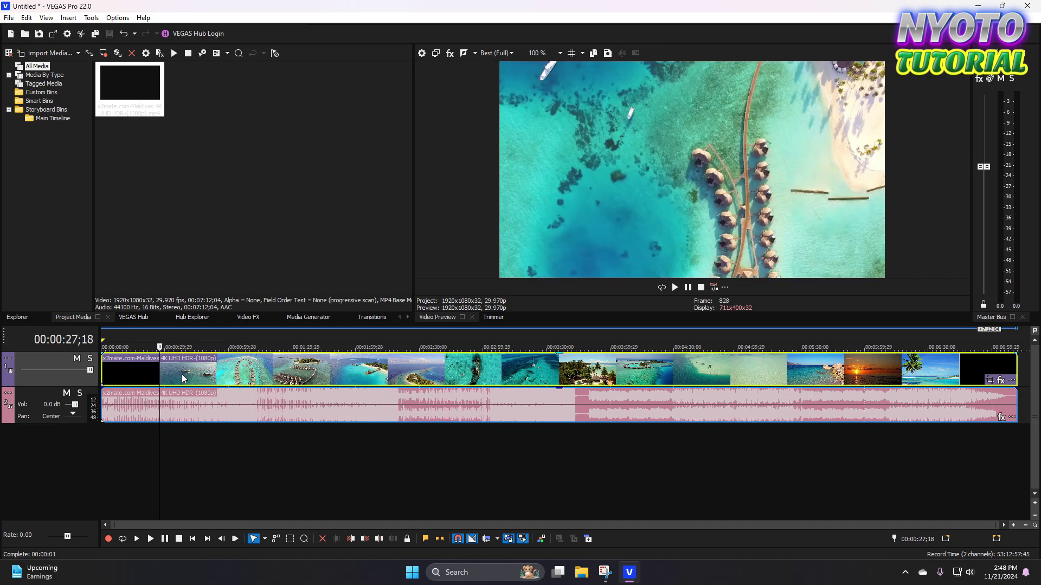
{"action": "left_click", "coordinate": [185, 374]}
{"action": "left_click", "coordinate": [146, 374]}
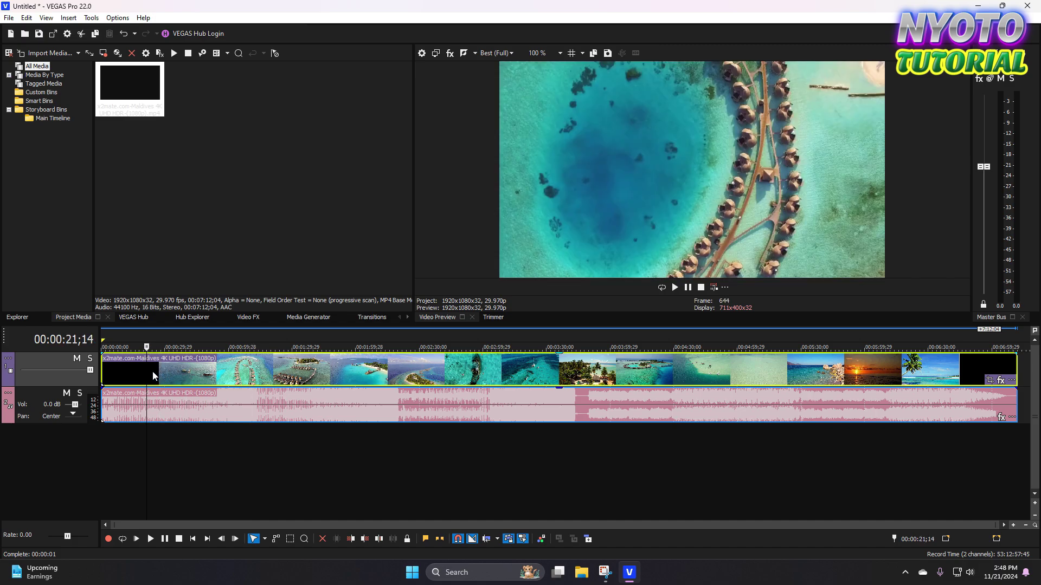
{"action": "left_click", "coordinate": [166, 376]}
{"action": "right_click", "coordinate": [169, 381]}
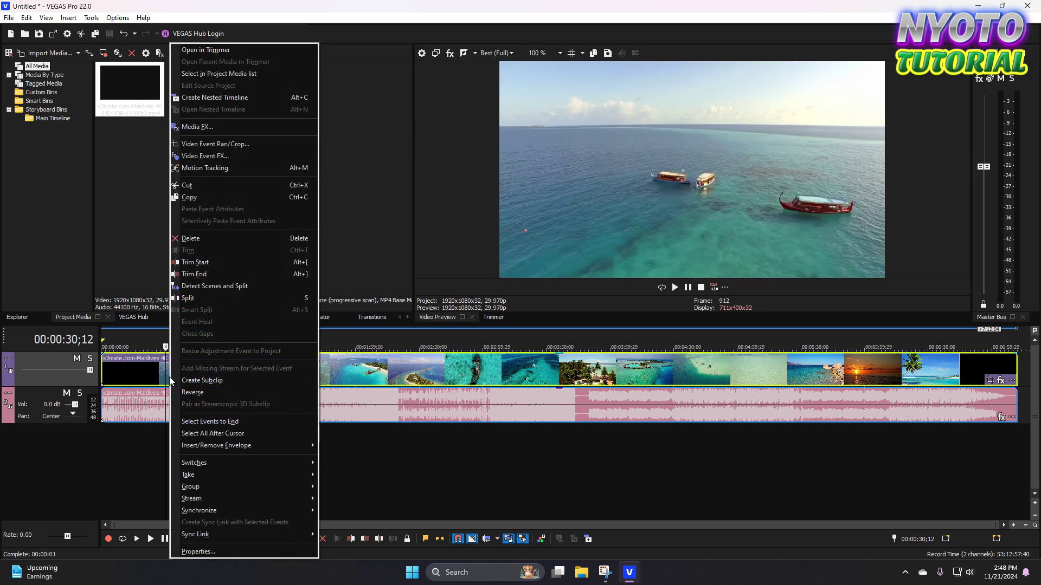
{"action": "left_click", "coordinate": [150, 369]}
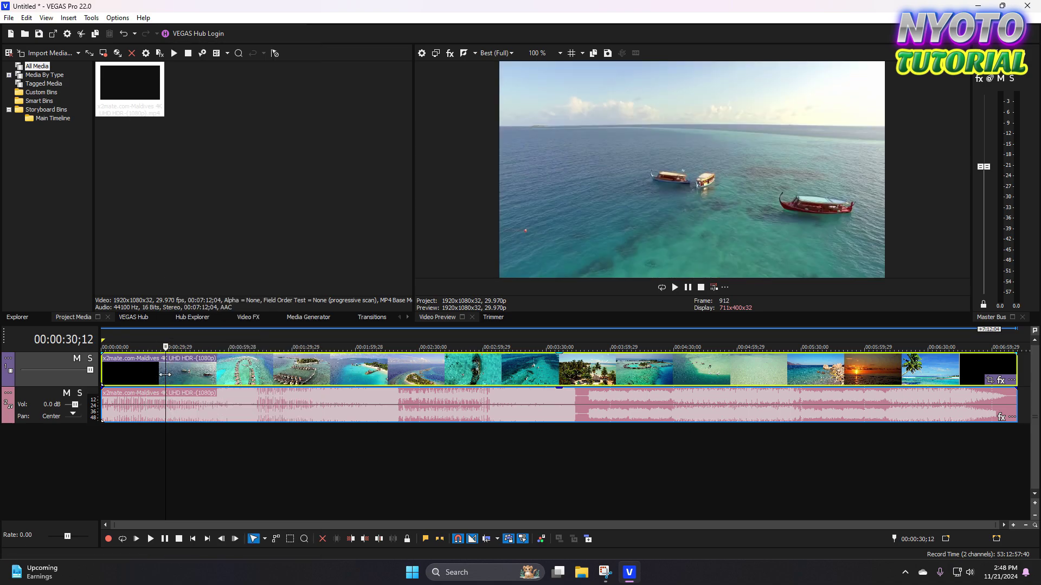
{"action": "left_click", "coordinate": [166, 370]}
{"action": "right_click", "coordinate": [168, 369]}
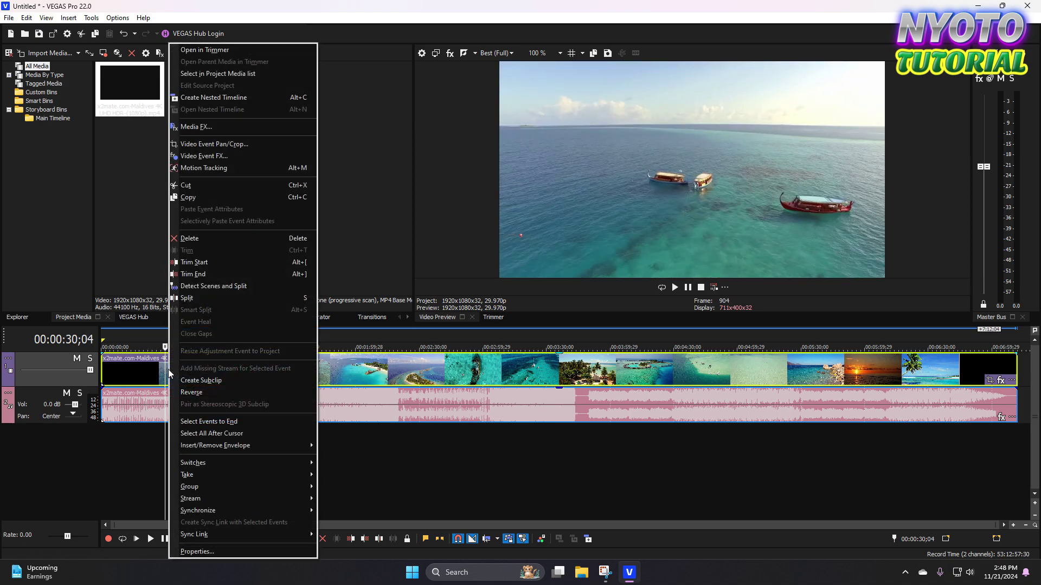
{"action": "left_click", "coordinate": [210, 261]}
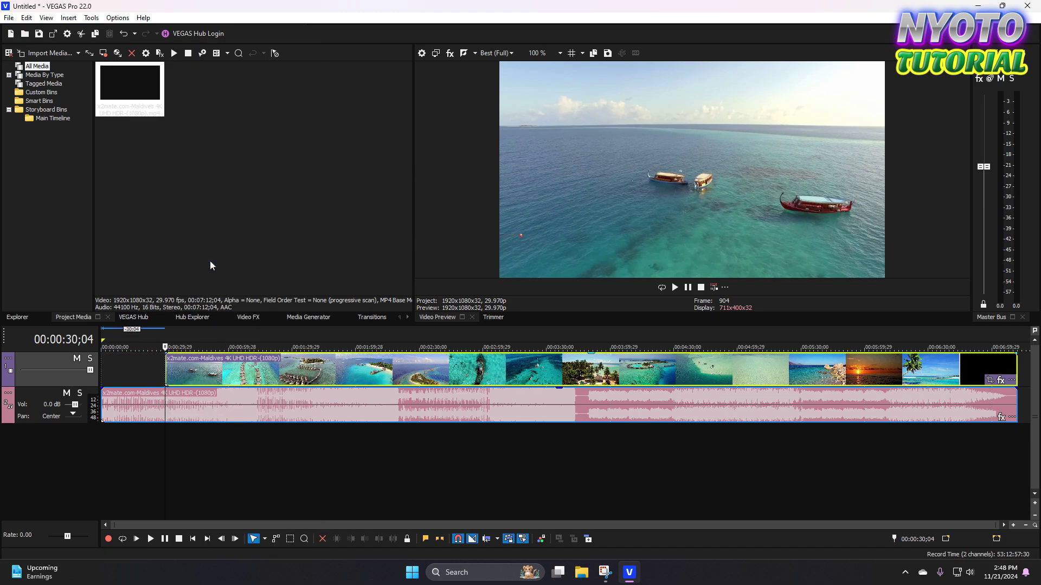
Trim the end of the video event at 00:01:19;15 on the timeline.
{"action": "left_click", "coordinate": [126, 363]}
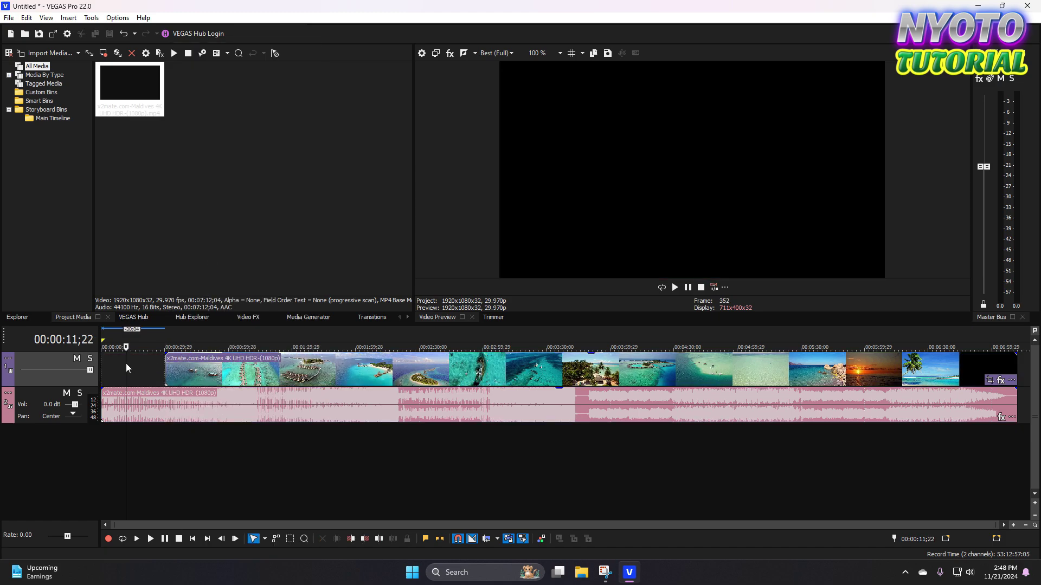
{"action": "left_click", "coordinate": [172, 364]}
{"action": "left_click", "coordinate": [165, 363]}
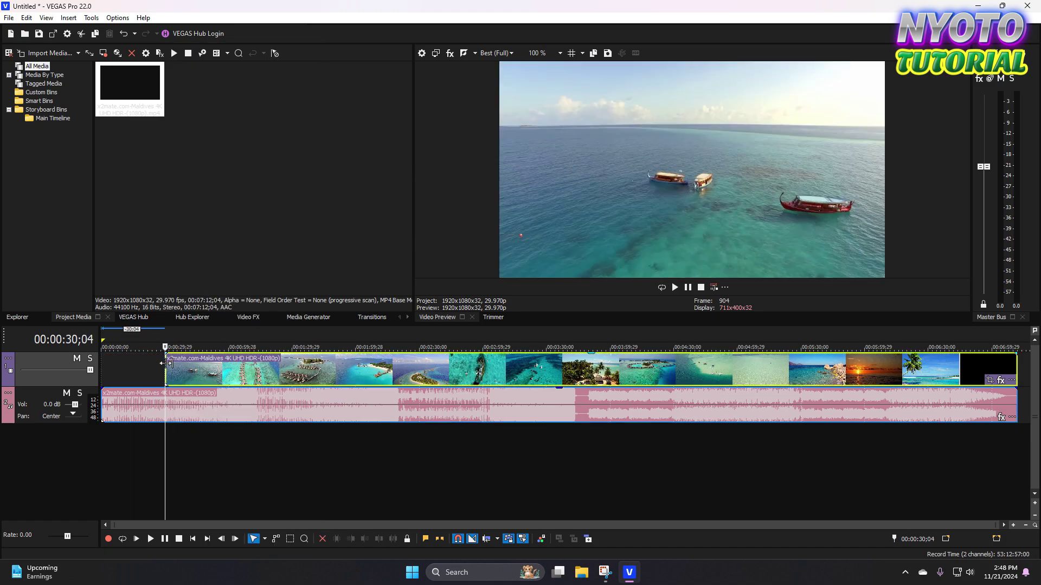
{"action": "left_click", "coordinate": [270, 371]}
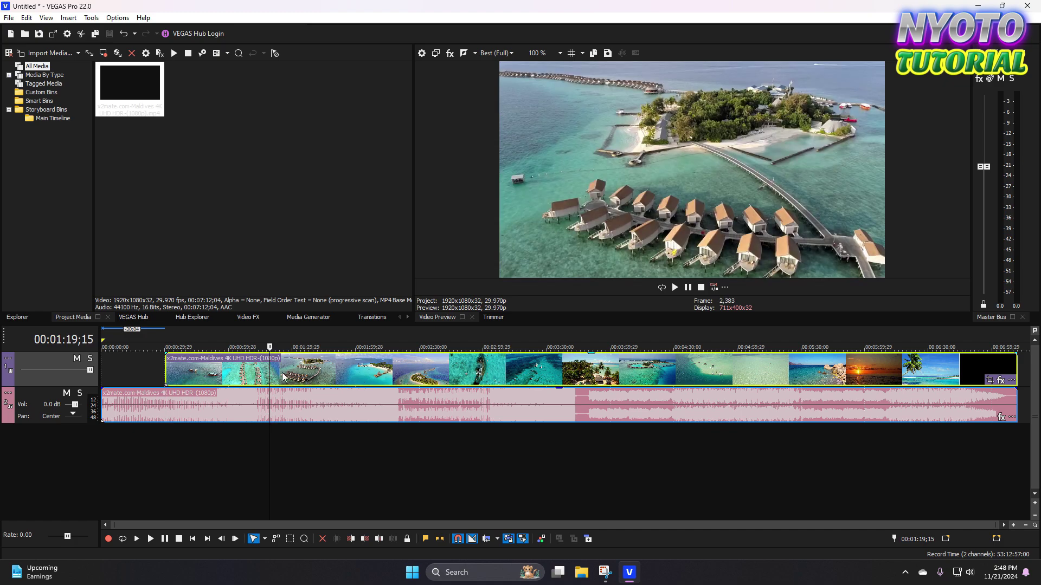
{"action": "right_click", "coordinate": [282, 376]}
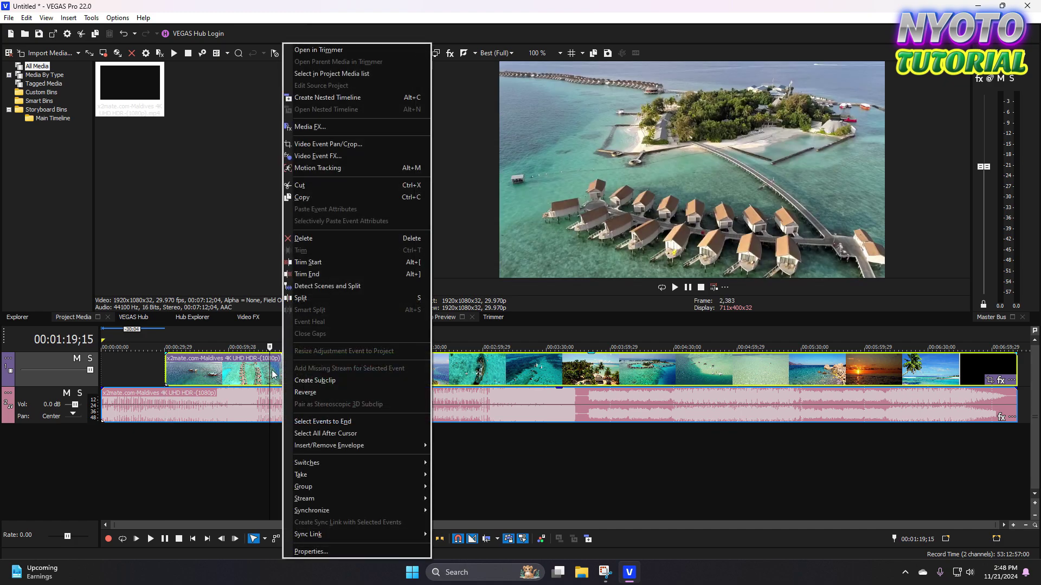
{"action": "left_click", "coordinate": [312, 275]}
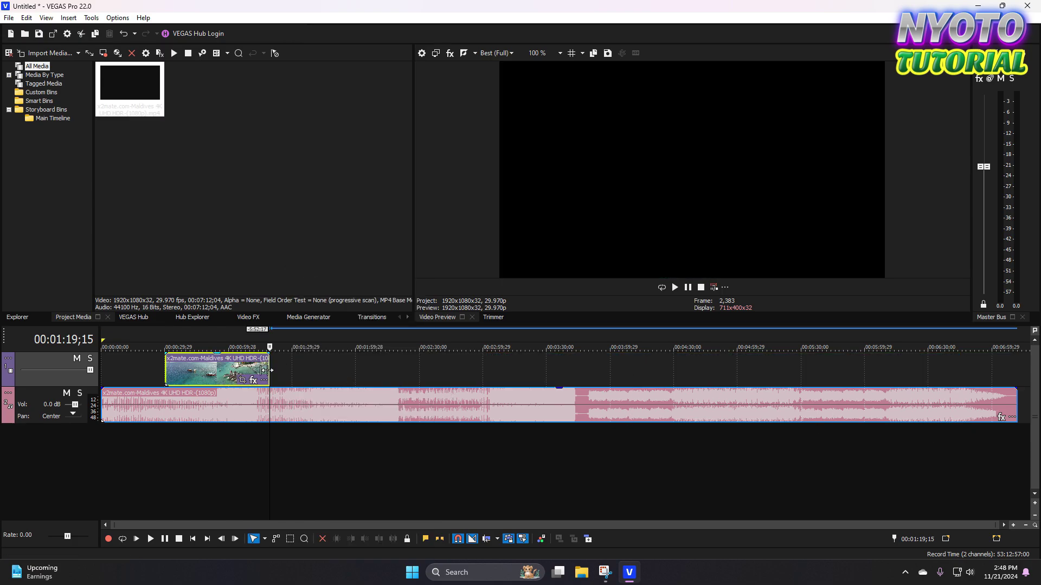
Extend both trimmed edges of the video event back to the start and end of the audio event.
{"action": "left_click_drag", "start_coordinate": [266, 371], "coordinate": [918, 363]}
{"action": "scroll", "coordinate": [310, 359], "scroll_direction": "down", "scroll_amount": 1}
{"action": "left_click_drag", "start_coordinate": [158, 367], "coordinate": [102, 366]}
Split the video event at 00:00:37;09 on the timeline.
{"action": "left_click", "coordinate": [193, 372]}
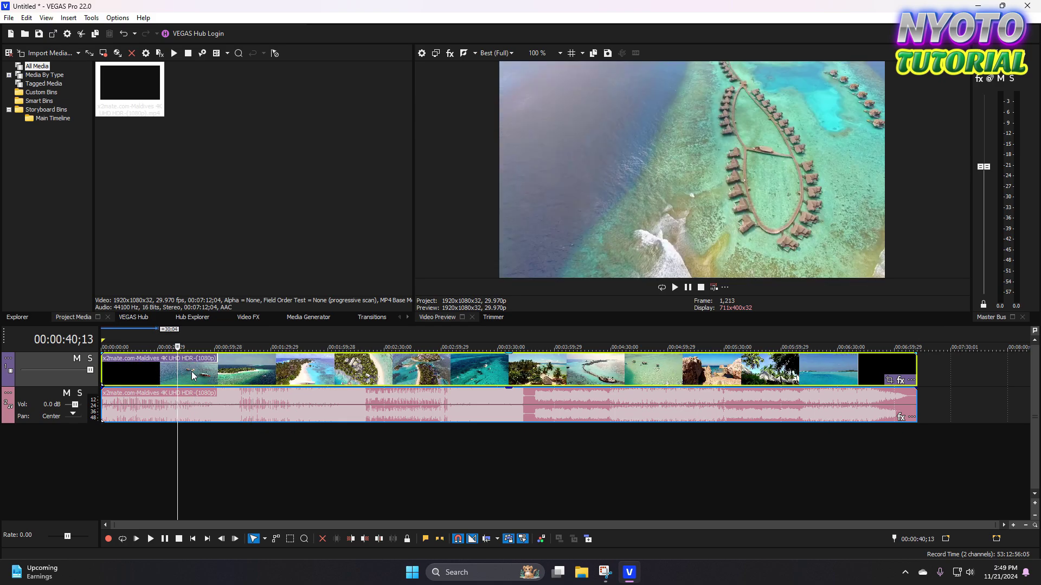
{"action": "left_click", "coordinate": [216, 382]}
{"action": "left_click", "coordinate": [143, 372]}
{"action": "left_click", "coordinate": [167, 372]}
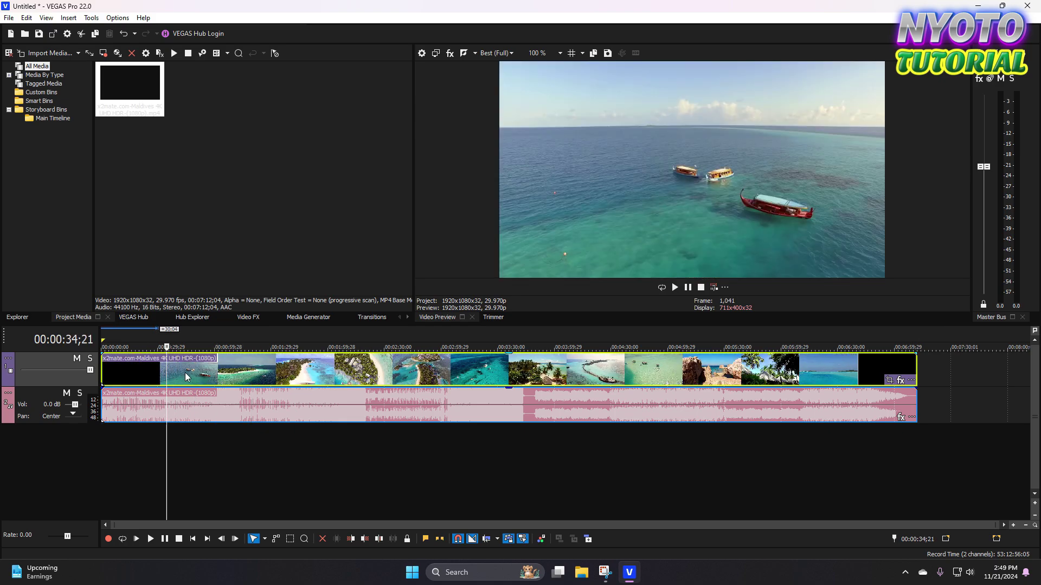
{"action": "left_click", "coordinate": [154, 372]}
{"action": "left_click", "coordinate": [172, 374]}
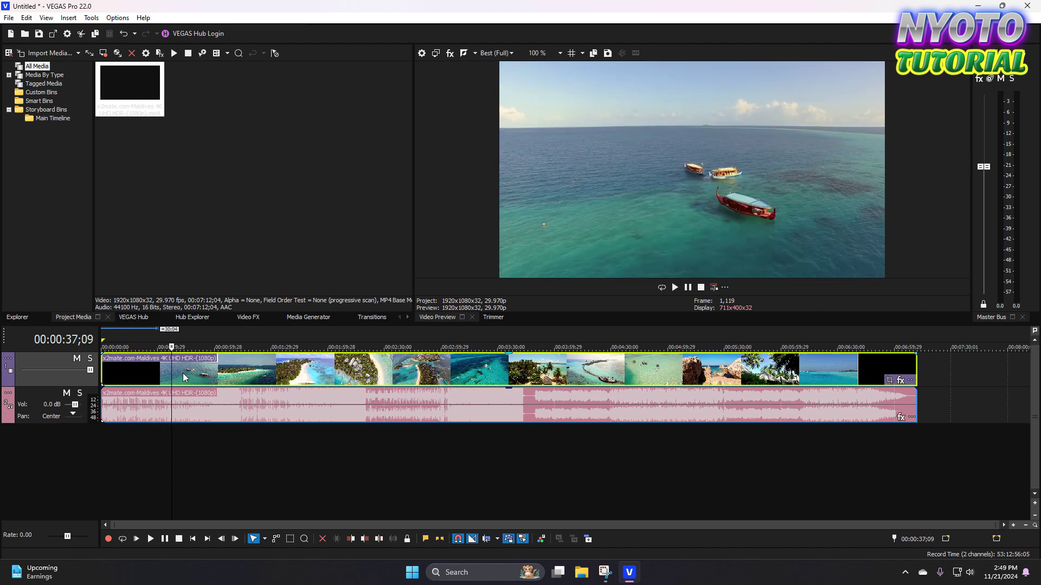
{"action": "right_click", "coordinate": [184, 377]}
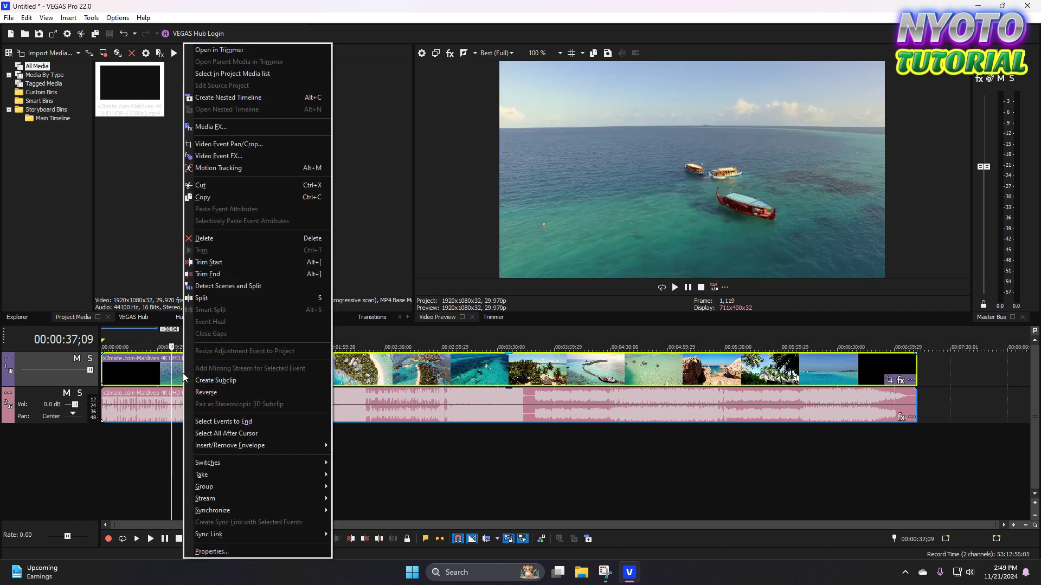
{"action": "left_click", "coordinate": [216, 300]}
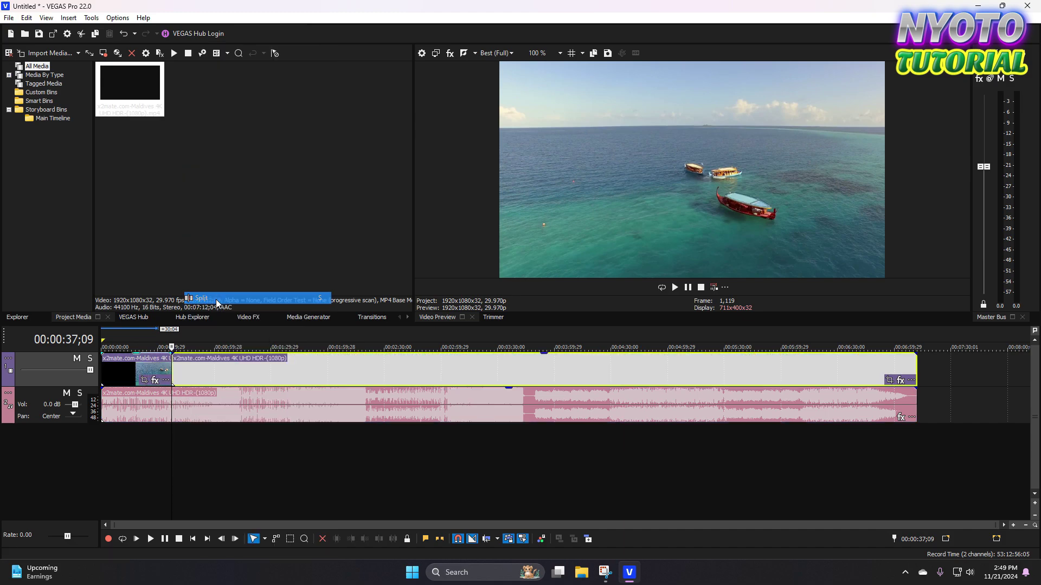
Examine the split point and check that the video segments before and after it can be selected separately.
{"action": "left_click", "coordinate": [189, 370]}
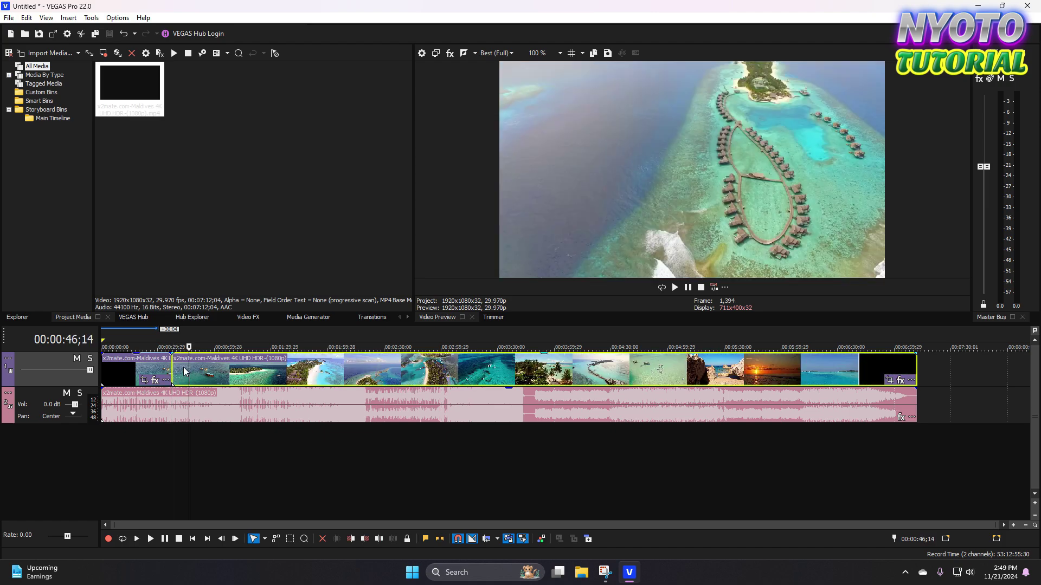
{"action": "scroll", "coordinate": [173, 371], "scroll_direction": "up", "scroll_amount": 5}
{"action": "left_click", "coordinate": [357, 370]}
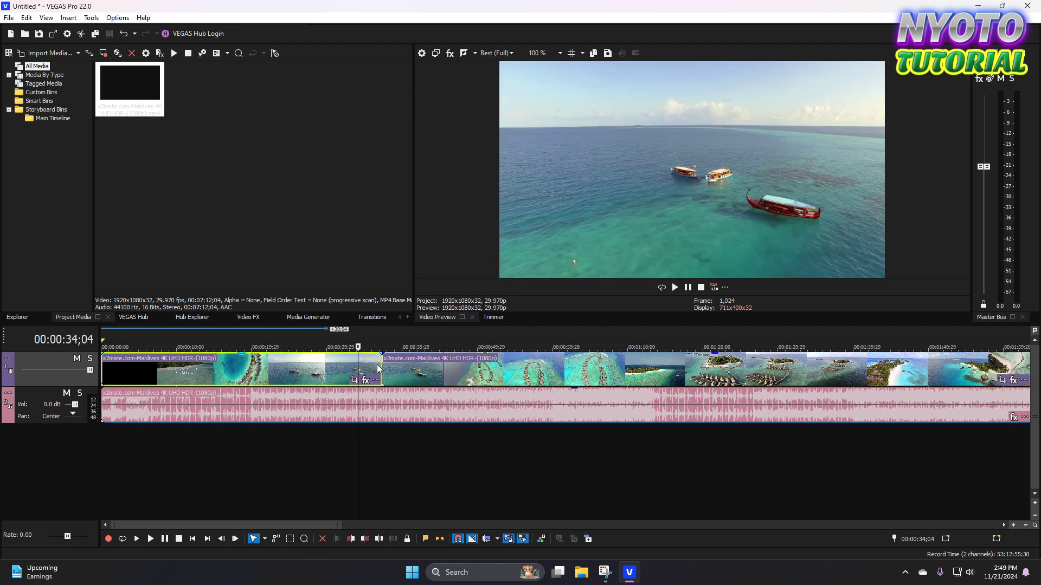
{"action": "left_click", "coordinate": [380, 363]}
{"action": "scroll", "coordinate": [380, 363], "scroll_direction": "down", "scroll_amount": 2}
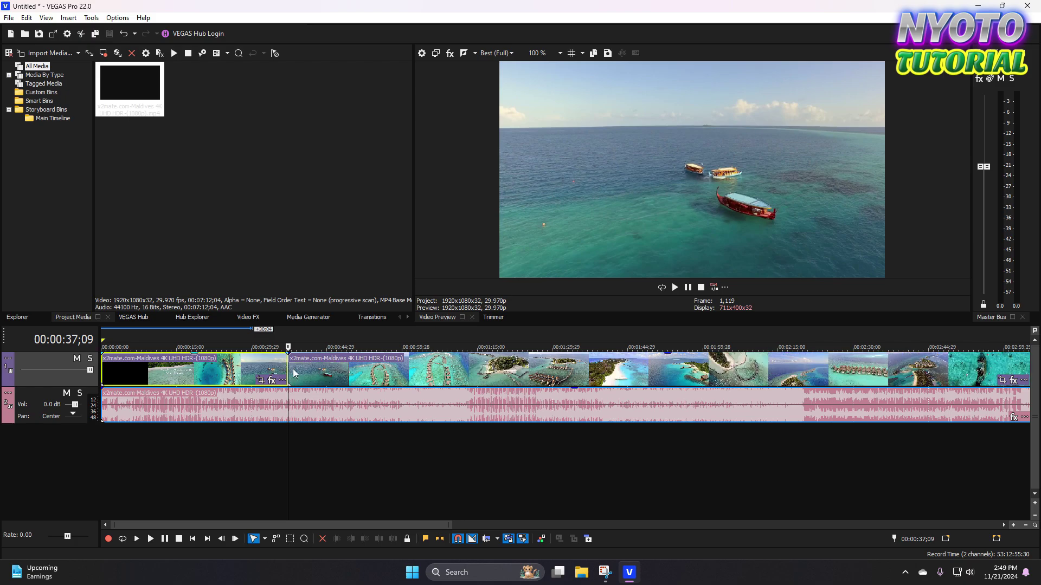
{"action": "left_click", "coordinate": [334, 371]}
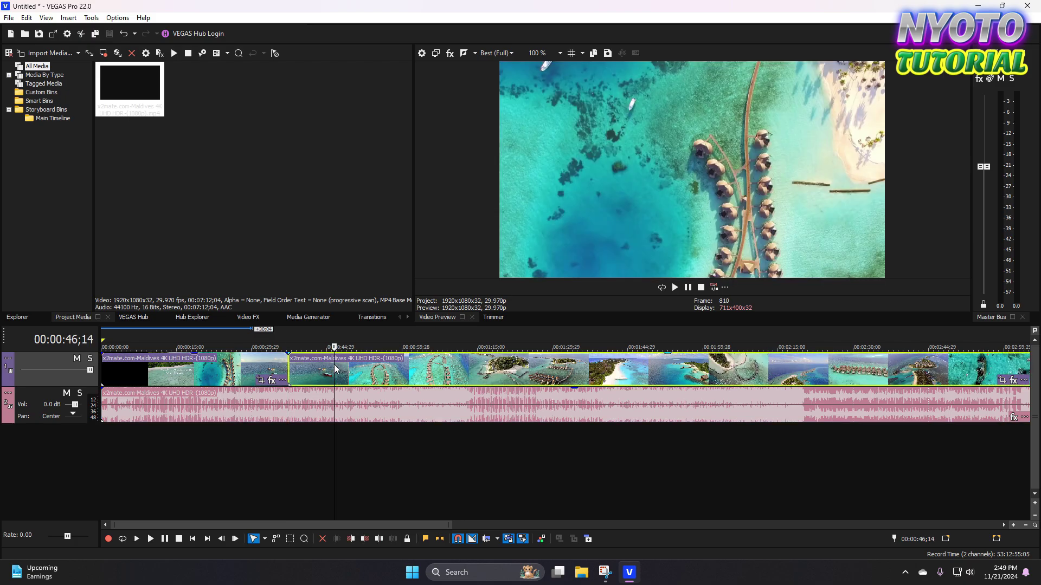
{"action": "left_click", "coordinate": [239, 373]}
{"action": "left_click", "coordinate": [326, 374]}
{"action": "left_click", "coordinate": [243, 373]}
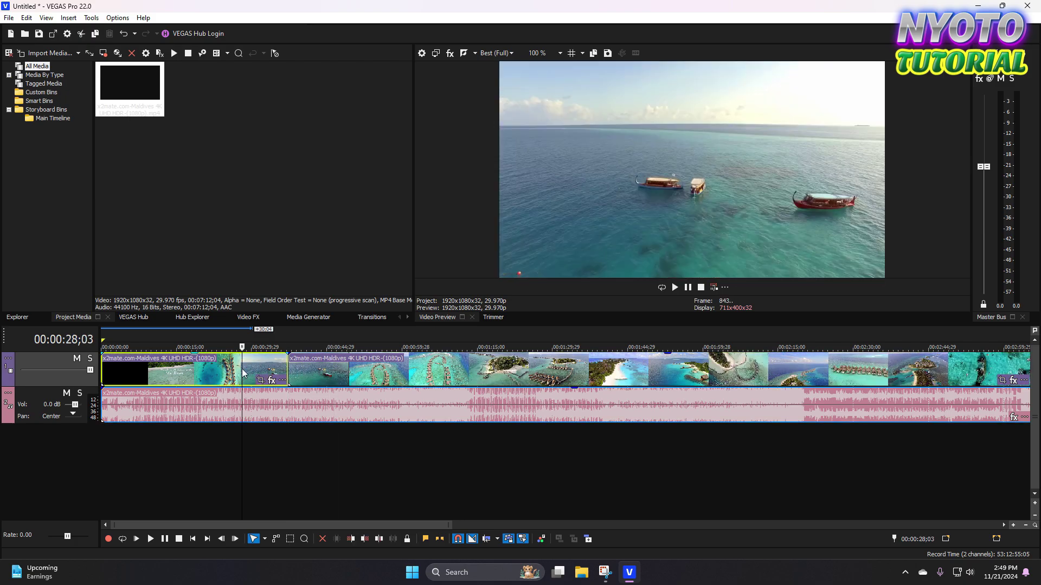
{"action": "left_click", "coordinate": [335, 374]}
{"action": "left_click", "coordinate": [234, 372]}
{"action": "scroll", "coordinate": [271, 379], "scroll_direction": "down", "scroll_amount": 2}
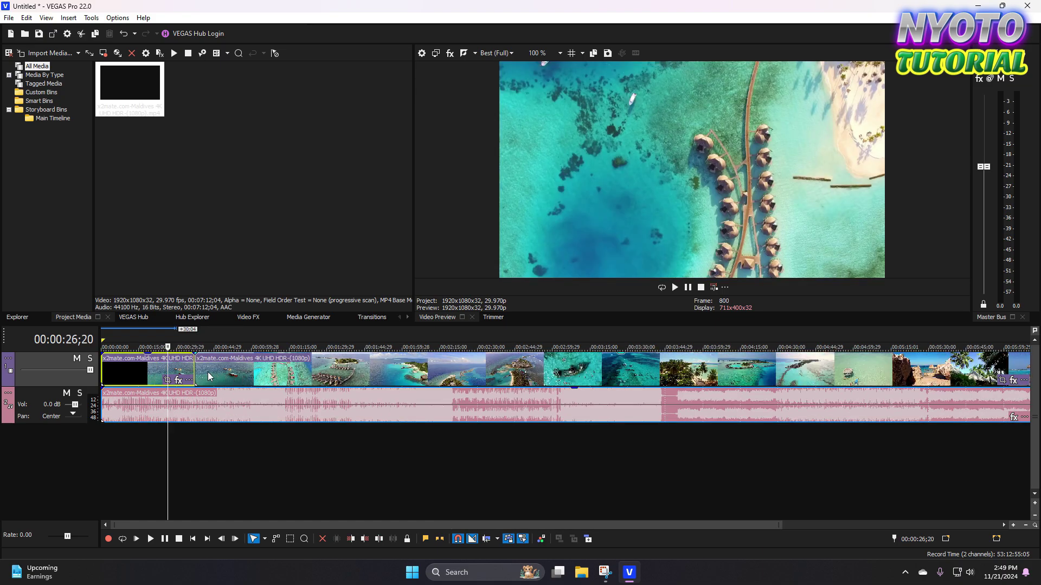
Split the second video segment at 00:01:31;27, 00:01:51;04 and 00:02:02;13 on the timeline.
{"action": "left_click", "coordinate": [248, 373]}
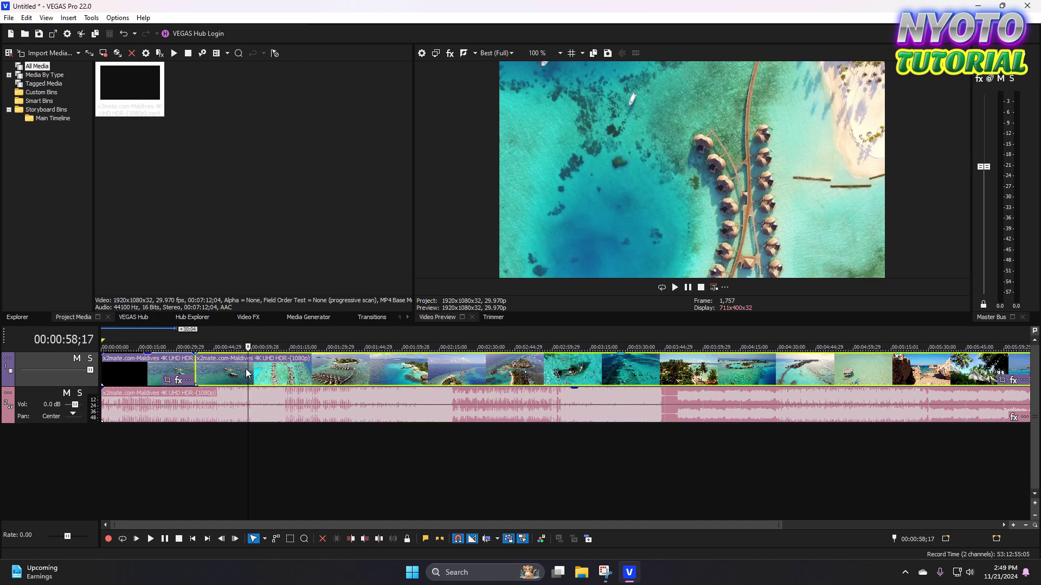
{"action": "right_click", "coordinate": [250, 378]}
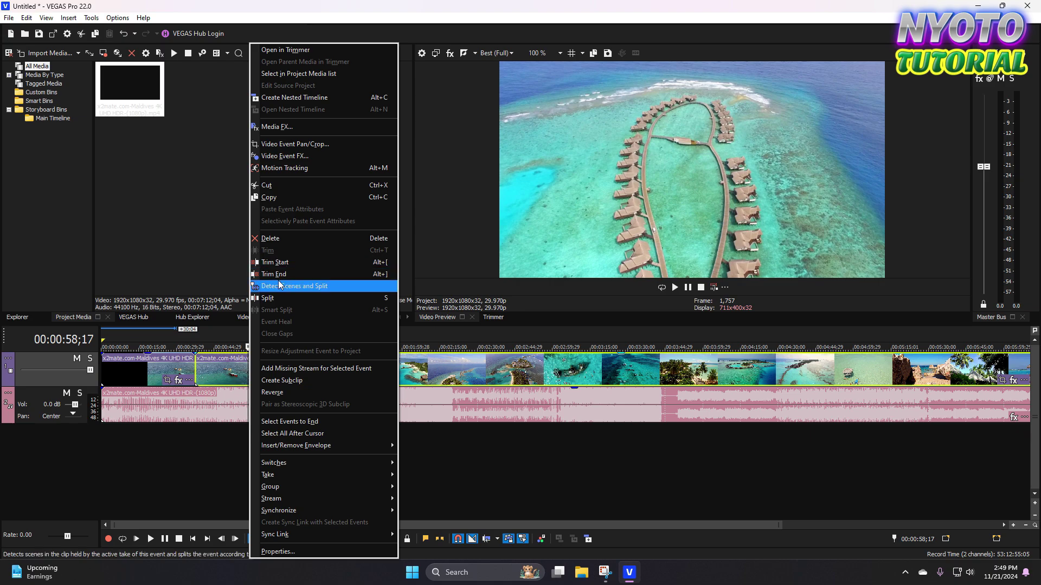
{"action": "left_click", "coordinate": [422, 373]}
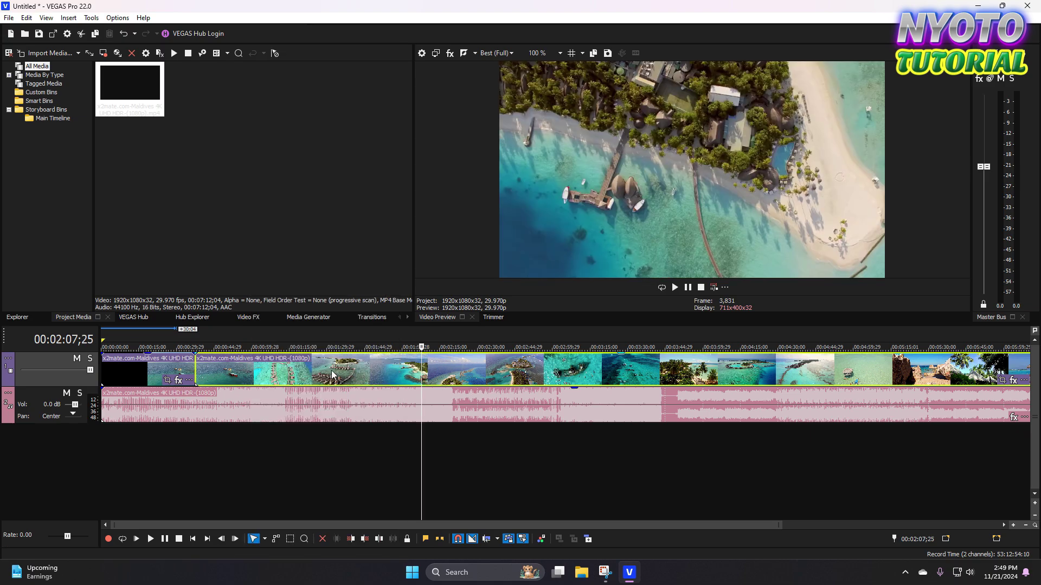
{"action": "left_click", "coordinate": [330, 369]}
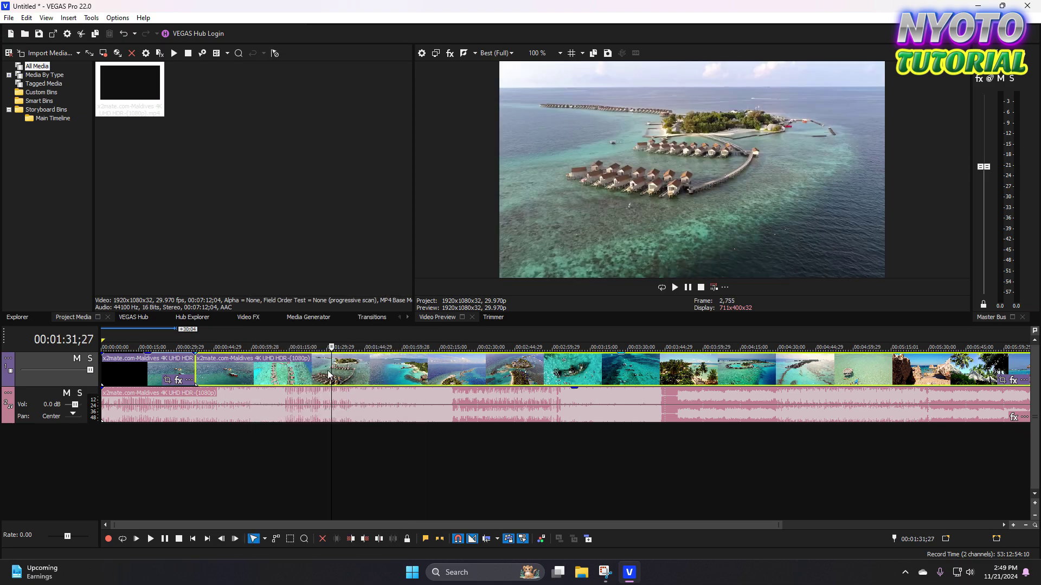
{"action": "key", "text": "s"}
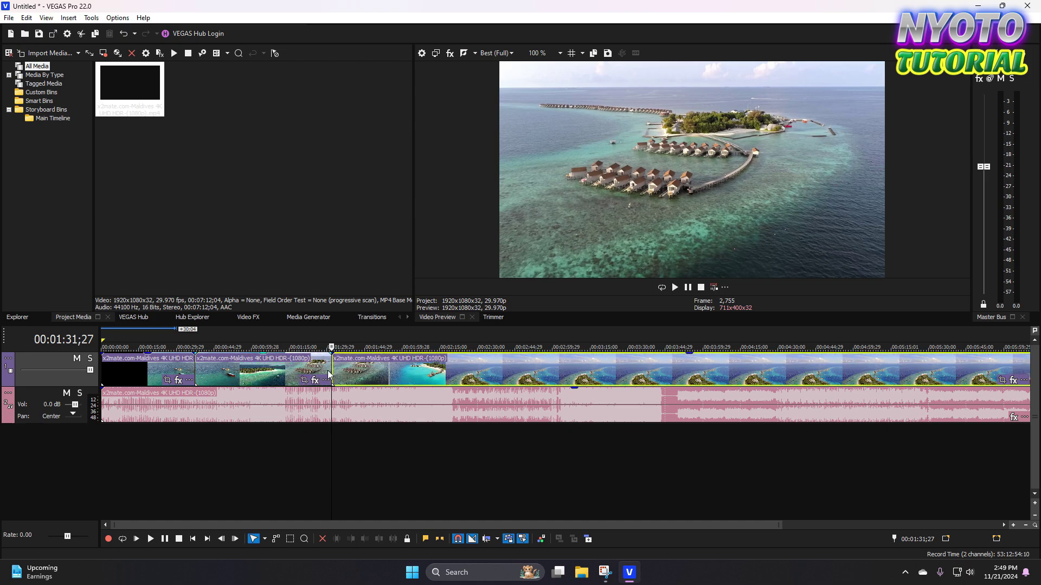
{"action": "left_click", "coordinate": [380, 366]}
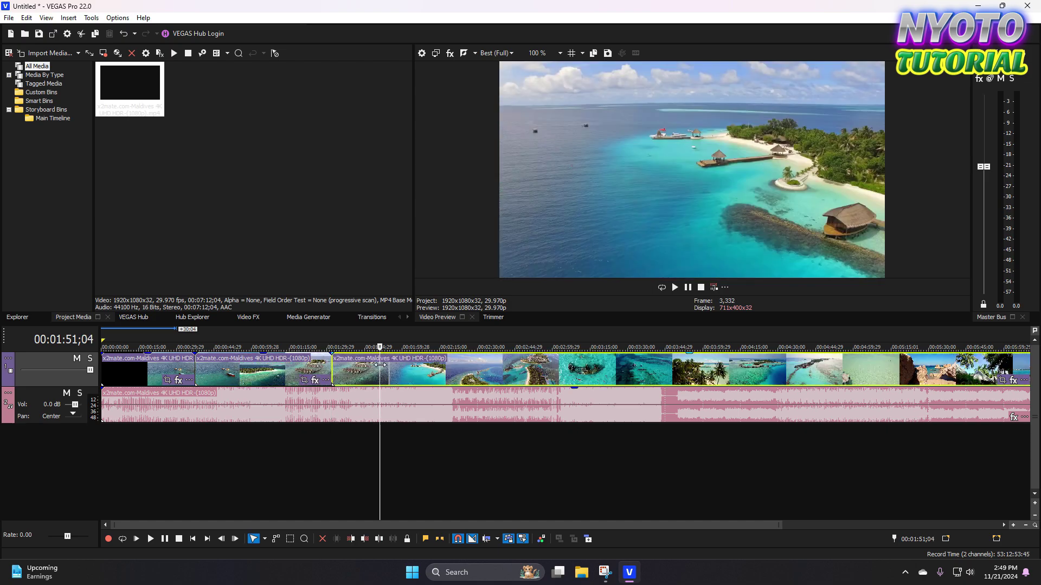
{"action": "key", "text": "s"}
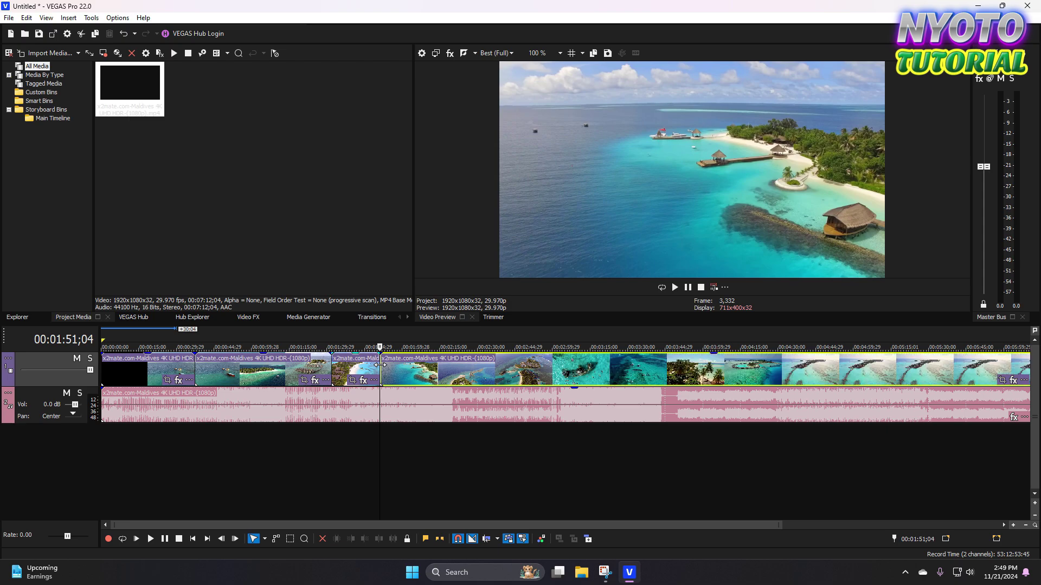
{"action": "left_click", "coordinate": [407, 372]}
{"action": "key", "text": "s"}
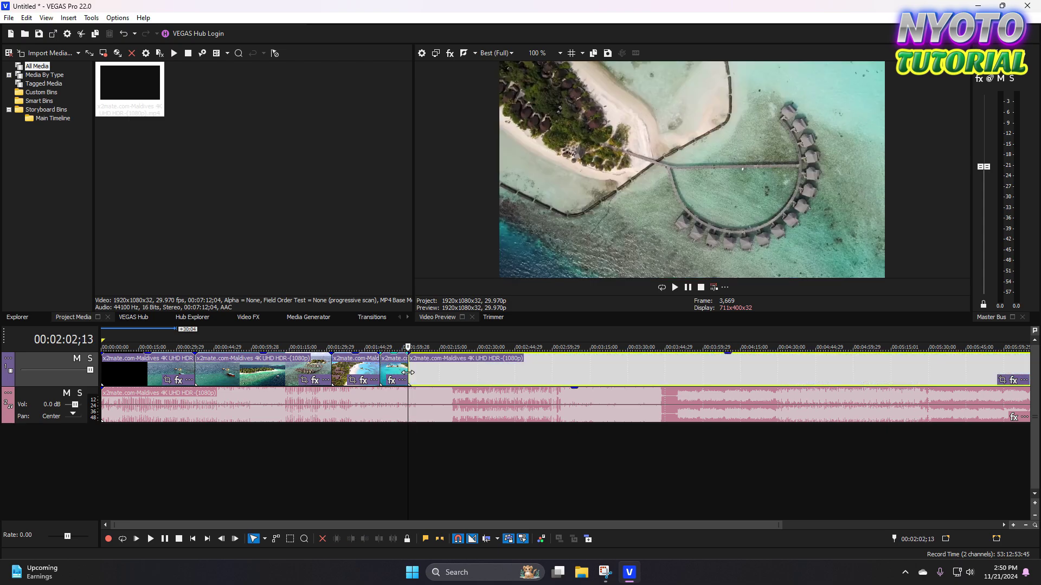
Examine the trim and split commands available for the last video segment, and check that the earlier segments can be selected separately.
{"action": "left_click", "coordinate": [432, 372]}
{"action": "right_click", "coordinate": [461, 369]}
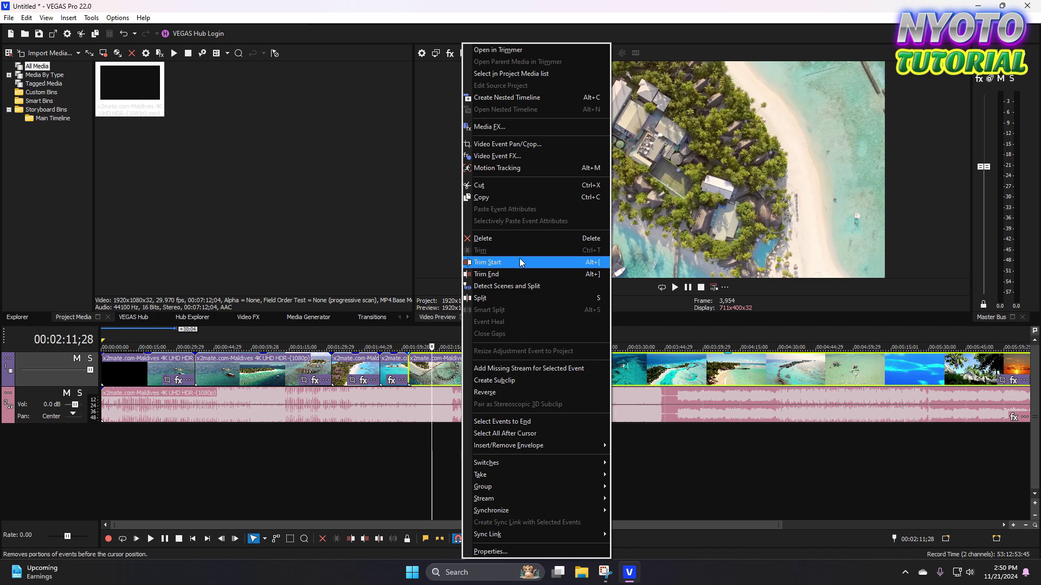
{"action": "left_click", "coordinate": [425, 378]}
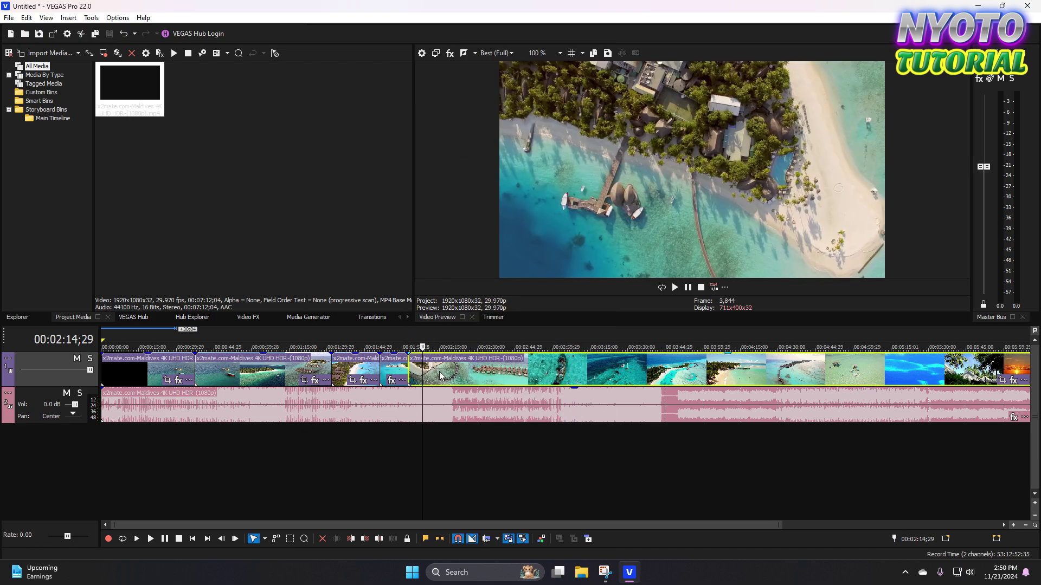
{"action": "left_click", "coordinate": [314, 376]}
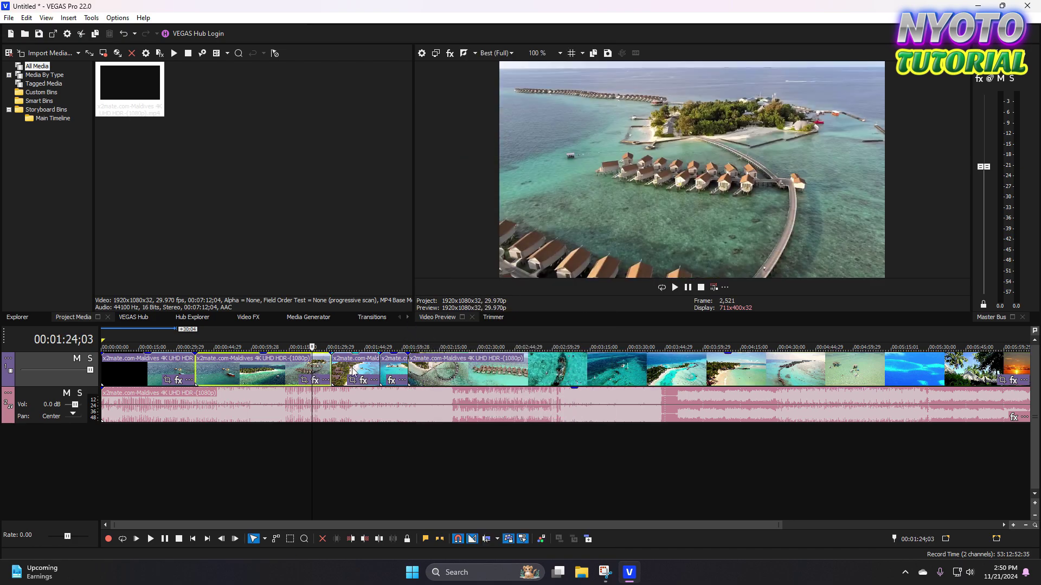
{"action": "left_click", "coordinate": [361, 373]}
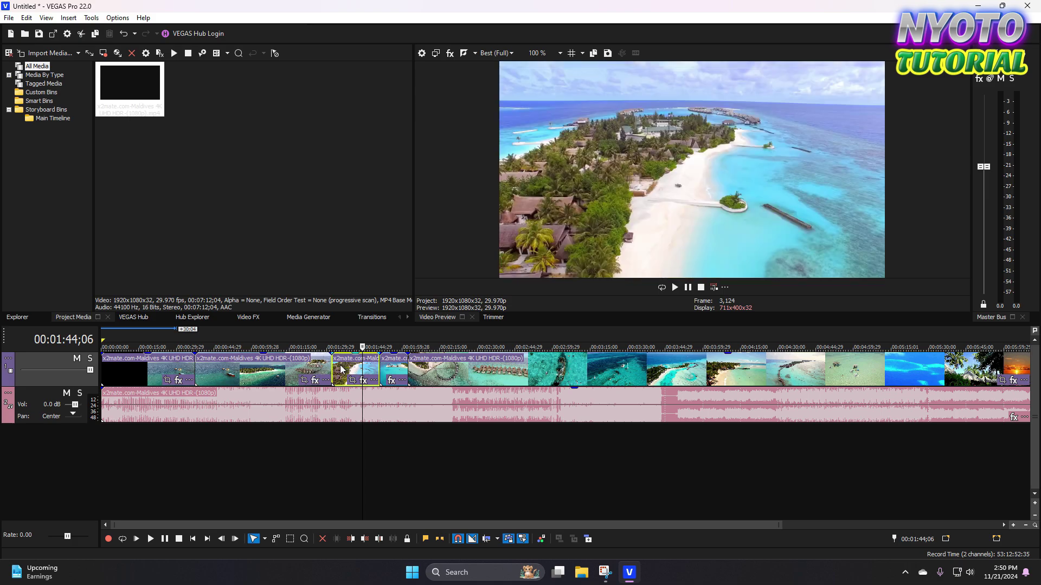
{"action": "left_click", "coordinate": [288, 363]}
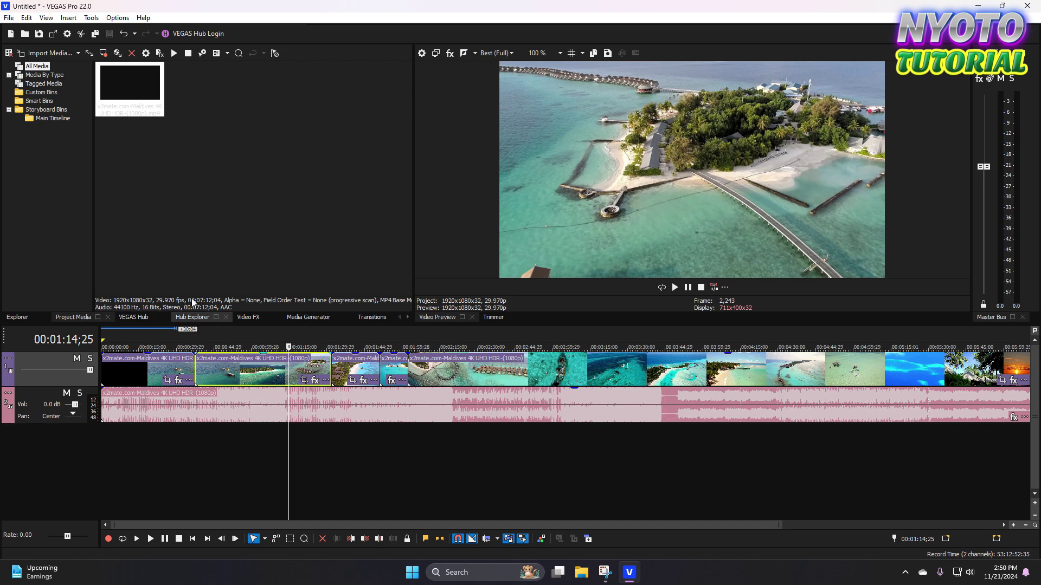
Undo all the splits so the video track holds one continuous event again.
{"action": "left_click", "coordinate": [124, 36]}
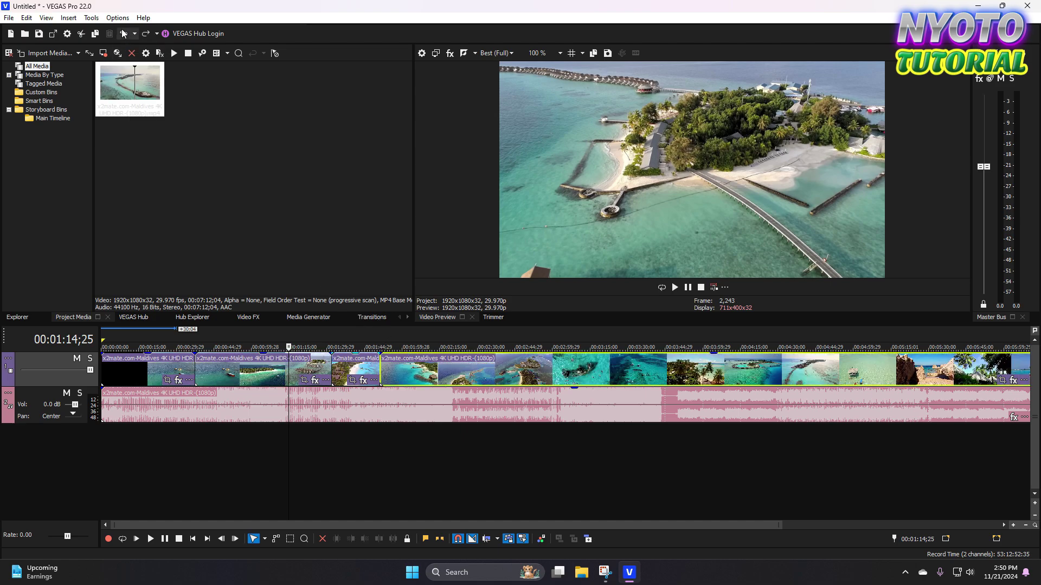
{"action": "left_click", "coordinate": [124, 35]}
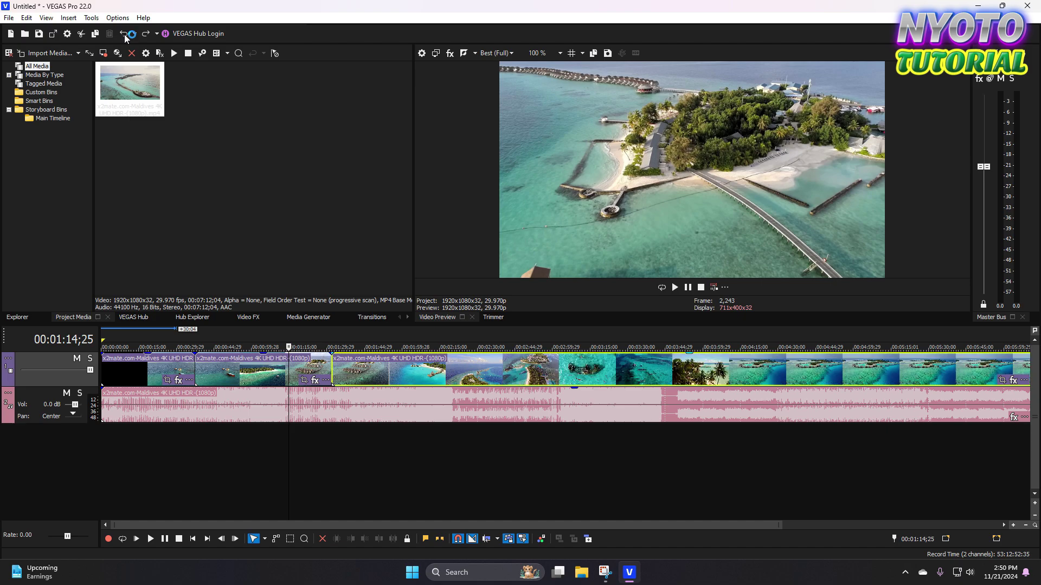
{"action": "left_click", "coordinate": [124, 35]}
{"action": "left_click", "coordinate": [124, 35]}
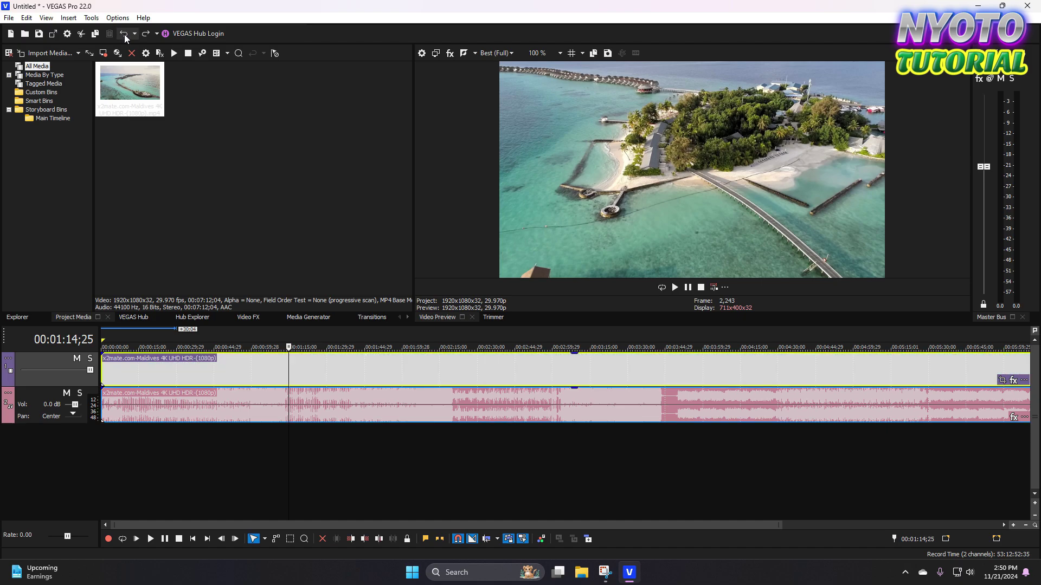
Place the playhead at 00:00:38;20 in the video event and preview playback from there.
{"action": "left_click", "coordinate": [221, 379]}
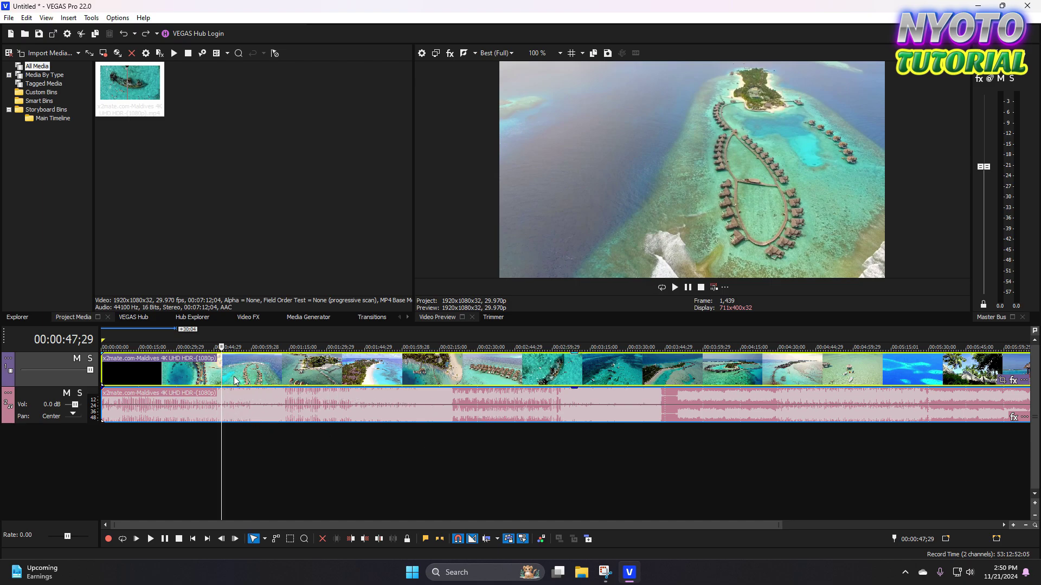
{"action": "left_click", "coordinate": [205, 376]}
{"action": "left_click", "coordinate": [238, 376]}
{"action": "left_click", "coordinate": [198, 376]}
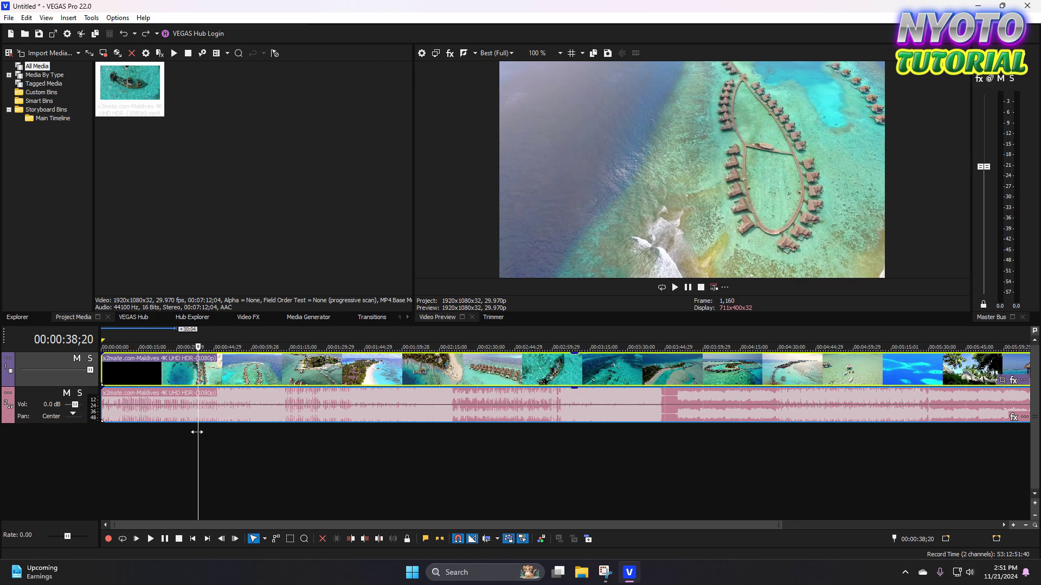
{"action": "key", "text": "space"}
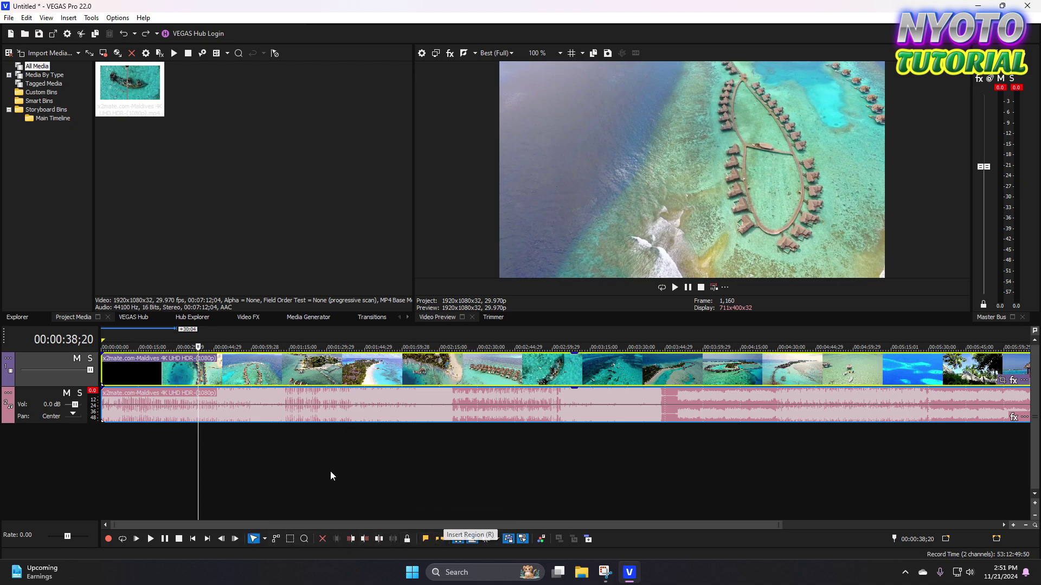
Examine frames at several points within the first two minutes of the video event, ending at 00:00:25;21.
{"action": "left_click", "coordinate": [220, 373]}
{"action": "left_click", "coordinate": [274, 378]}
{"action": "left_click", "coordinate": [301, 380]}
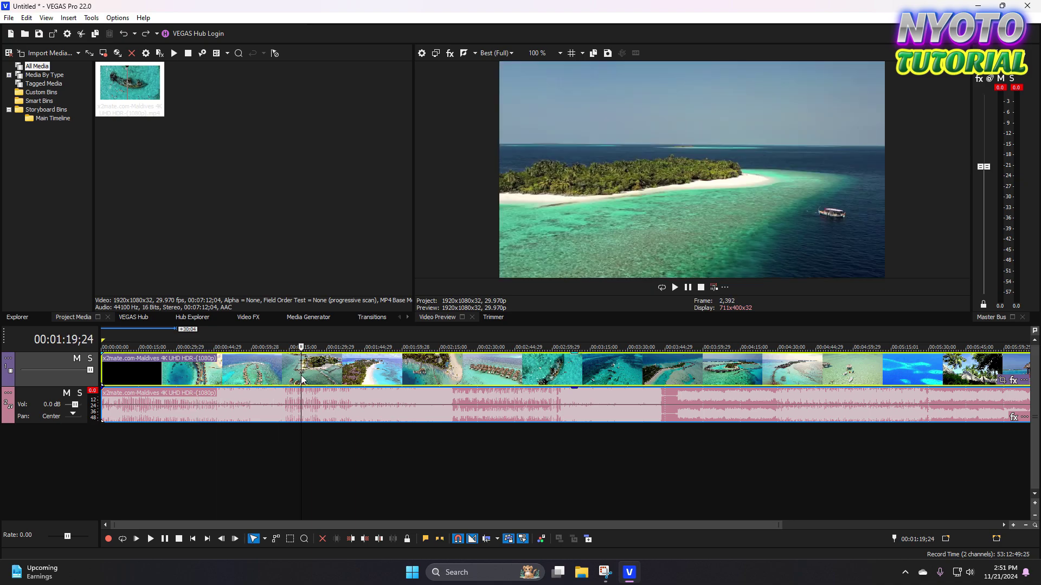
{"action": "left_click", "coordinate": [355, 374]}
{"action": "left_click", "coordinate": [271, 370]}
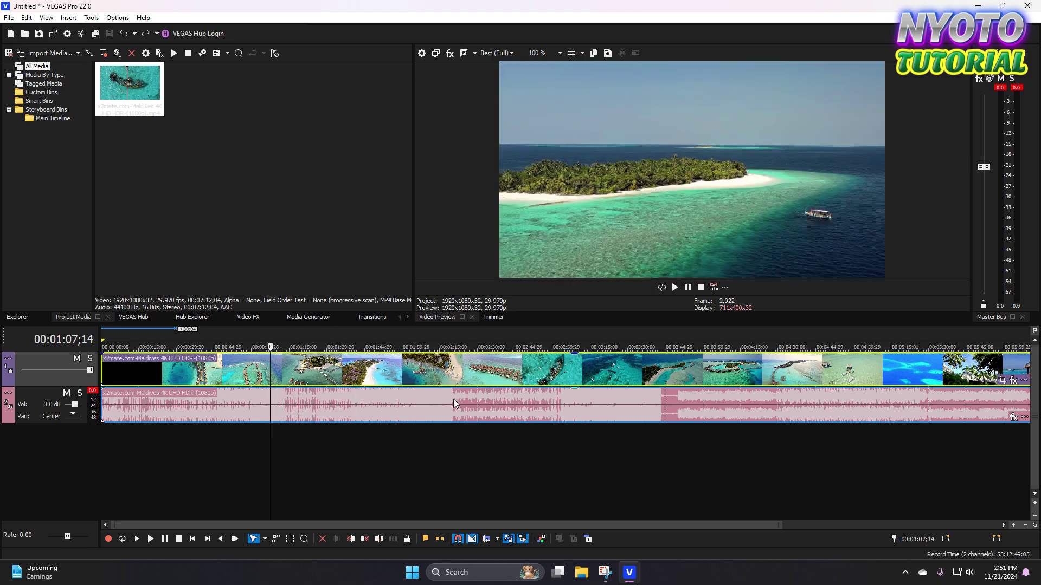
{"action": "left_click", "coordinate": [343, 380]}
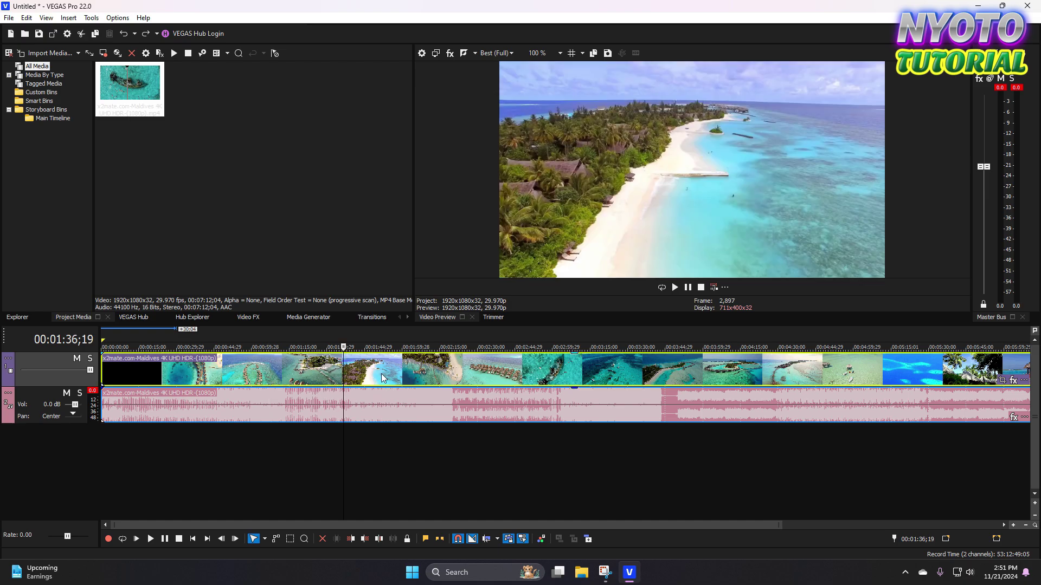
{"action": "left_click", "coordinate": [257, 373]}
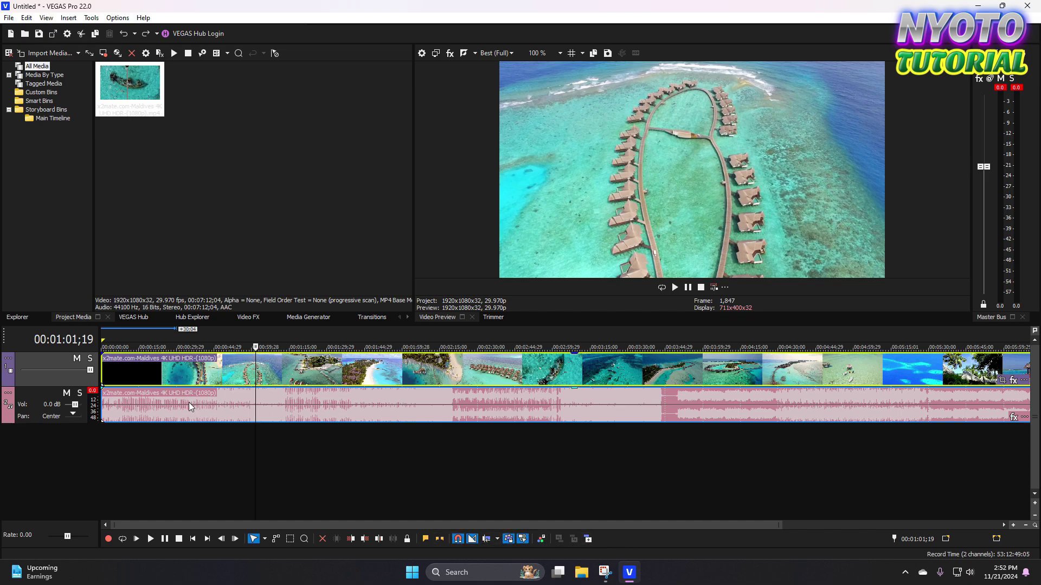
{"action": "left_click", "coordinate": [165, 375]}
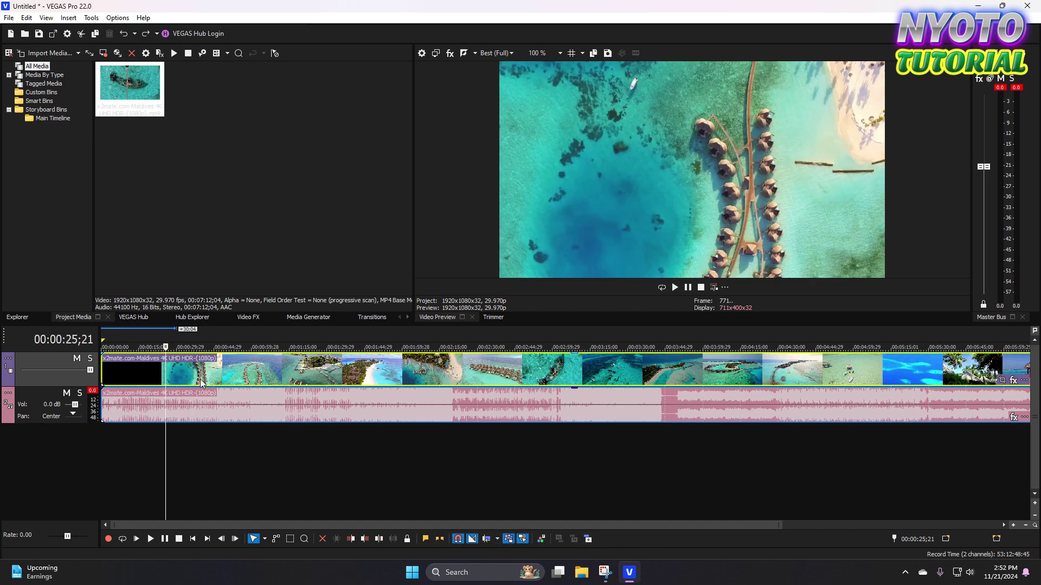
Delete the Maldives clip's original audio event, keeping its video event on the timeline.
{"action": "scroll", "coordinate": [304, 399], "scroll_direction": "down", "scroll_amount": 2}
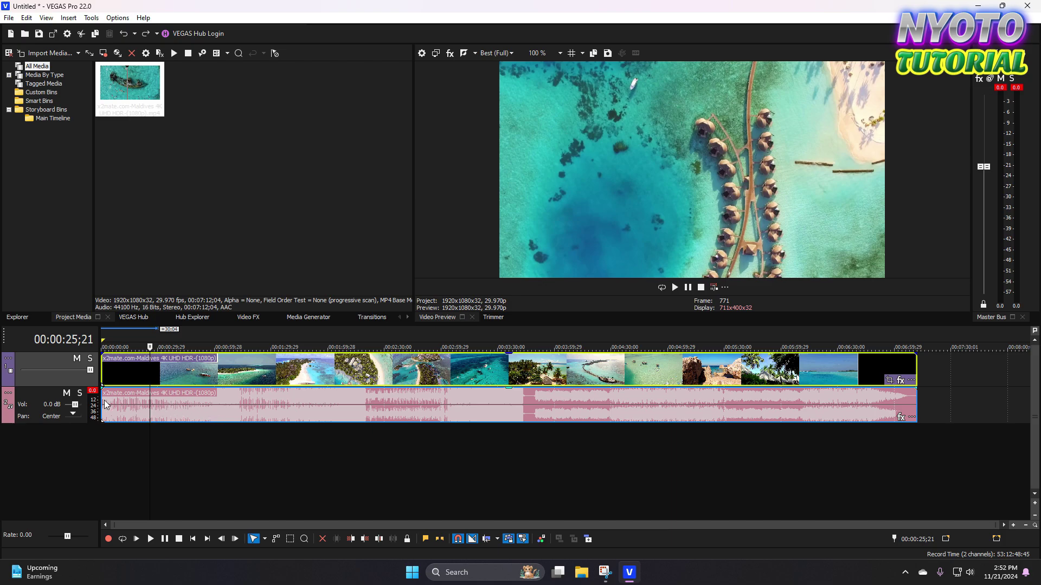
{"action": "right_click", "coordinate": [168, 408]}
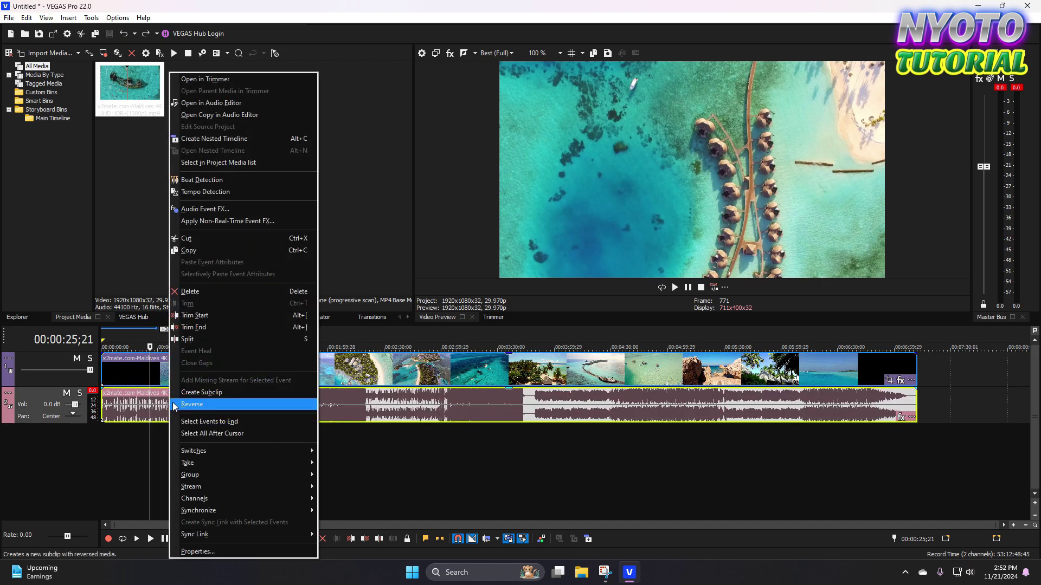
{"action": "left_click", "coordinate": [201, 291]}
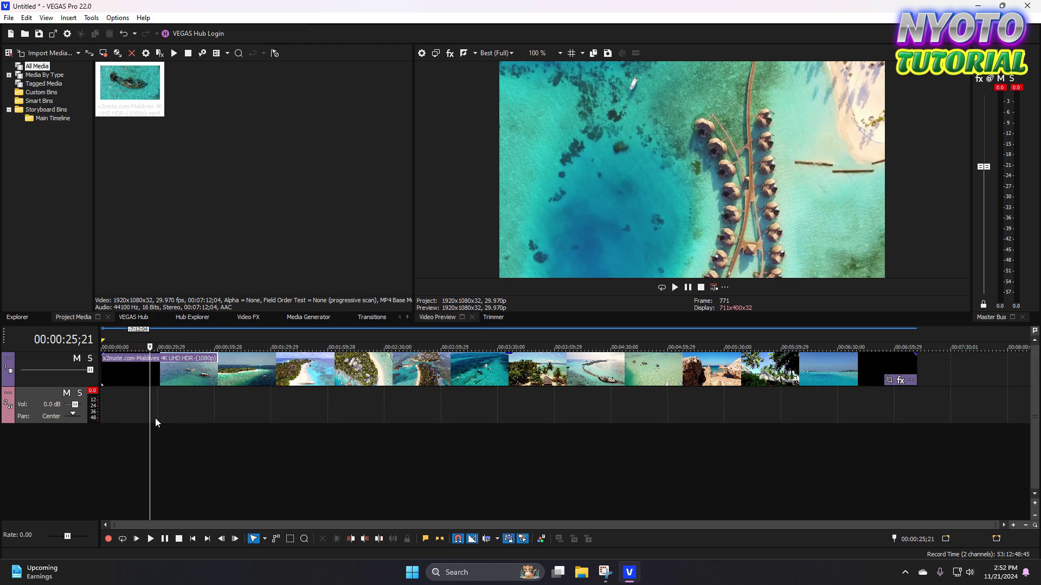
{"action": "left_click", "coordinate": [134, 405]}
{"action": "left_click", "coordinate": [148, 405]}
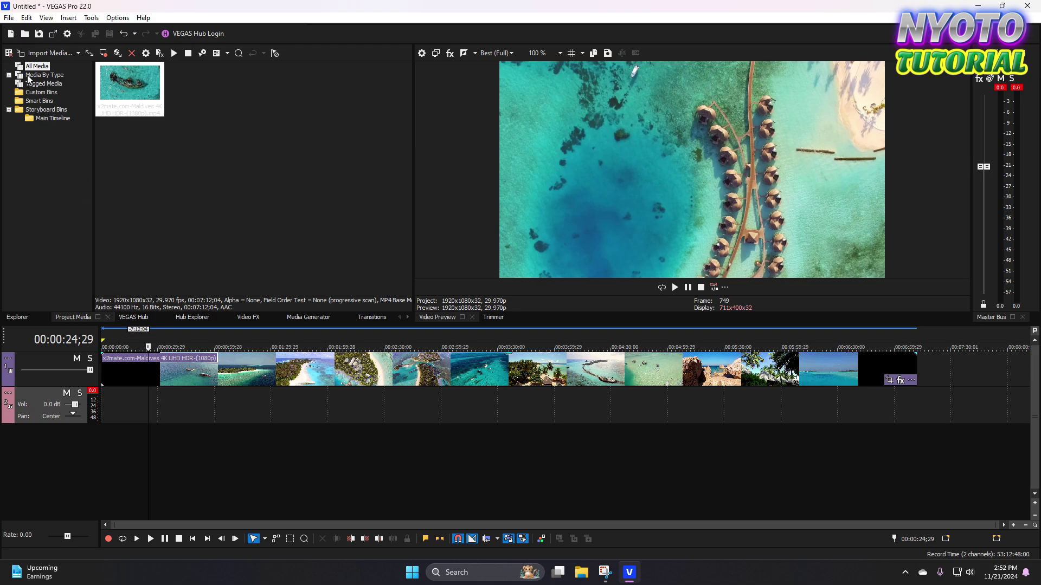
{"action": "left_click", "coordinate": [8, 19]}
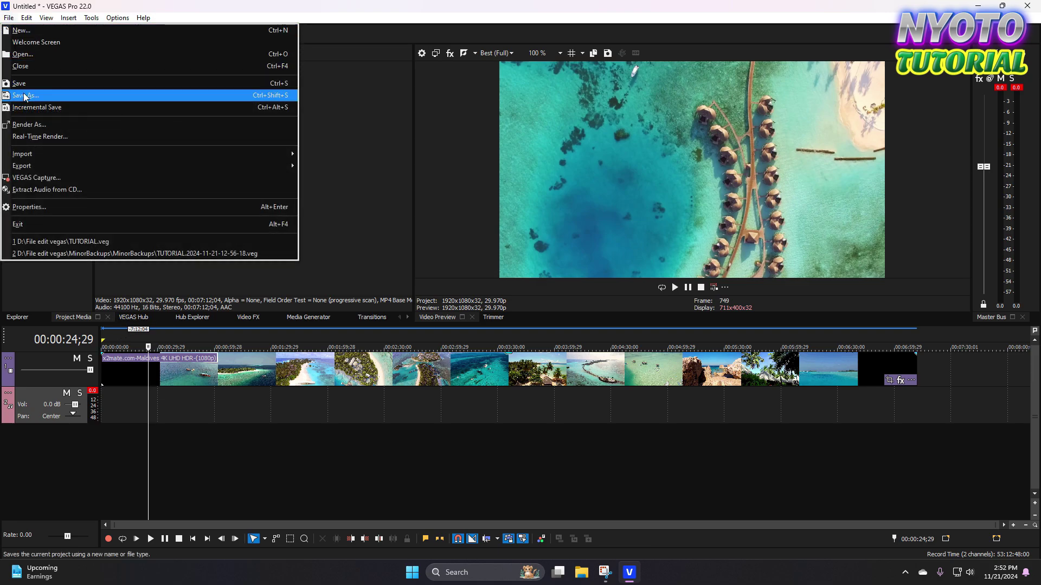
{"action": "left_click", "coordinate": [26, 56]}
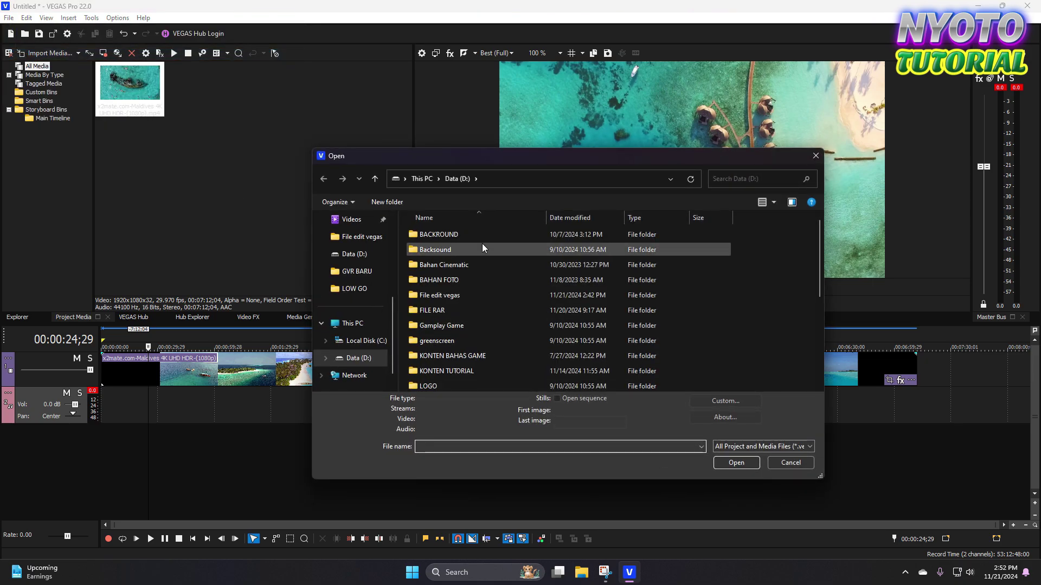
{"action": "left_click", "coordinate": [790, 463]}
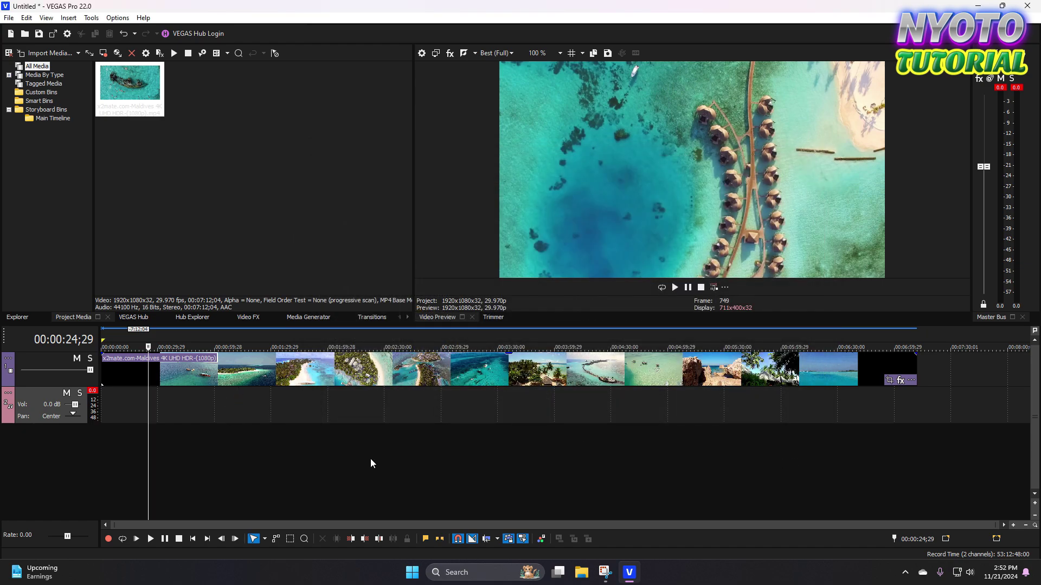
Switch to File Explorer and add the audio file "Nobody Home - Dyalla" from Data (D:) to the empty audio track.
{"action": "left_click", "coordinate": [580, 573]}
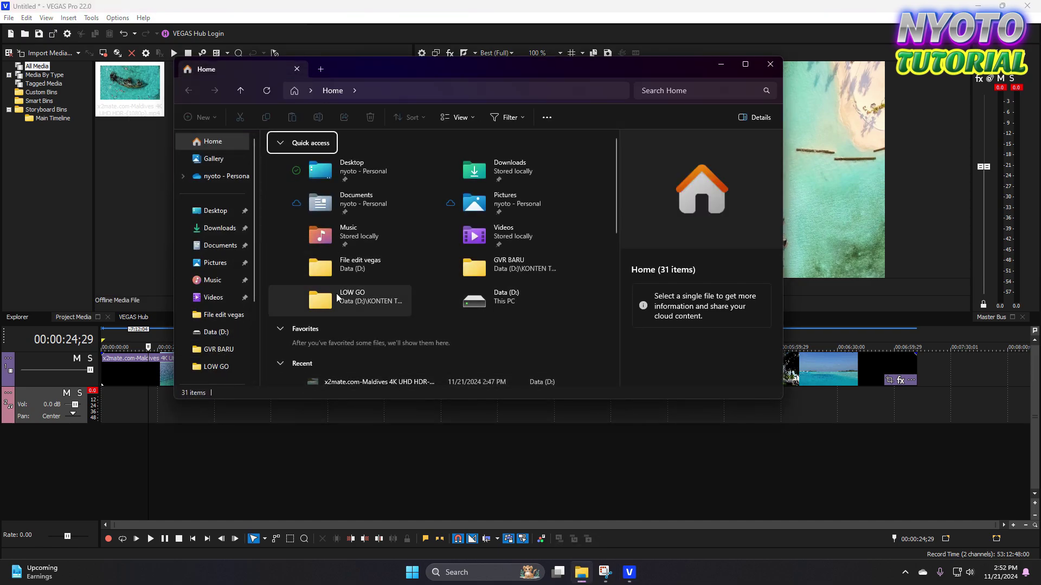
{"action": "double_click", "coordinate": [482, 302]}
{"action": "scroll", "coordinate": [348, 258], "scroll_direction": "down", "scroll_amount": 3}
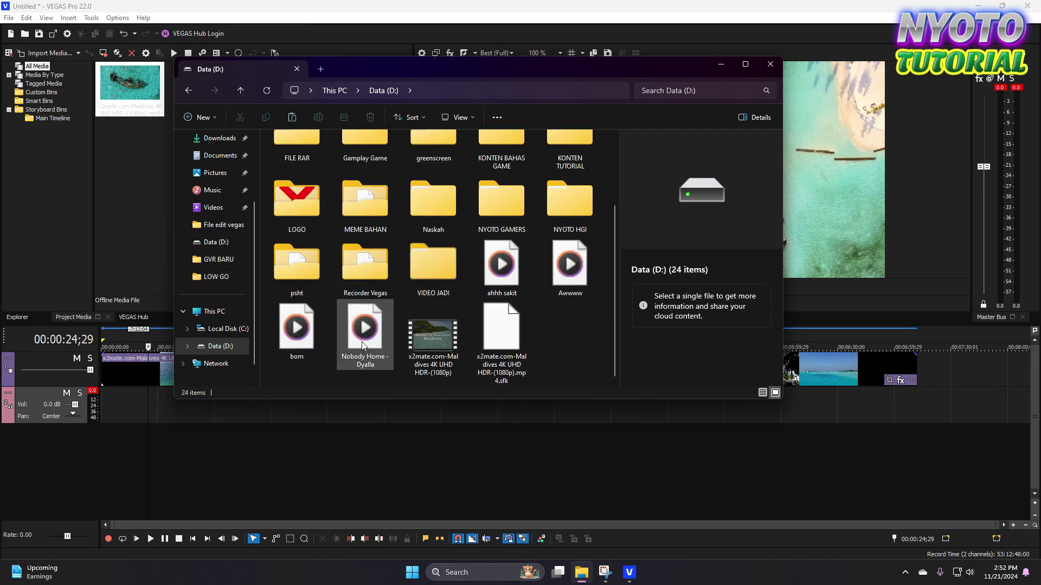
{"action": "left_click_drag", "start_coordinate": [362, 344], "coordinate": [794, 423]}
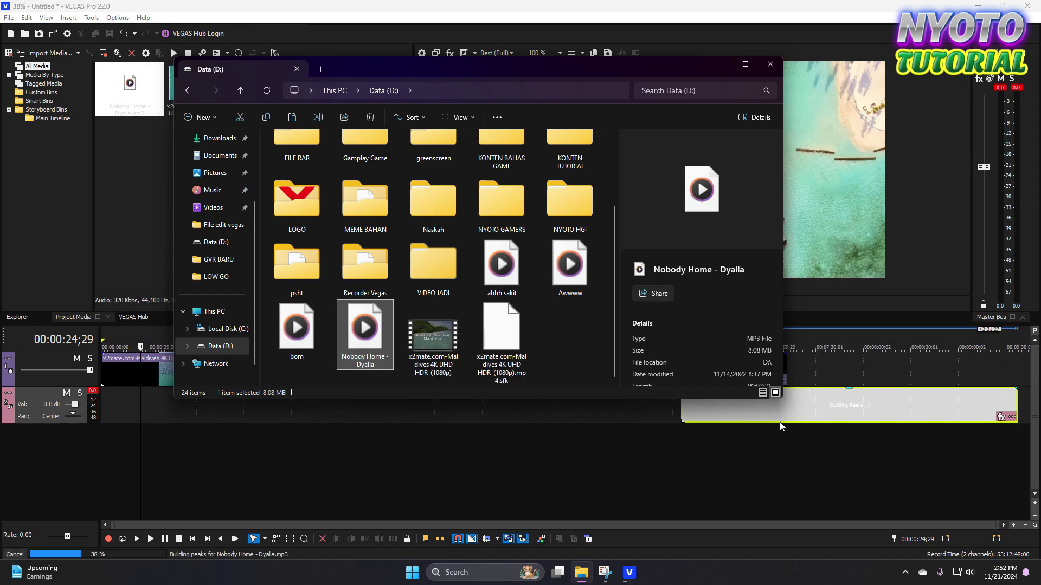
Move the "Nobody Home - Dyalla" music event to the very start of its audio track.
{"action": "left_click", "coordinate": [741, 410]}
{"action": "left_click_drag", "start_coordinate": [791, 413], "coordinate": [434, 404]}
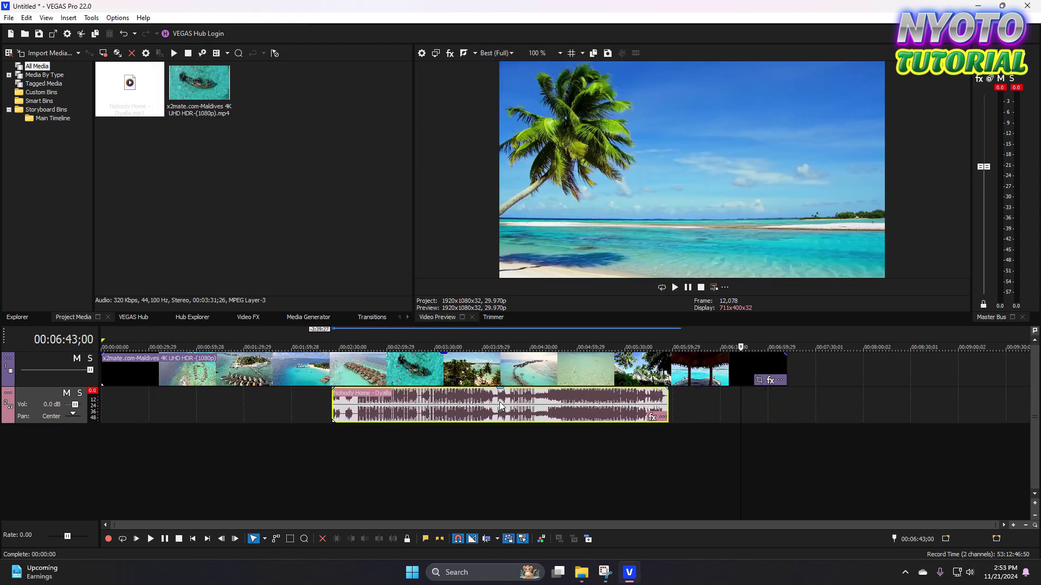
{"action": "left_click_drag", "start_coordinate": [503, 407], "coordinate": [145, 404]}
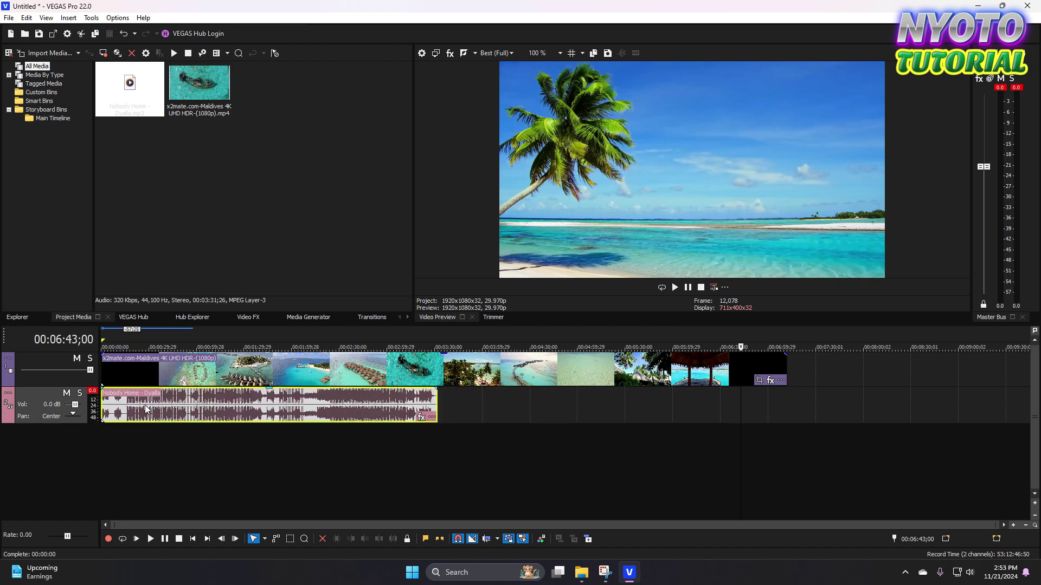
{"action": "left_click", "coordinate": [117, 437]}
{"action": "scroll", "coordinate": [136, 432], "scroll_direction": "up", "scroll_amount": 3}
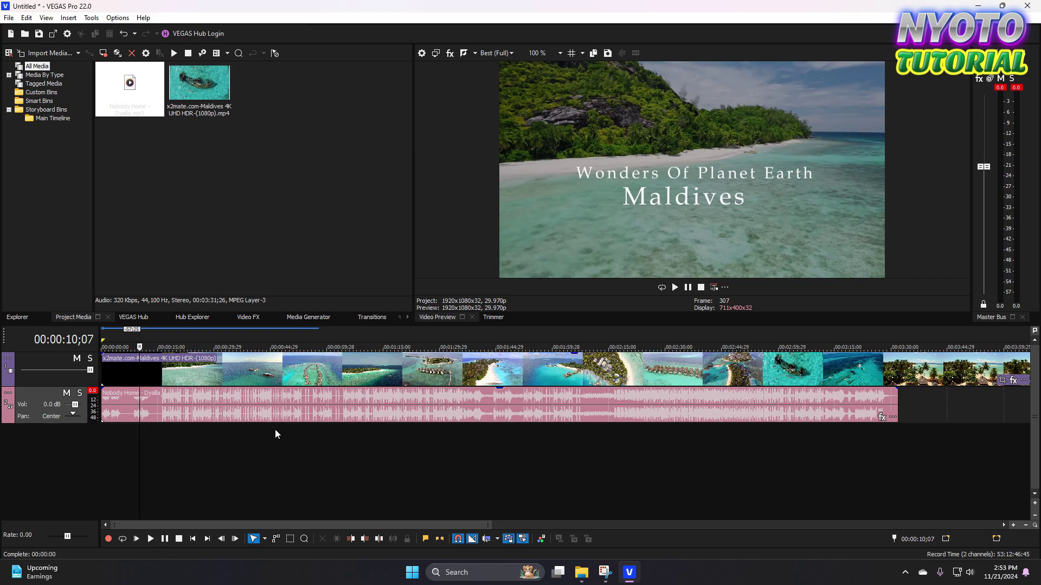
{"action": "left_click", "coordinate": [161, 422]}
{"action": "scroll", "coordinate": [164, 423], "scroll_direction": "up", "scroll_amount": 2}
{"action": "scroll", "coordinate": [164, 428], "scroll_direction": "down", "scroll_amount": 4}
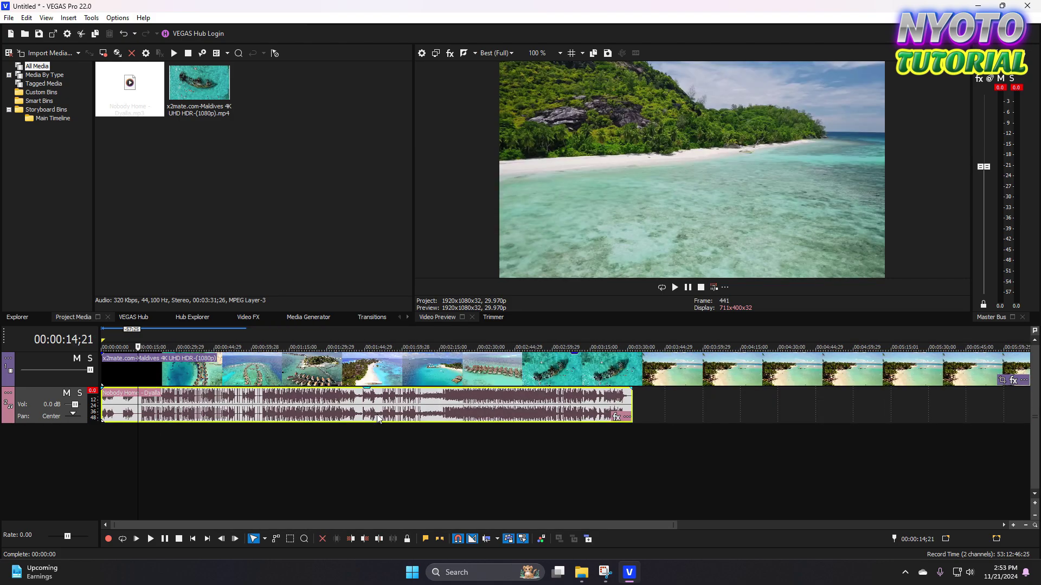
Shift the music event about 33 seconds later and preview the video from 00:00:19;07.
{"action": "left_click_drag", "start_coordinate": [184, 410], "coordinate": [265, 415]}
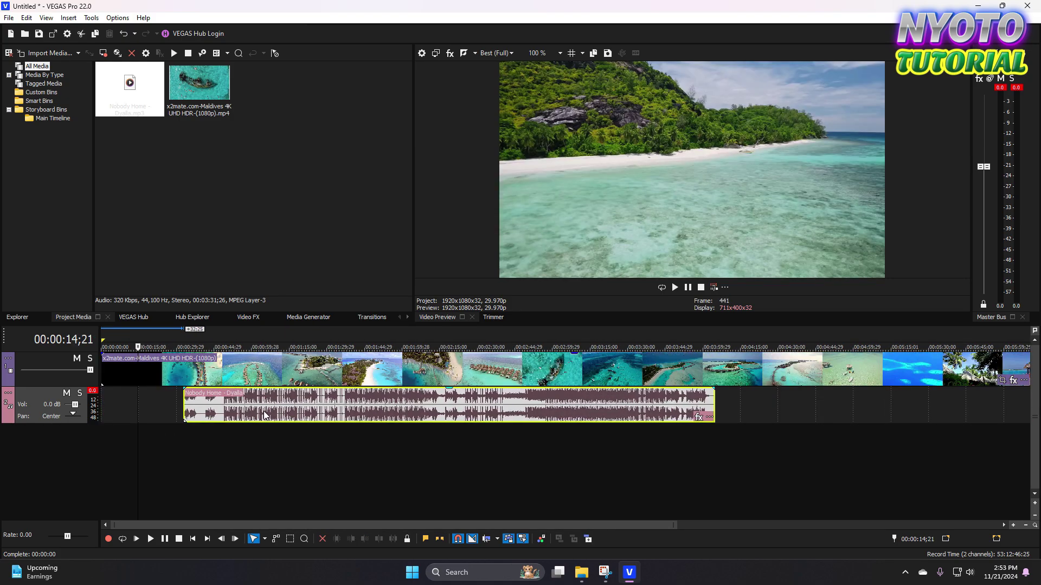
{"action": "left_click", "coordinate": [163, 376]}
{"action": "scroll", "coordinate": [170, 382], "scroll_direction": "up", "scroll_amount": 2}
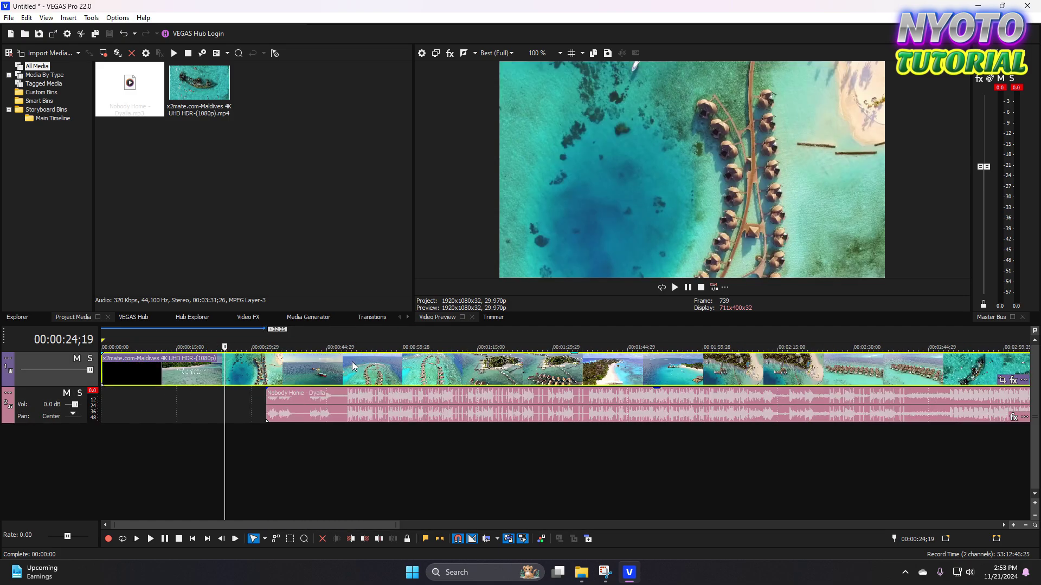
{"action": "left_click", "coordinate": [199, 370]}
{"action": "scroll", "coordinate": [201, 369], "scroll_direction": "up", "scroll_amount": 3}
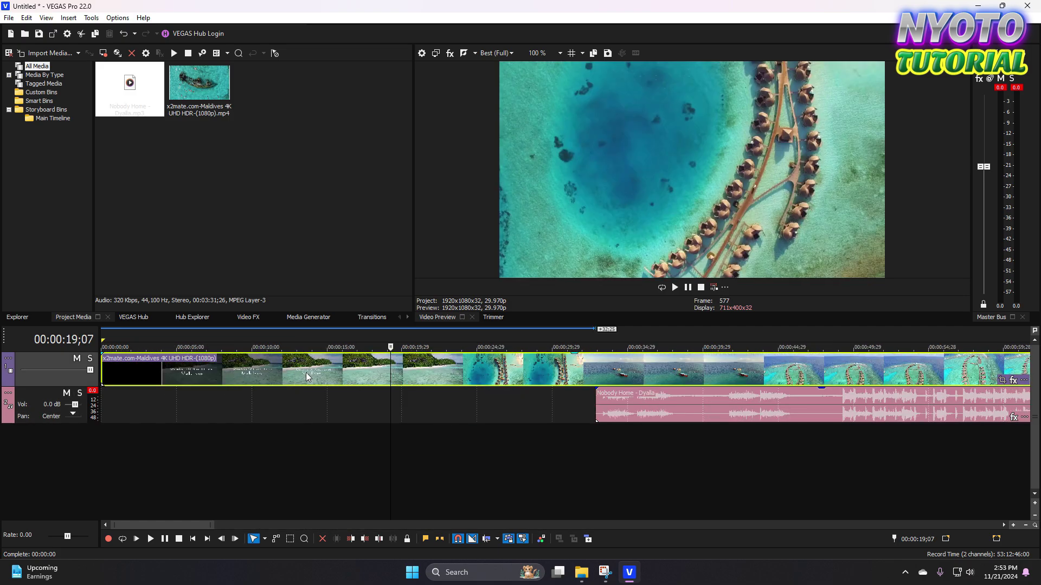
{"action": "key", "text": "space"}
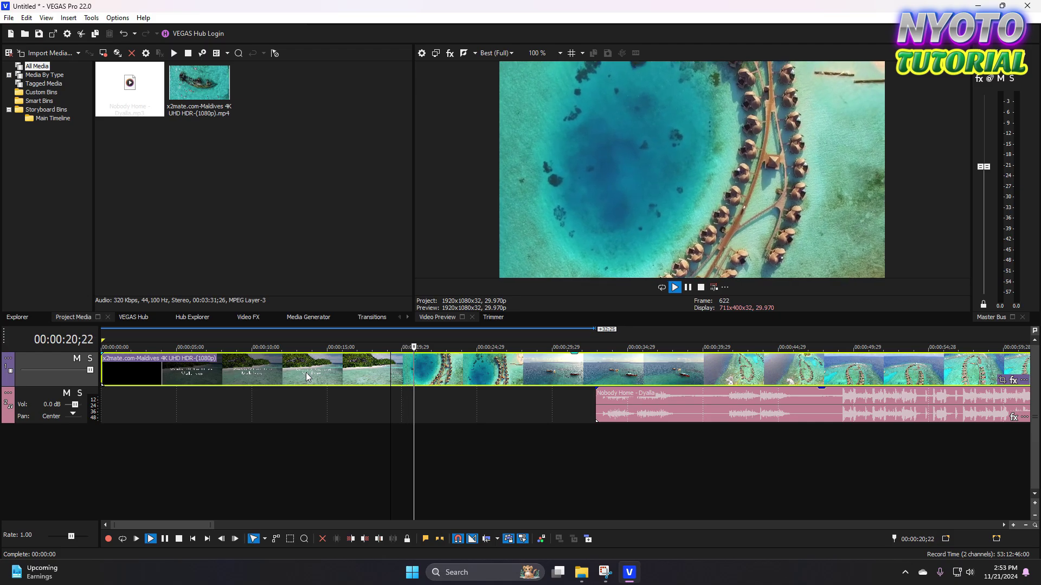
{"action": "key", "text": "space"}
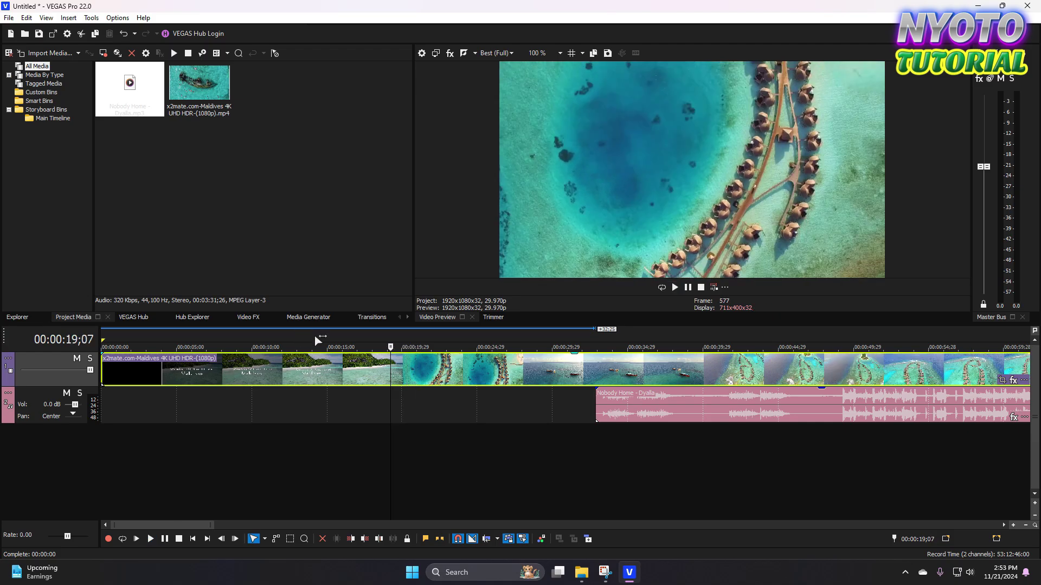
Trim the start of the video event at 00:00:21;18 and align the music event's start with it.
{"action": "left_click", "coordinate": [426, 370]}
{"action": "right_click", "coordinate": [426, 370]}
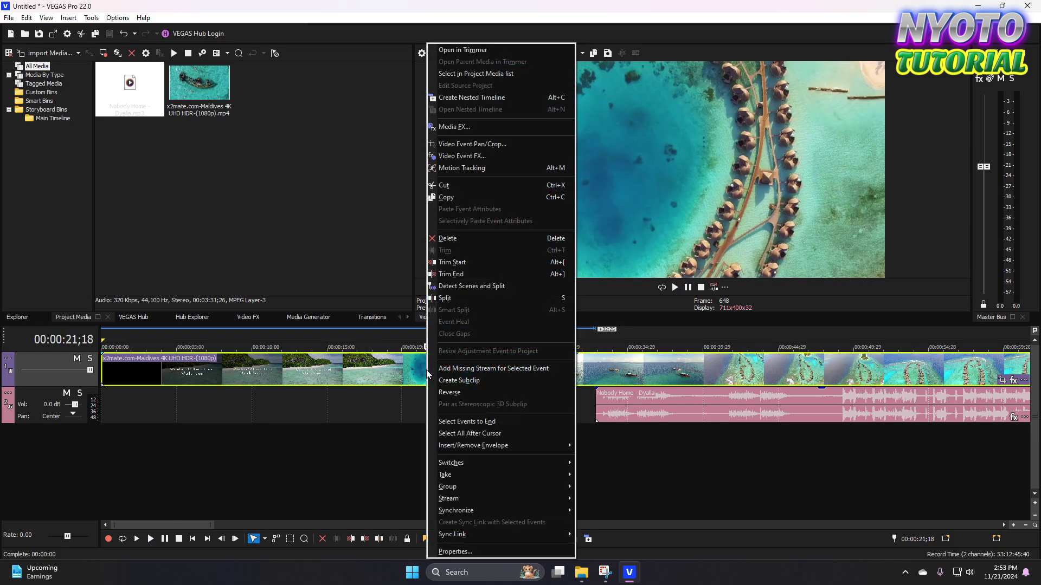
{"action": "left_click", "coordinate": [459, 262]}
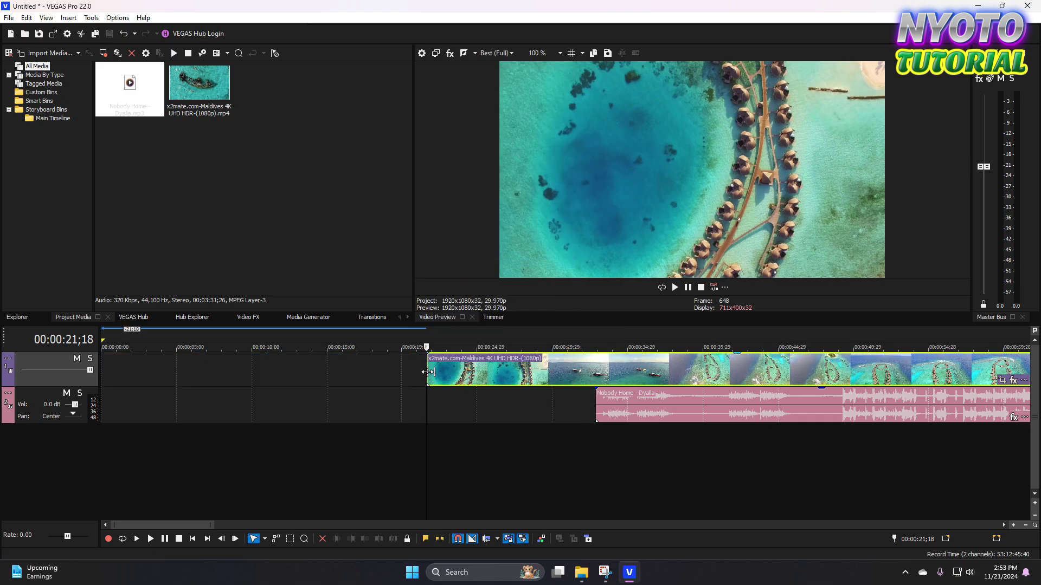
{"action": "left_click_drag", "start_coordinate": [637, 408], "coordinate": [469, 400]}
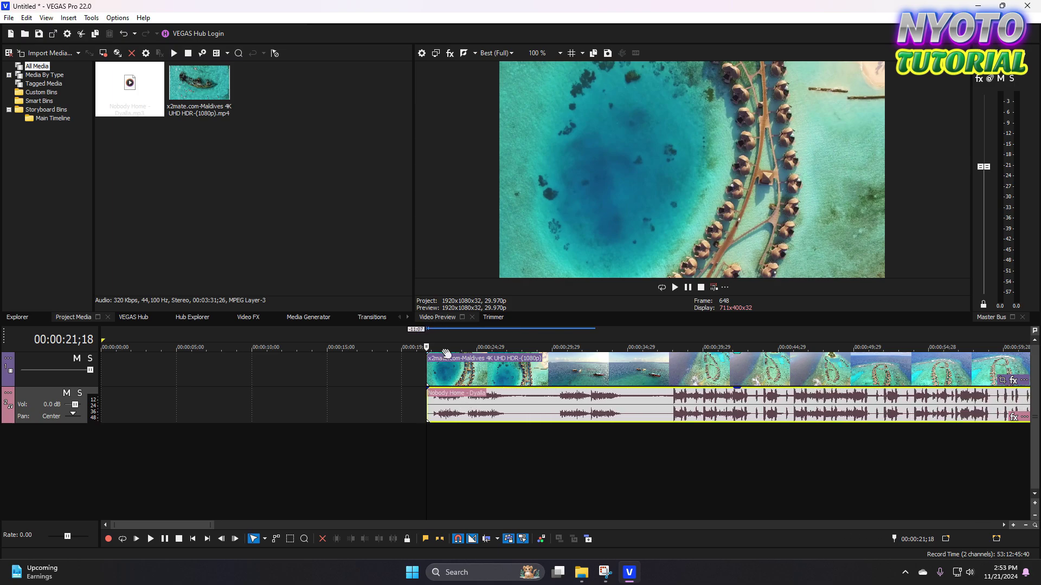
Undo the music alignment, the video start trim and the music event's earlier shift.
{"action": "left_click", "coordinate": [122, 33]}
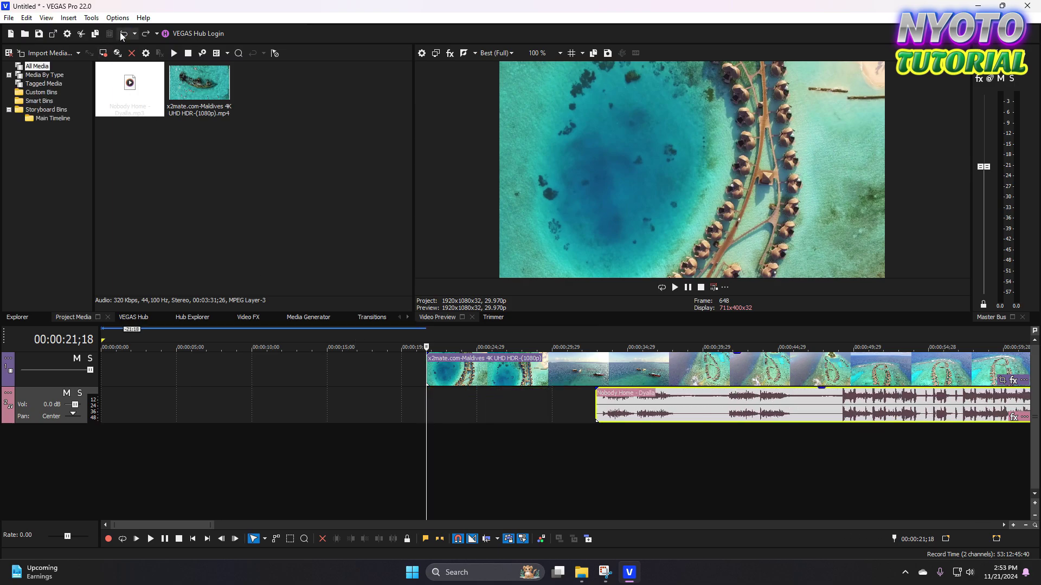
{"action": "left_click", "coordinate": [123, 34]}
{"action": "left_click", "coordinate": [123, 34]}
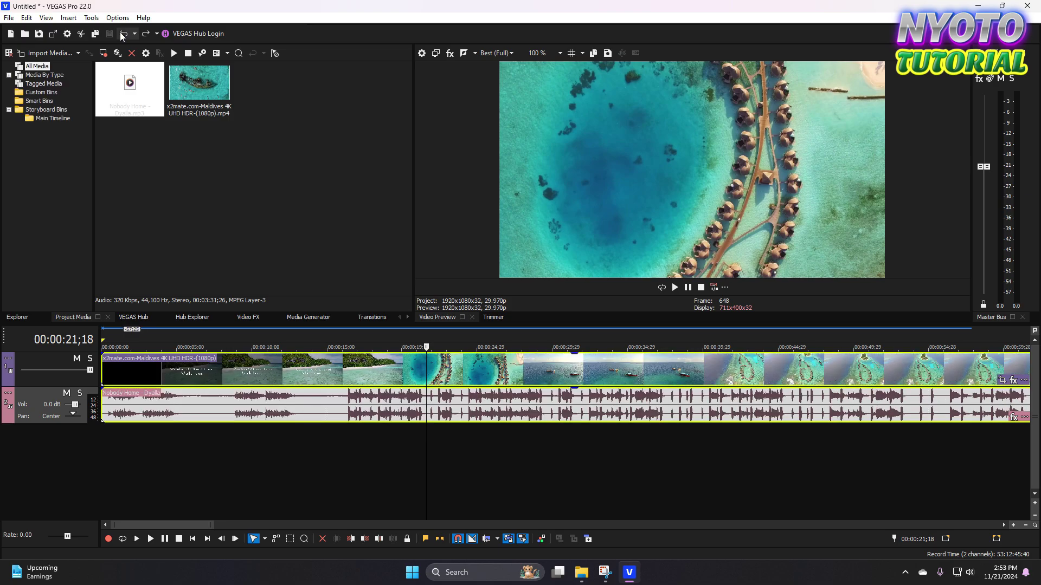
Trim the start of the Maldives video event at 00:00:15;16, leaving the music event untrimmed.
{"action": "right_click", "coordinate": [429, 373]}
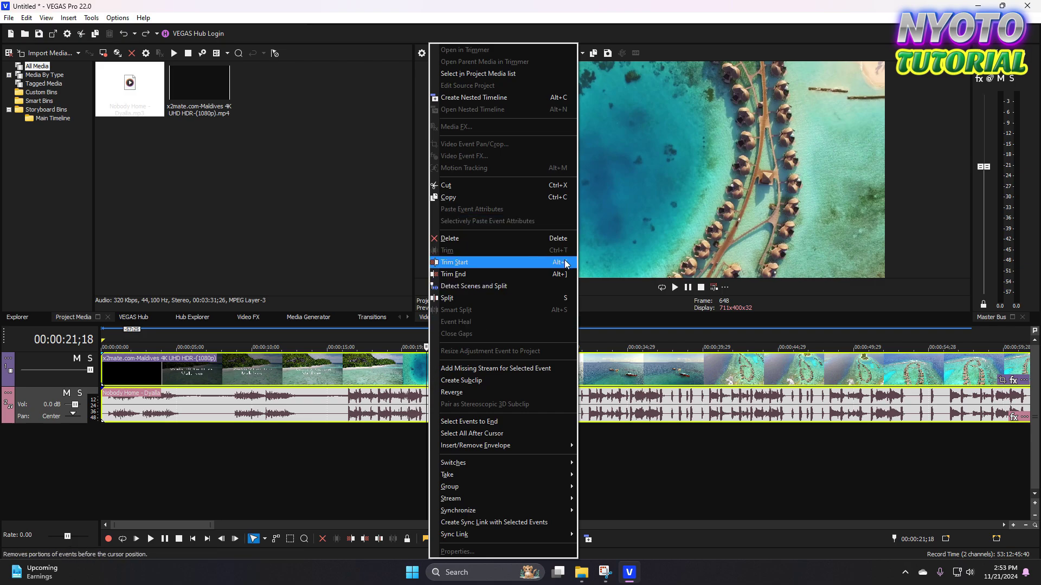
{"action": "left_click", "coordinate": [416, 373]}
{"action": "left_click", "coordinate": [407, 372]}
{"action": "left_click", "coordinate": [334, 366]}
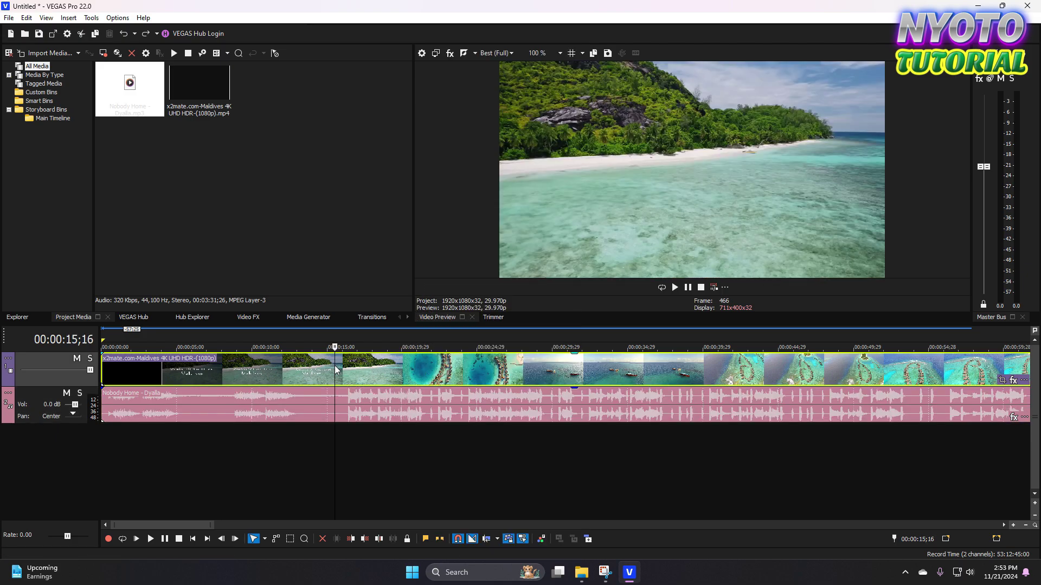
{"action": "right_click", "coordinate": [349, 370]}
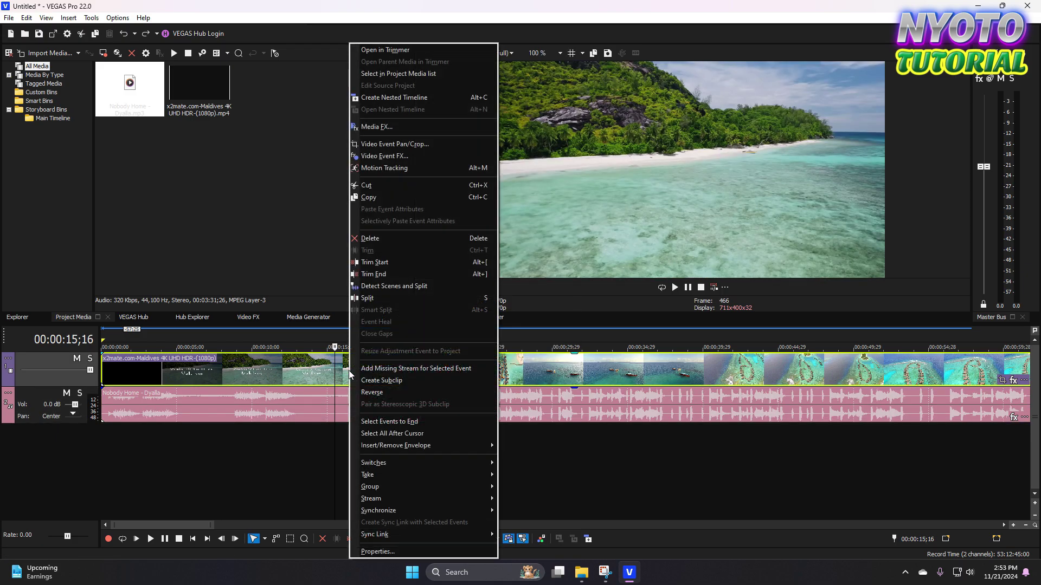
{"action": "left_click", "coordinate": [396, 262]}
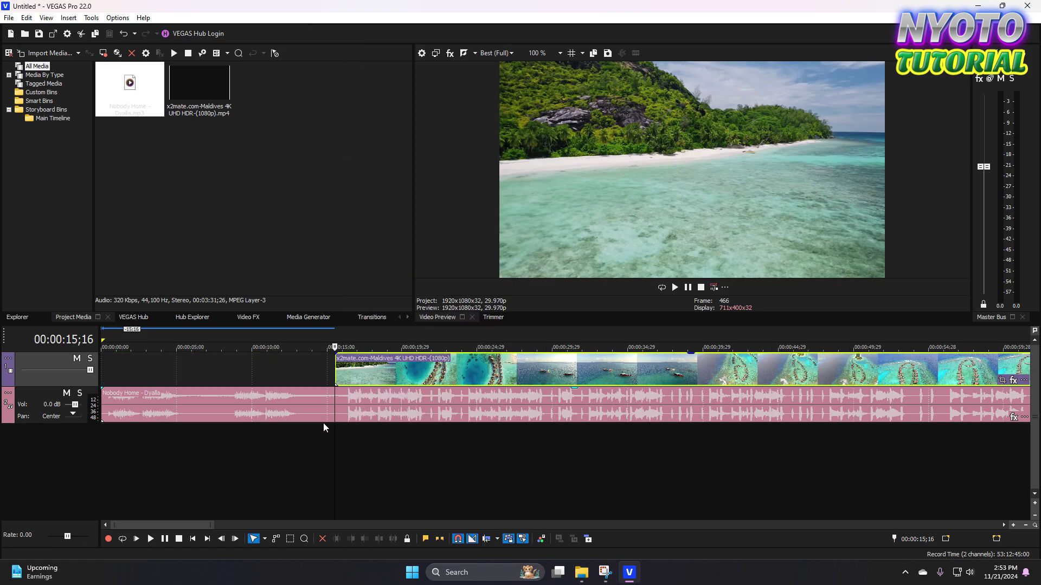
Move the music event so that it starts together with the trimmed video event at 00:00:15;16.
{"action": "scroll", "coordinate": [311, 404], "scroll_direction": "down", "scroll_amount": 3}
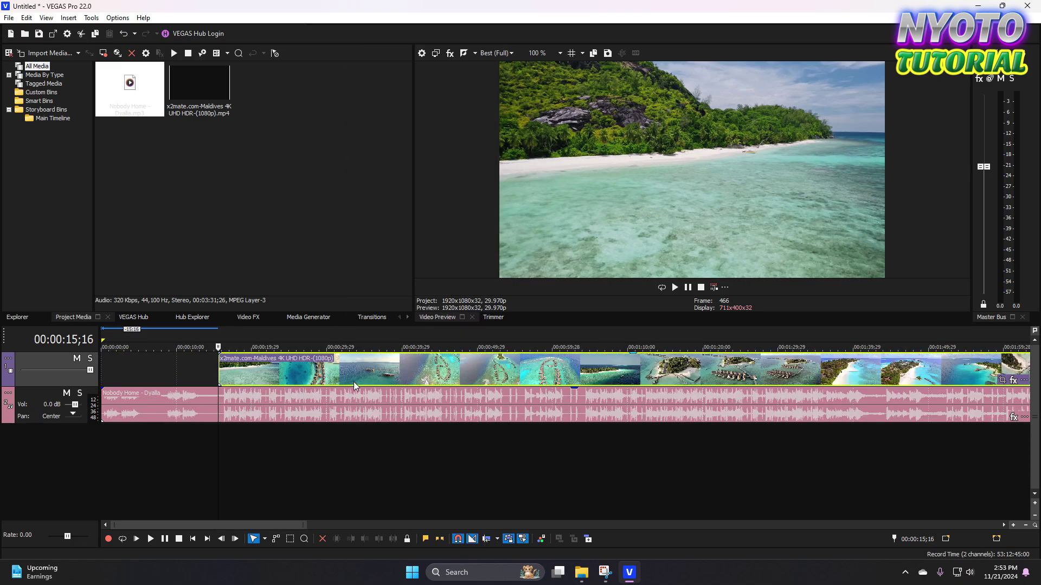
{"action": "scroll", "coordinate": [252, 401], "scroll_direction": "down", "scroll_amount": 3}
{"action": "left_click_drag", "start_coordinate": [210, 405], "coordinate": [269, 405]}
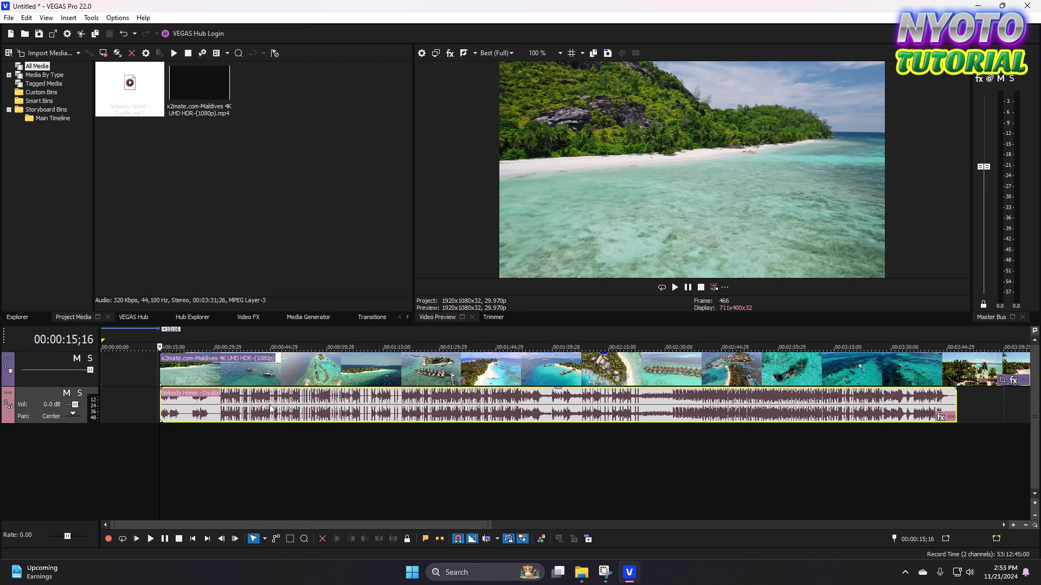
{"action": "scroll", "coordinate": [269, 404], "scroll_direction": "up", "scroll_amount": 6}
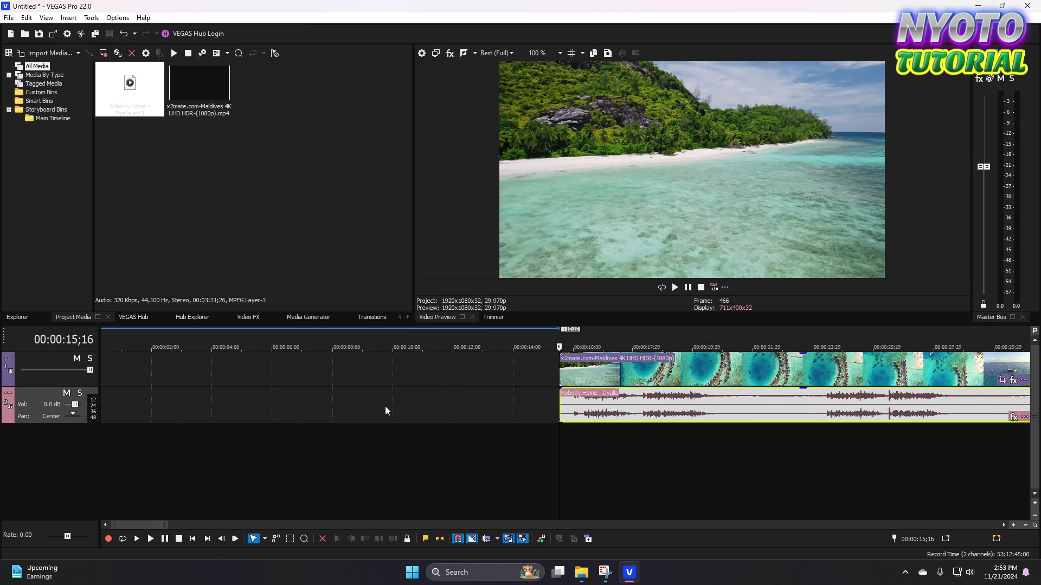
{"action": "scroll", "coordinate": [385, 405], "scroll_direction": "down", "scroll_amount": 3}
{"action": "scroll", "coordinate": [385, 405], "scroll_direction": "up", "scroll_amount": 3}
{"action": "scroll", "coordinate": [385, 405], "scroll_direction": "down", "scroll_amount": 2}
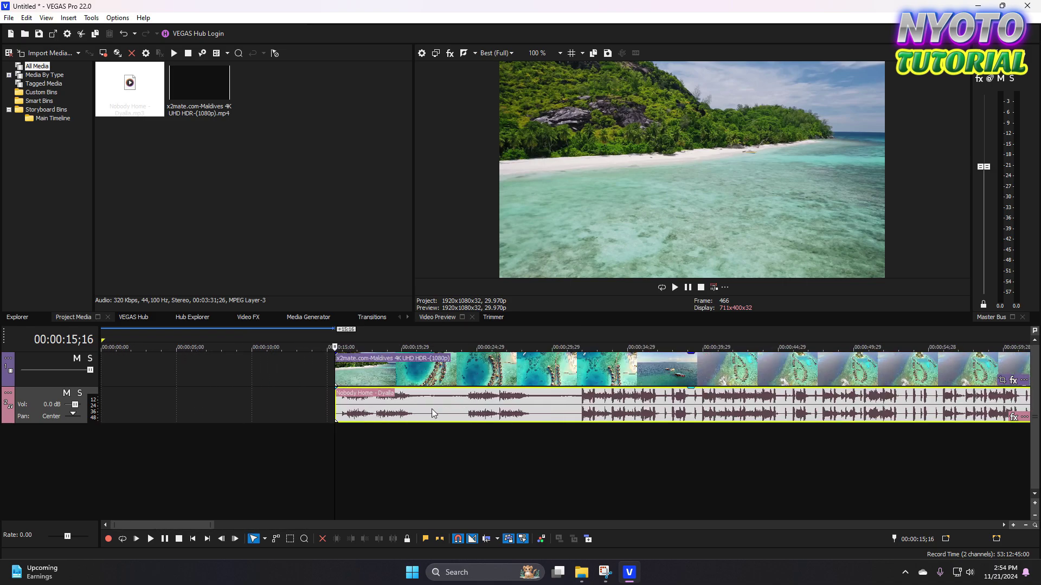
{"action": "scroll", "coordinate": [447, 413], "scroll_direction": "up", "scroll_amount": 2}
Preview playback of the aligned video and music from the beginning of the clips, then stop it.
{"action": "left_click", "coordinate": [408, 427]}
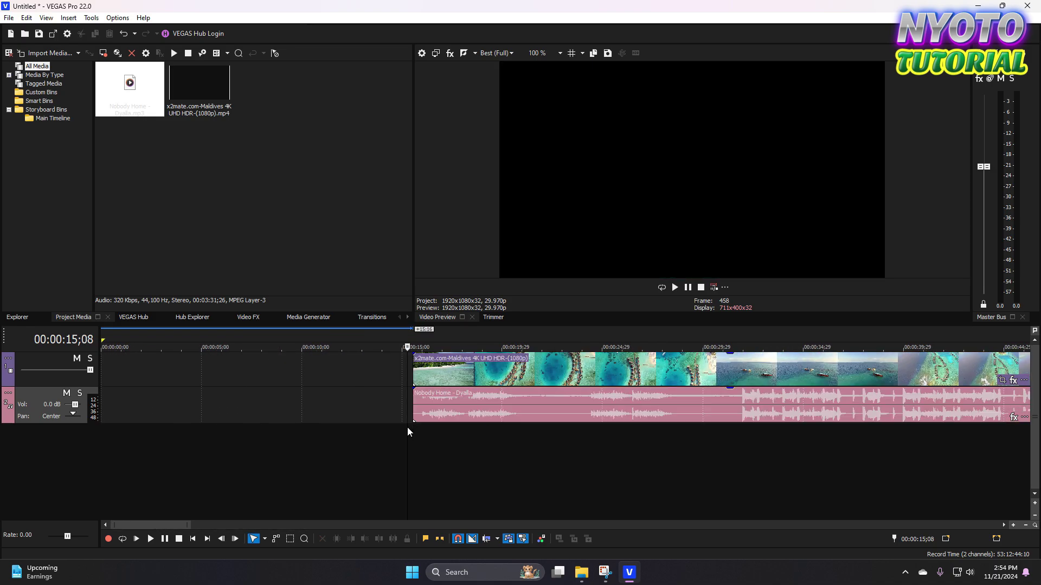
{"action": "scroll", "coordinate": [408, 427], "scroll_direction": "up", "scroll_amount": 2}
{"action": "key", "text": "space"}
{"action": "scroll", "coordinate": [568, 431], "scroll_direction": "down", "scroll_amount": 6}
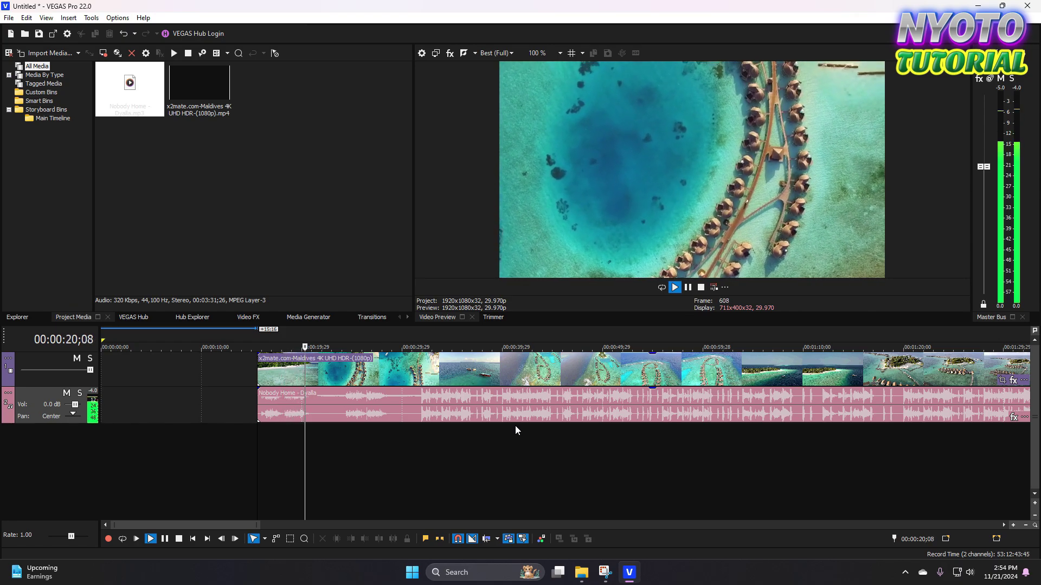
{"action": "key", "text": "space"}
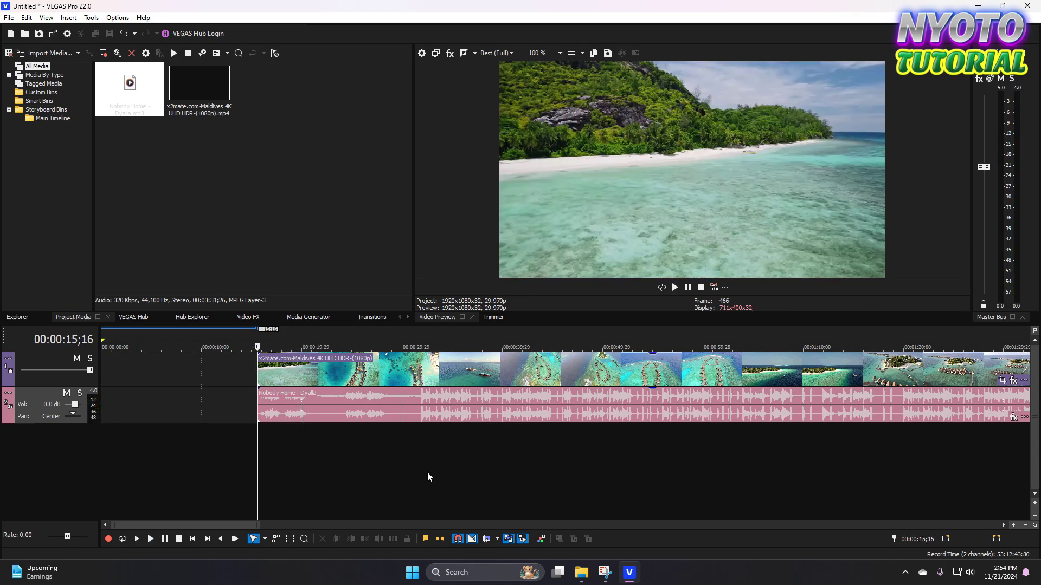
Trim the end of the Maldives video event at 00:00:30;03.
{"action": "right_click", "coordinate": [340, 372]}
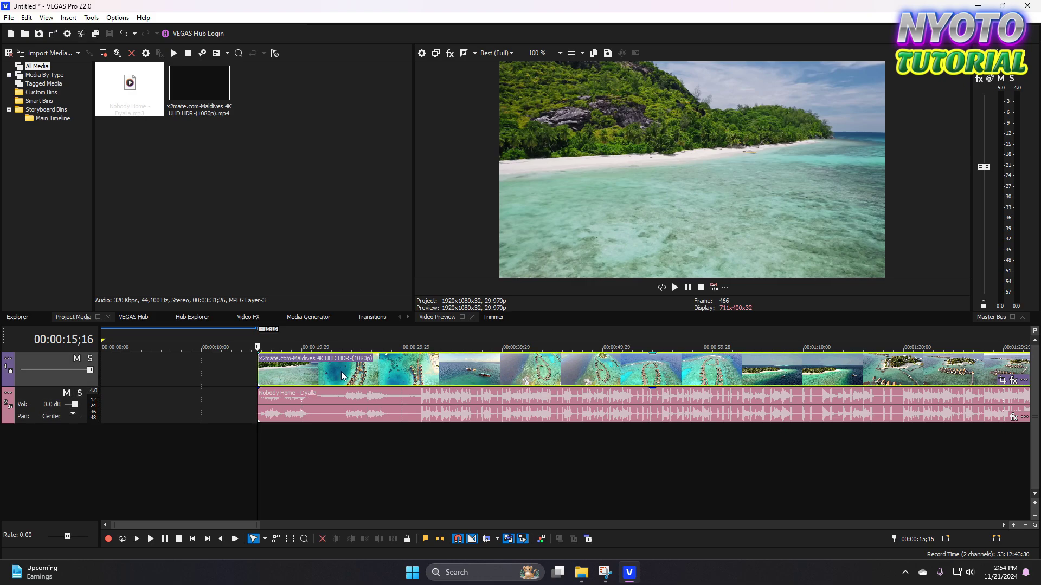
{"action": "left_click", "coordinate": [387, 378]}
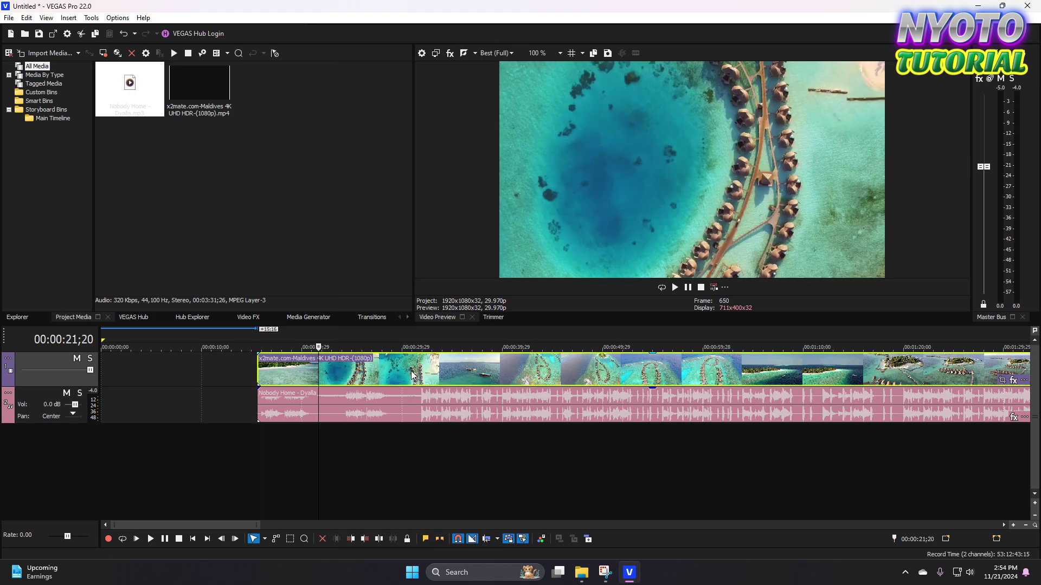
{"action": "left_click", "coordinate": [412, 374]}
{"action": "scroll", "coordinate": [414, 374], "scroll_direction": "up", "scroll_amount": 3}
{"action": "scroll", "coordinate": [489, 394], "scroll_direction": "down", "scroll_amount": 1}
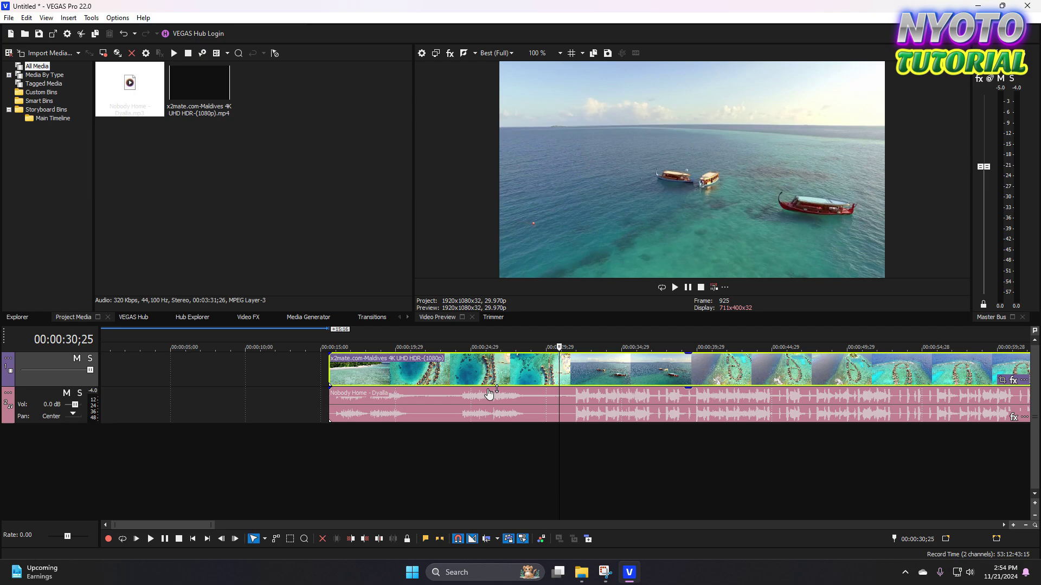
{"action": "left_click", "coordinate": [553, 373]}
{"action": "right_click", "coordinate": [557, 370]}
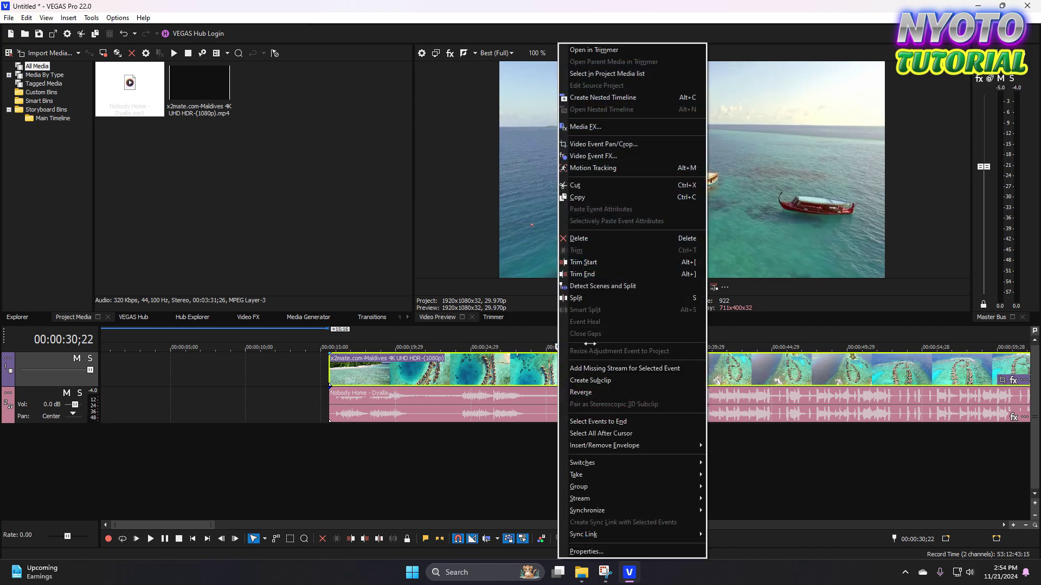
{"action": "left_click", "coordinate": [550, 372]}
{"action": "right_click", "coordinate": [555, 372]}
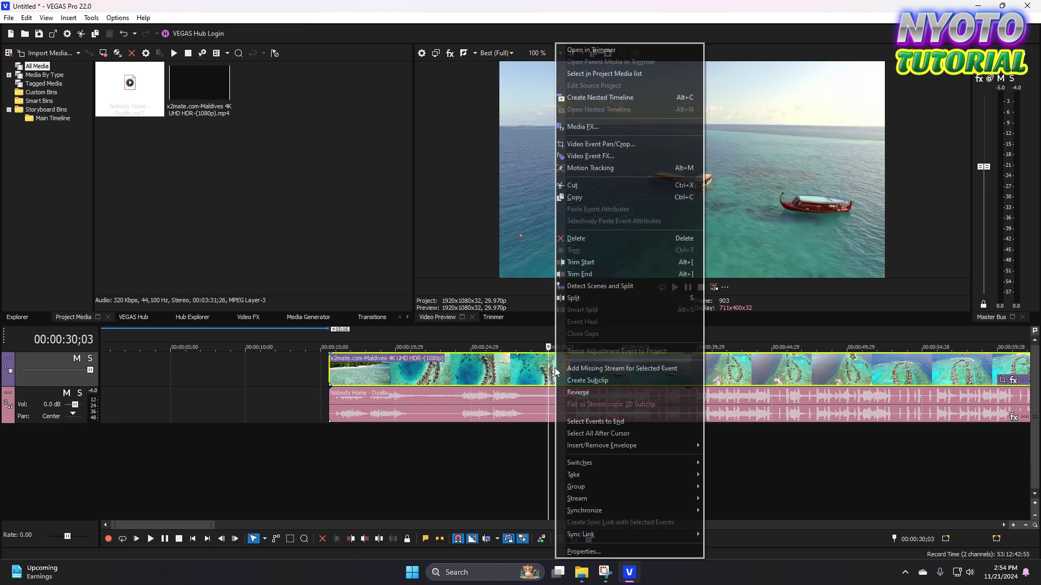
{"action": "left_click", "coordinate": [579, 274]}
Trim the end of the music event at 00:00:30;03 and return the playhead to the clips' start at 00:00:15;16.
{"action": "right_click", "coordinate": [559, 411]}
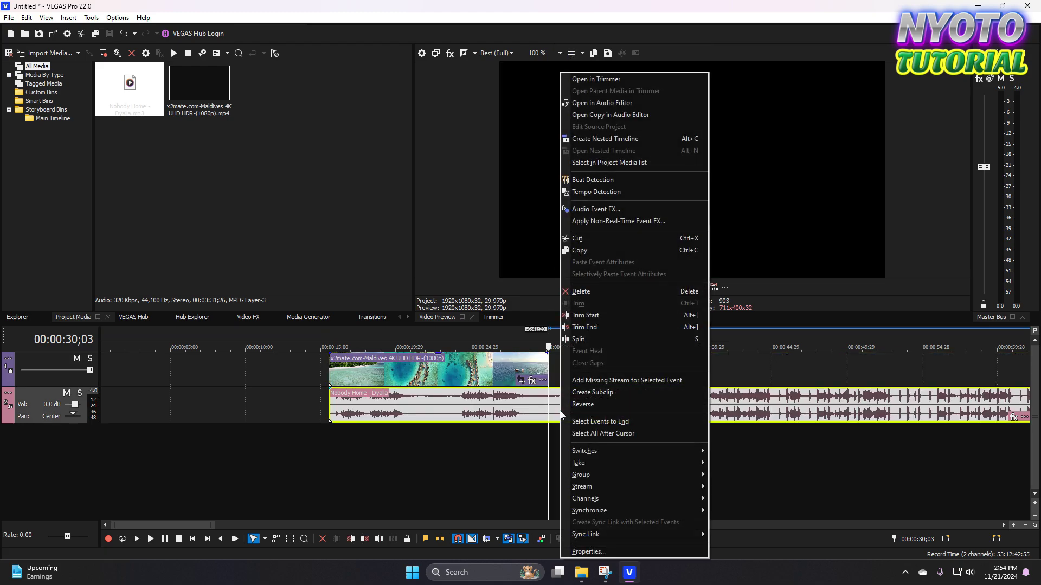
{"action": "left_click", "coordinate": [603, 329]}
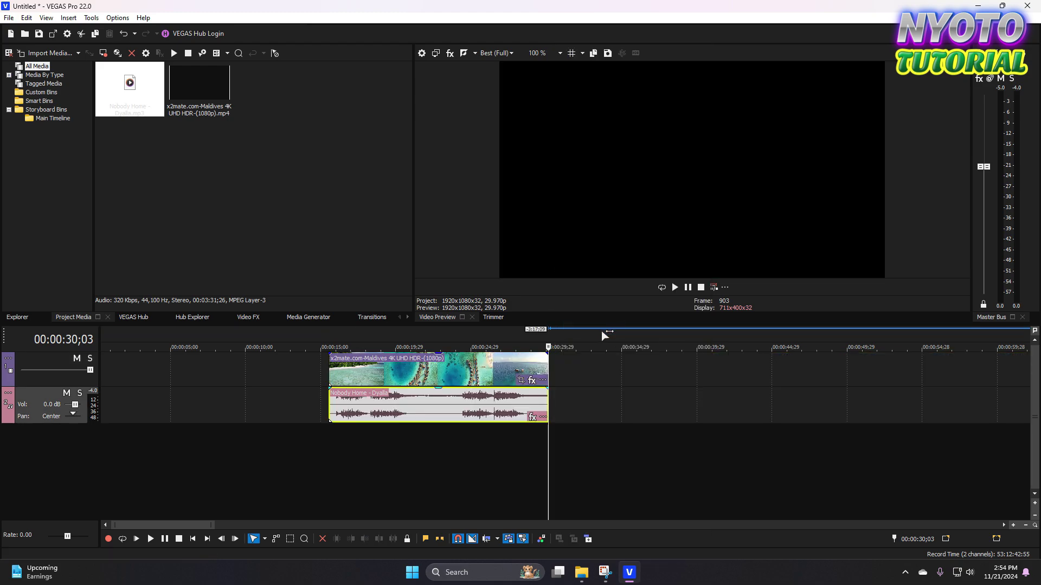
{"action": "left_click", "coordinate": [330, 430]}
{"action": "scroll", "coordinate": [386, 427], "scroll_direction": "down", "scroll_amount": 2}
{"action": "scroll", "coordinate": [429, 418], "scroll_direction": "up", "scroll_amount": 2}
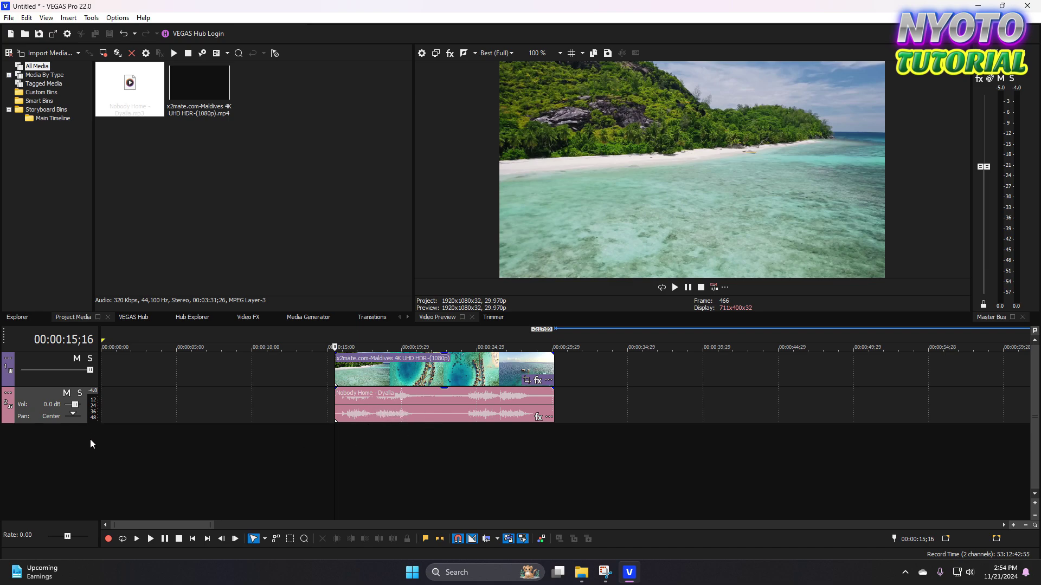
View the options for inserting audio, video and adjustment tracks, then dismiss them without adding a track.
{"action": "right_click", "coordinate": [47, 439]}
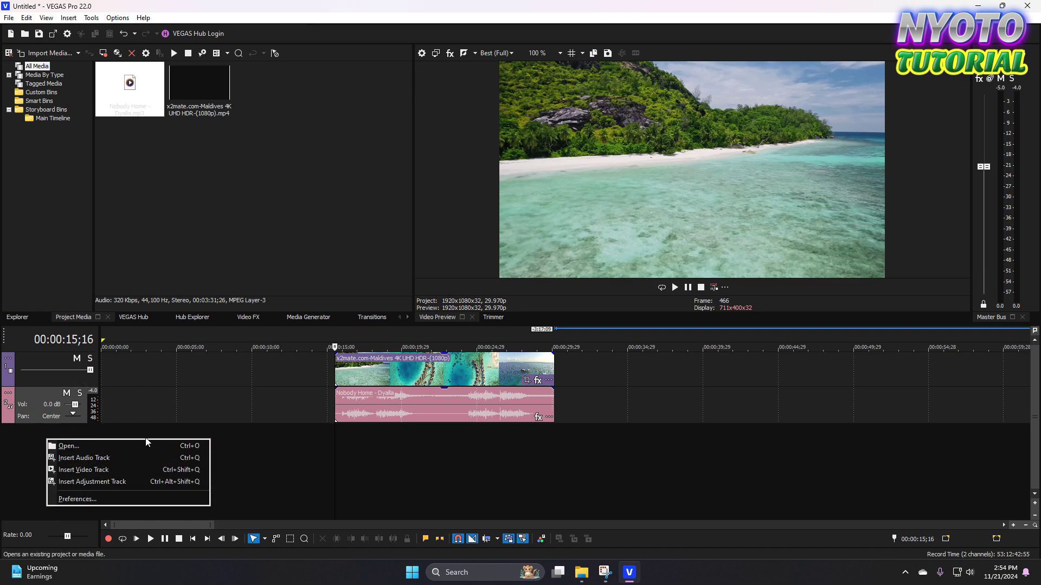
{"action": "left_click", "coordinate": [275, 460]}
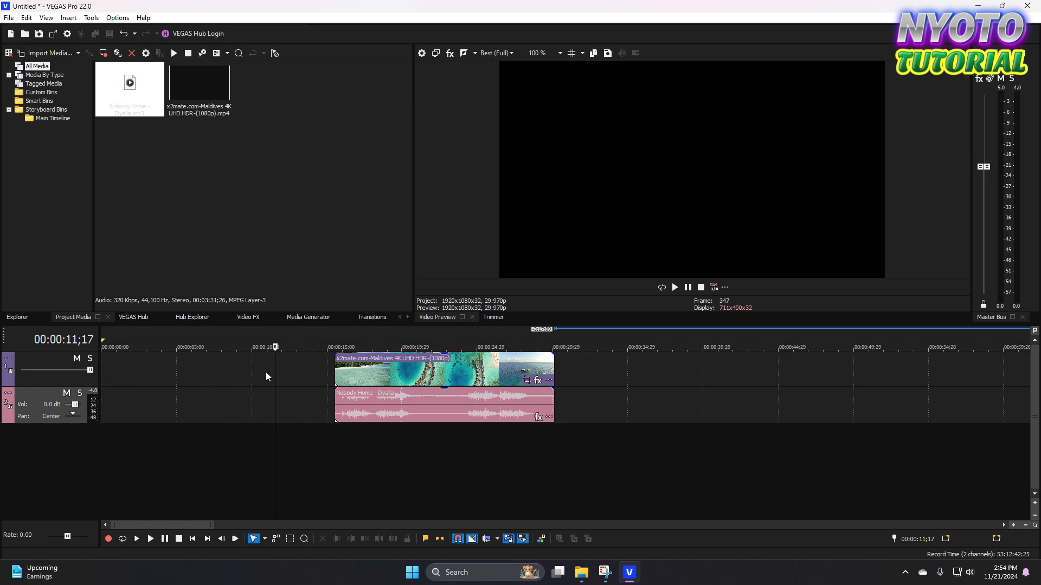
{"action": "left_click", "coordinate": [393, 448]}
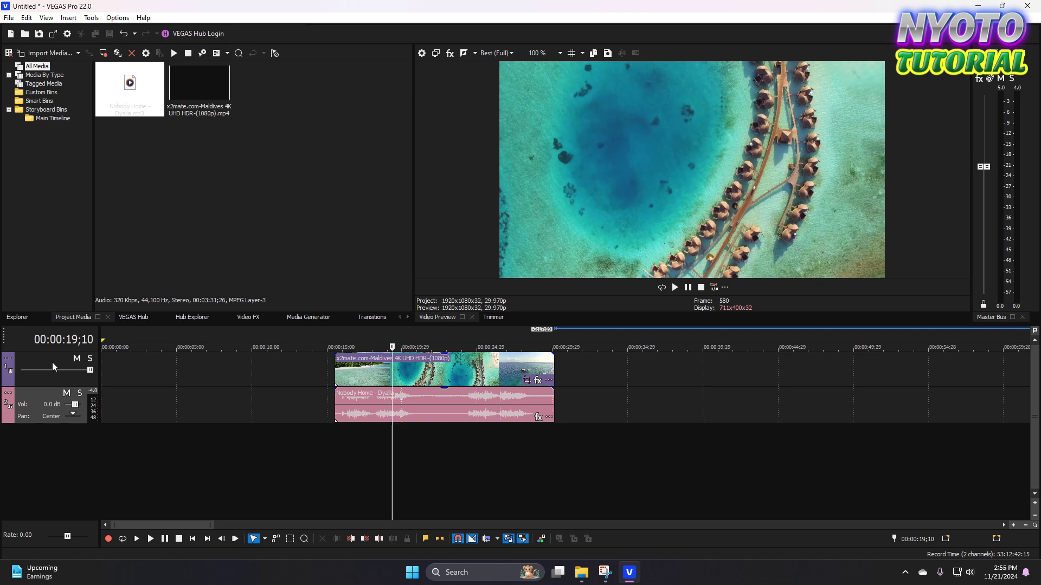
{"action": "left_click", "coordinate": [350, 370]}
{"action": "left_click", "coordinate": [352, 415]}
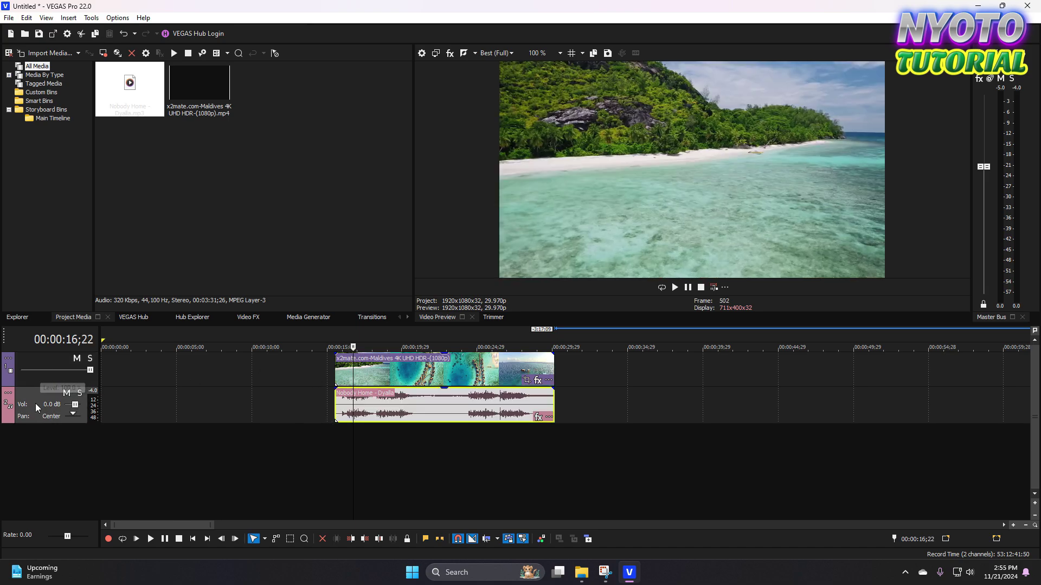
{"action": "mouse_move", "coordinate": [46, 378]}
{"action": "right_click", "coordinate": [48, 366]}
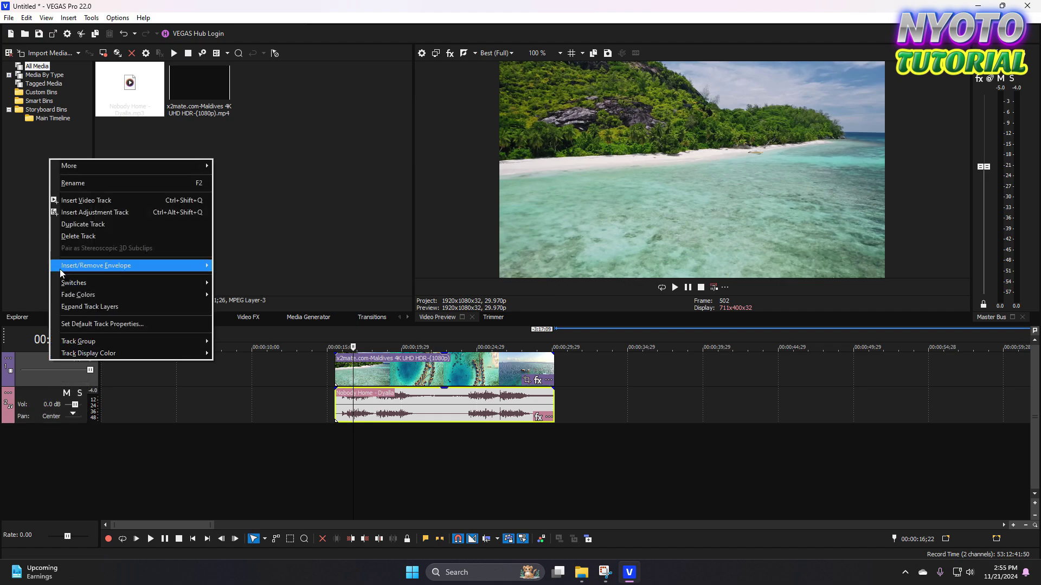
{"action": "left_click", "coordinate": [27, 459]}
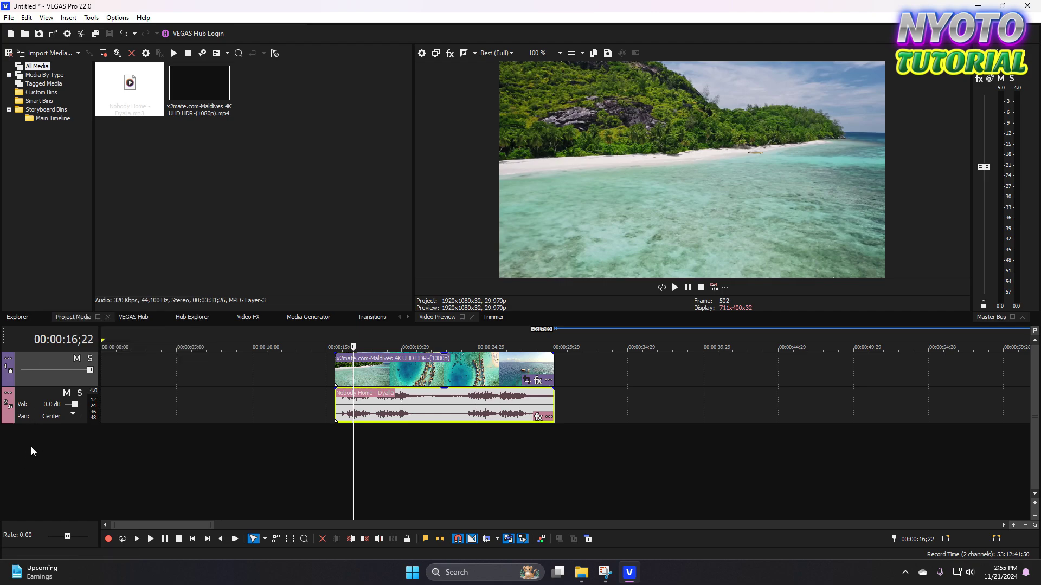
Insert an empty audio track below the music track, then undo the insertion.
{"action": "right_click", "coordinate": [38, 448]}
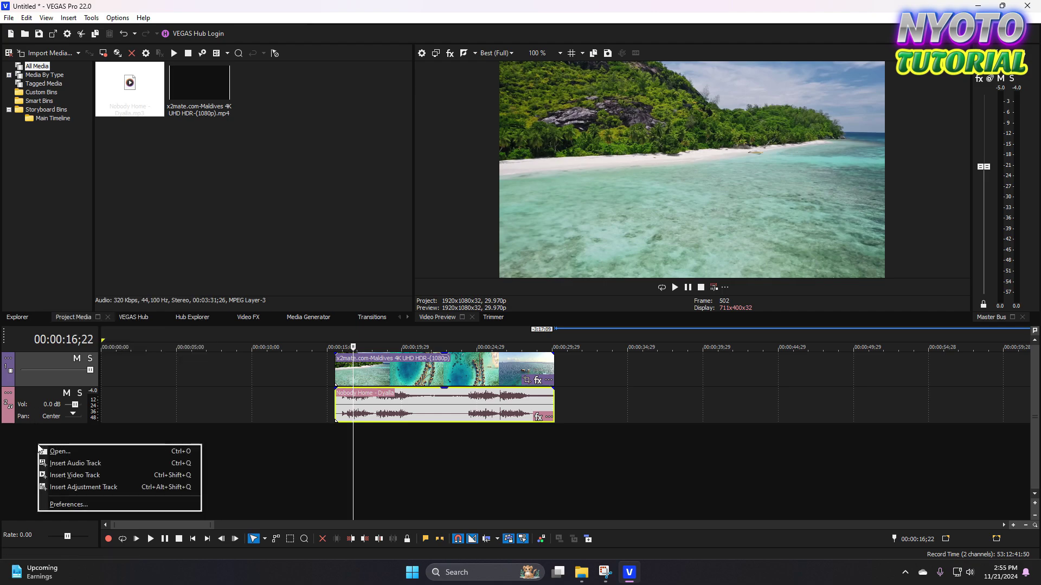
{"action": "left_click", "coordinate": [82, 464]}
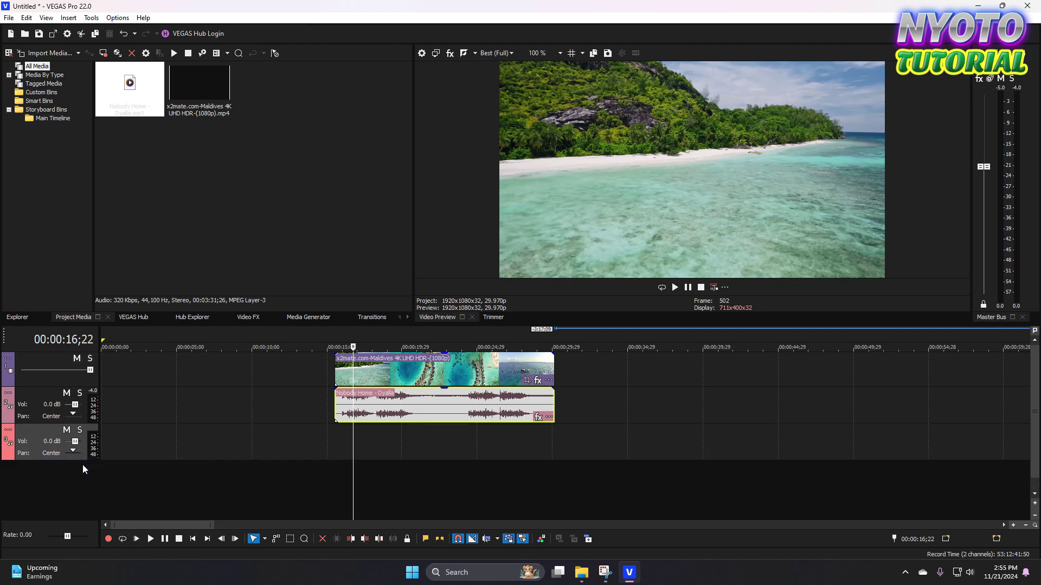
{"action": "left_click", "coordinate": [341, 437]}
{"action": "left_click", "coordinate": [338, 437]}
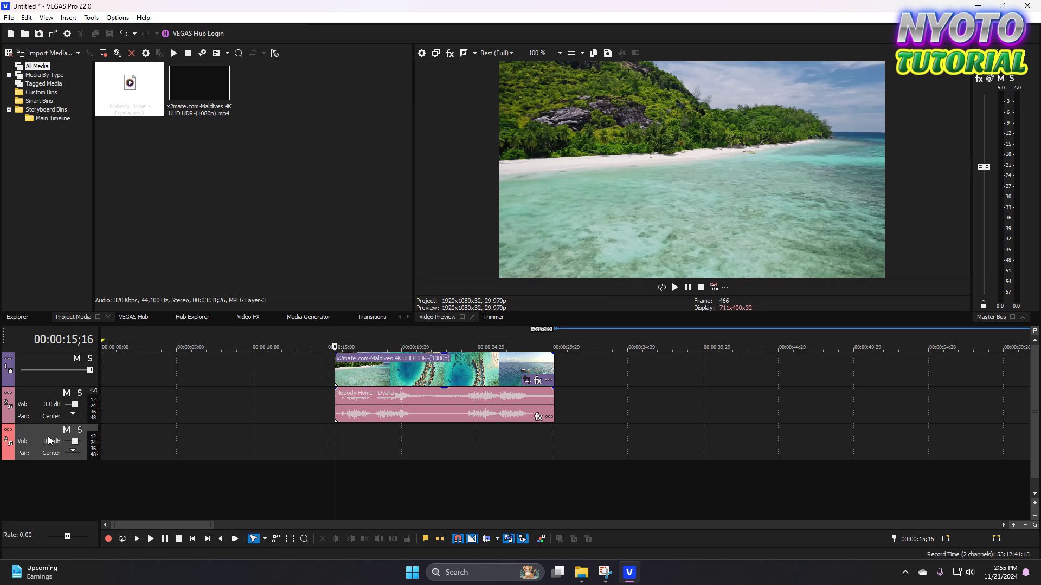
{"action": "left_click", "coordinate": [124, 34]}
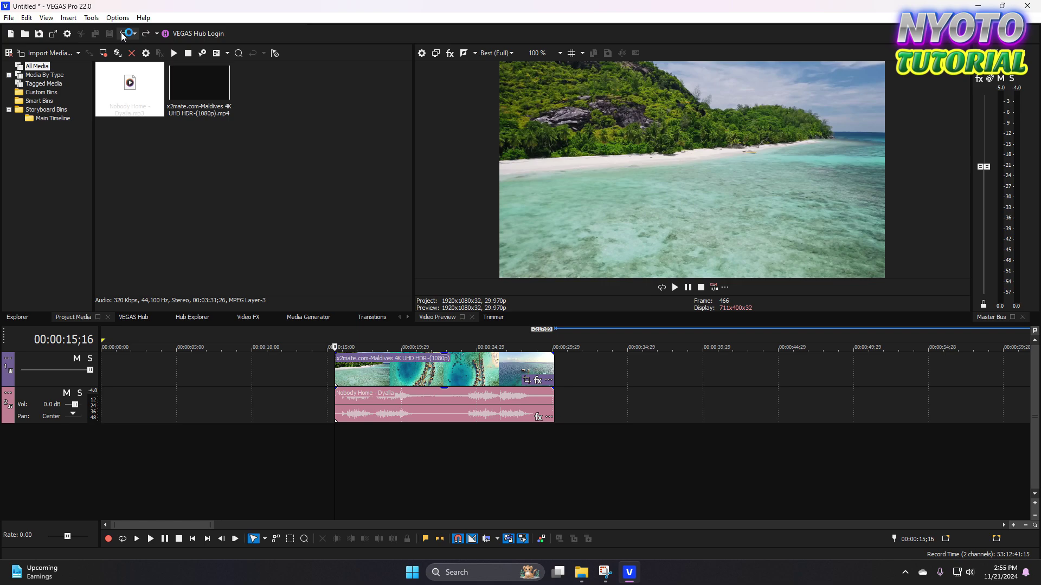
Insert an empty video track above the Maldives video track and place the playhead at the clips' start.
{"action": "right_click", "coordinate": [46, 447]}
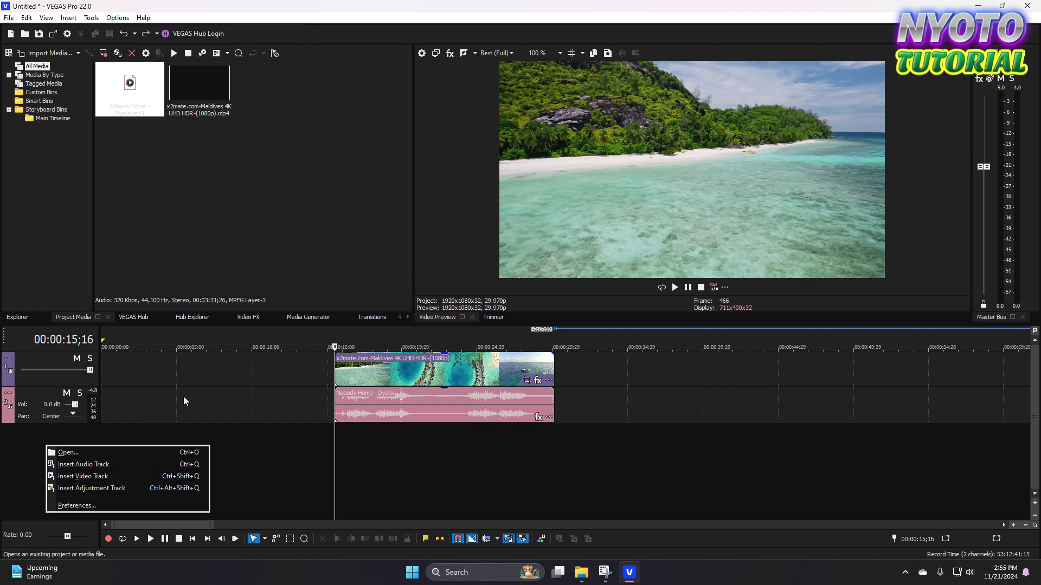
{"action": "left_click", "coordinate": [70, 477]}
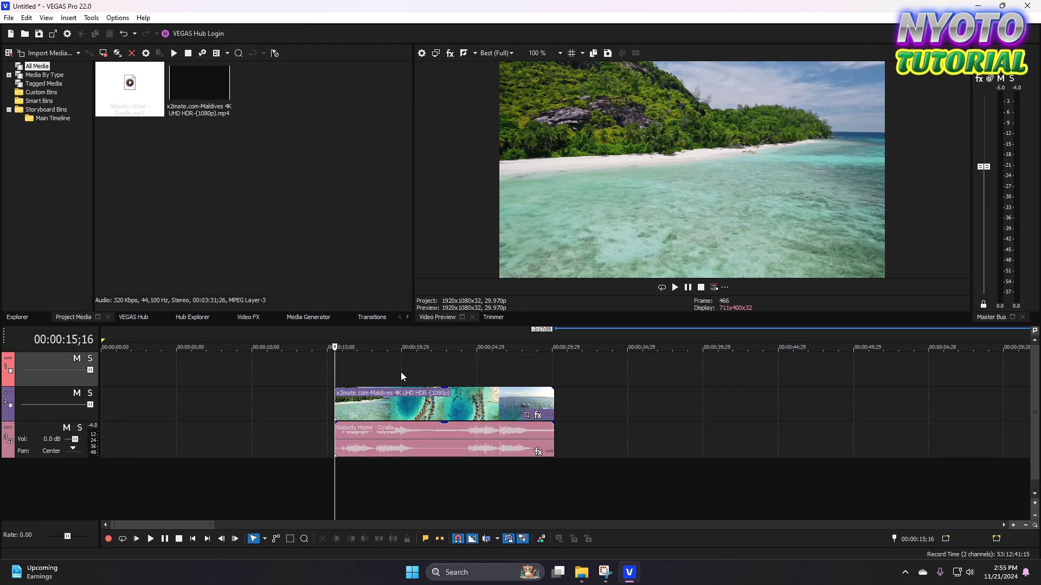
{"action": "left_click", "coordinate": [401, 371]}
{"action": "left_click", "coordinate": [335, 365]}
{"action": "left_click", "coordinate": [369, 367]}
{"action": "left_click", "coordinate": [335, 366]}
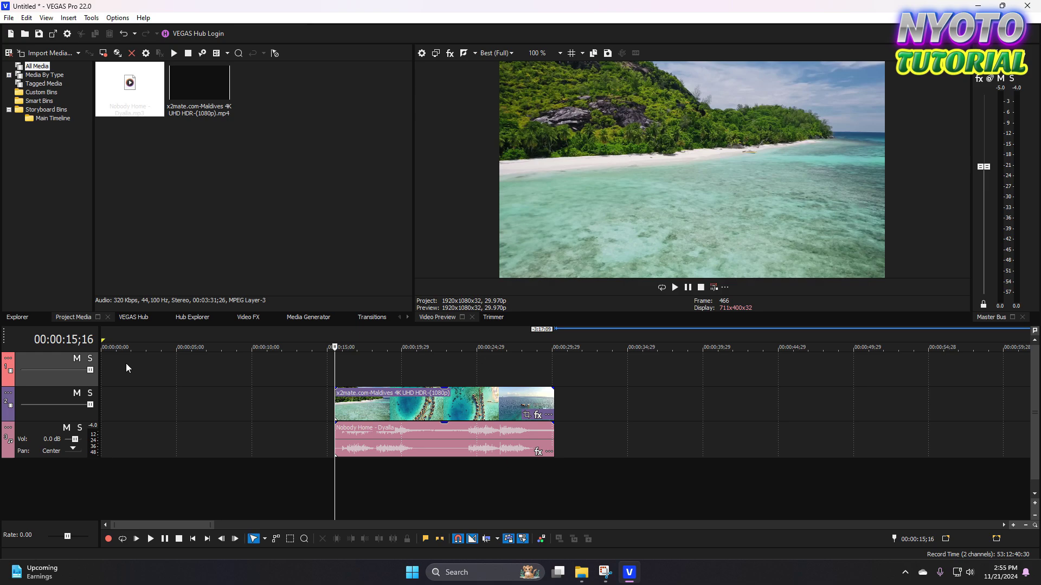
Delete the empty video track above the Maldives video track.
{"action": "right_click", "coordinate": [42, 362]}
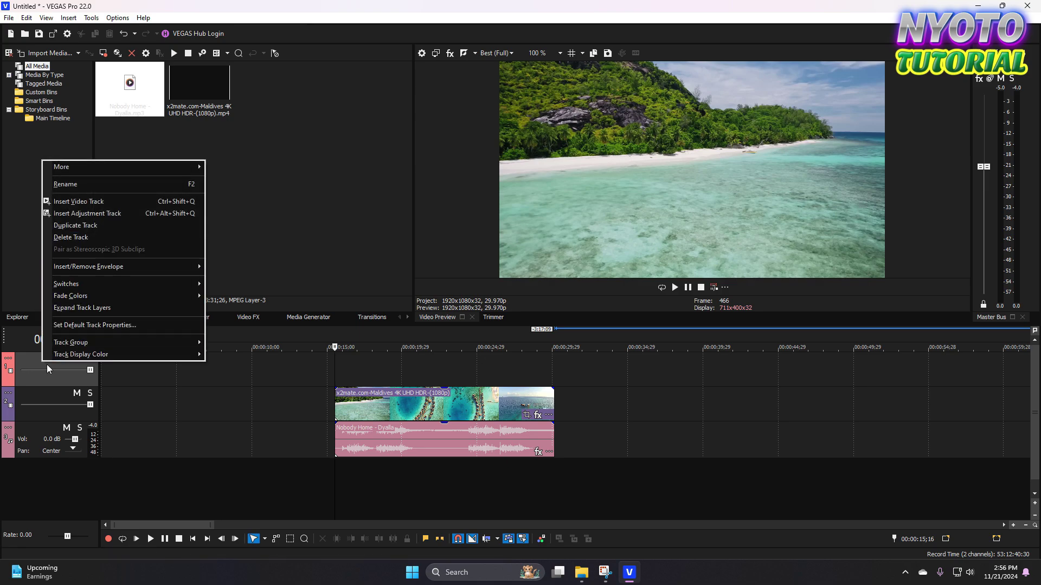
{"action": "left_click", "coordinate": [46, 365]}
{"action": "right_click", "coordinate": [50, 359]}
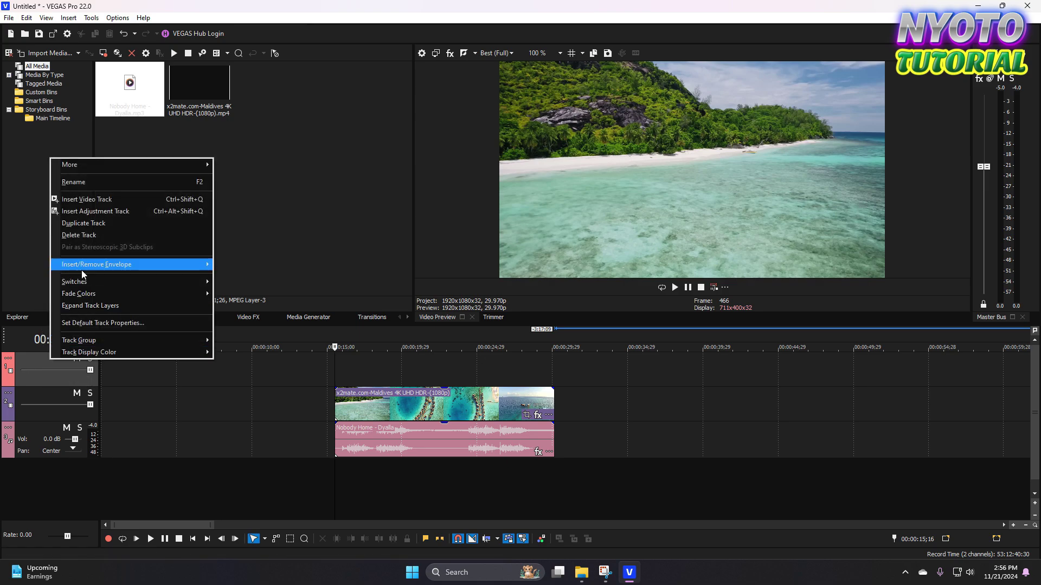
{"action": "left_click", "coordinate": [87, 236]}
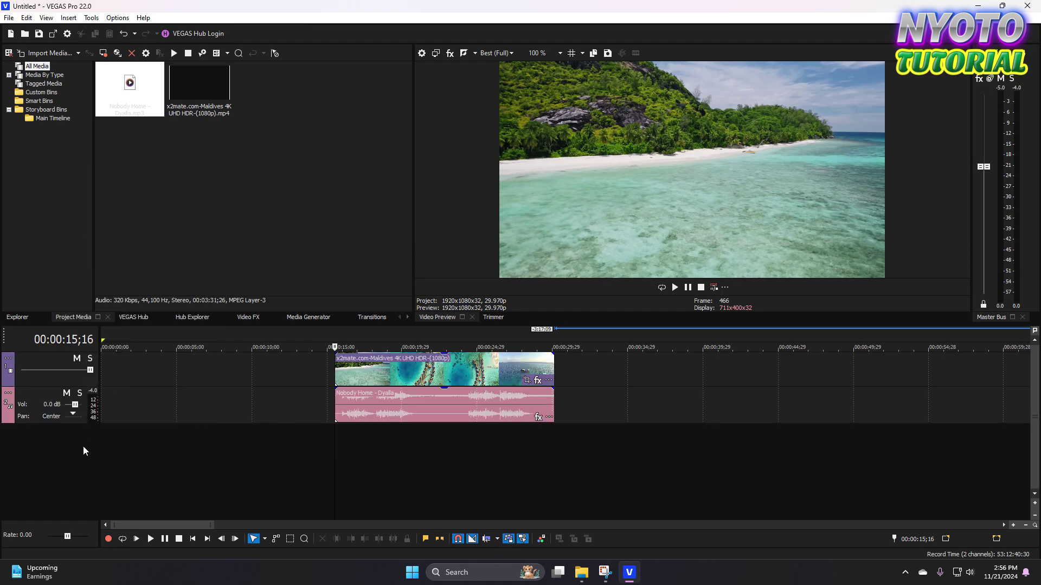
Insert an empty audio track below the music track and place the playhead at 00:00:21;06.
{"action": "right_click", "coordinate": [52, 445]}
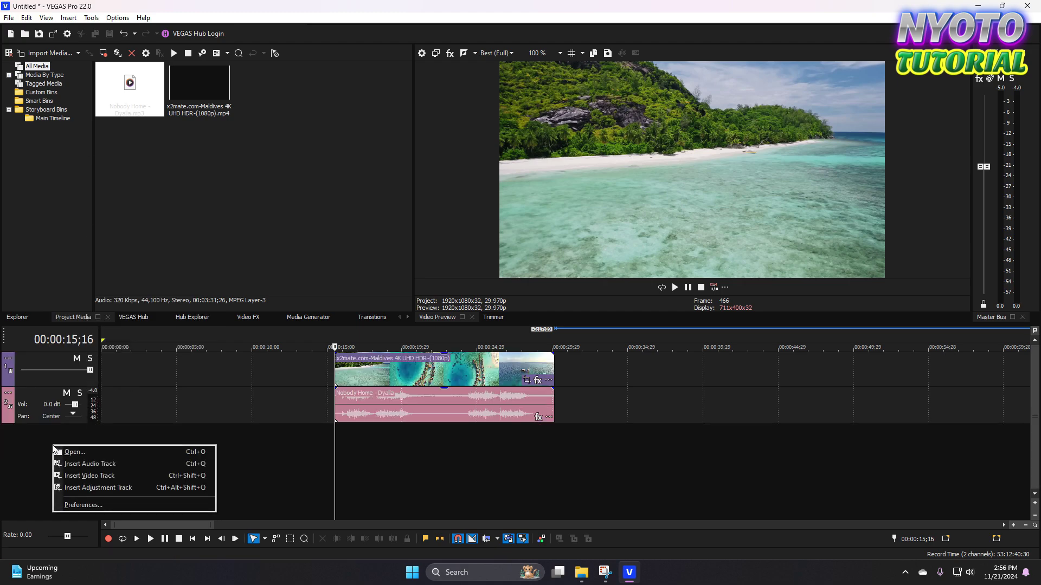
{"action": "left_click", "coordinate": [96, 468]}
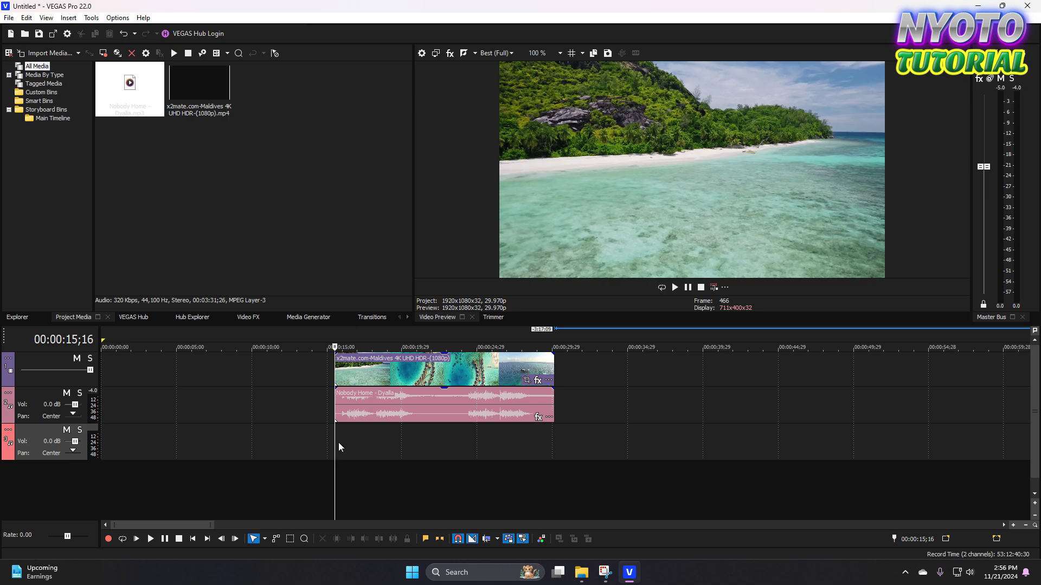
{"action": "left_click", "coordinate": [428, 435]}
{"action": "left_click", "coordinate": [419, 436]}
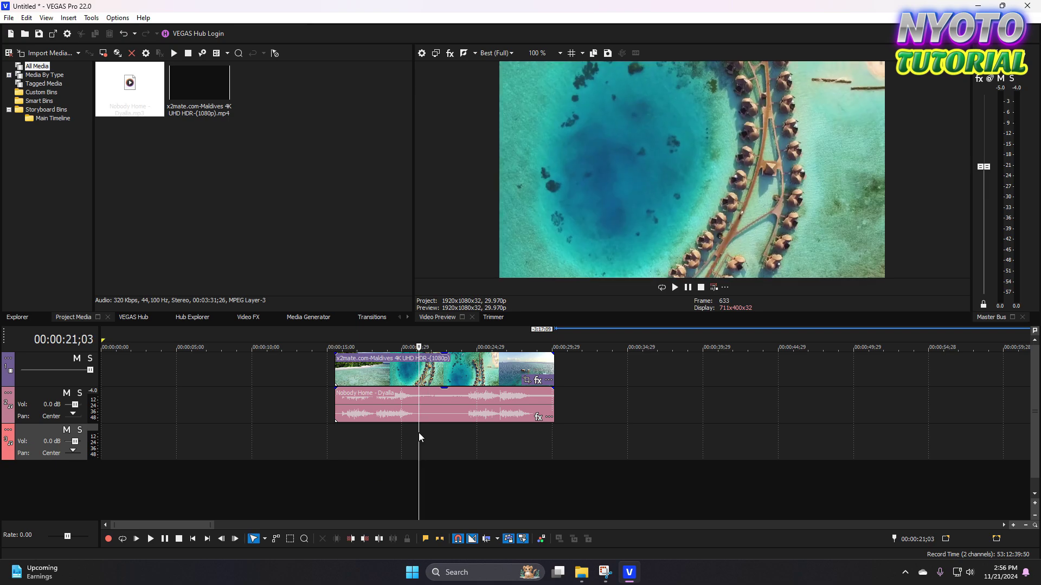
{"action": "left_click", "coordinate": [420, 433]}
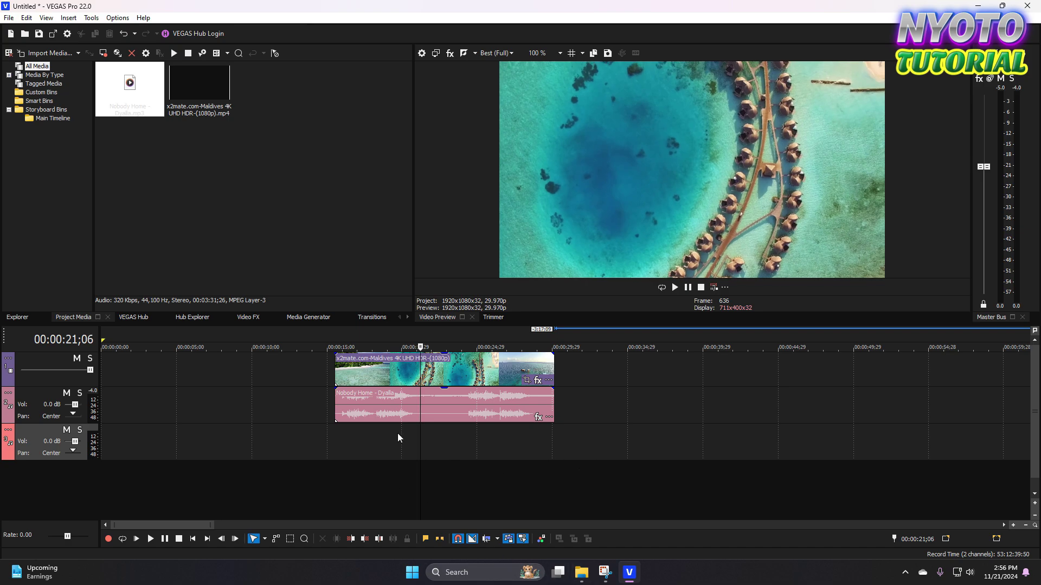
Add the Awwww sound file from the Data (D:) drive to the new audio track, just after 00:00:21;06.
{"action": "left_click", "coordinate": [582, 573]}
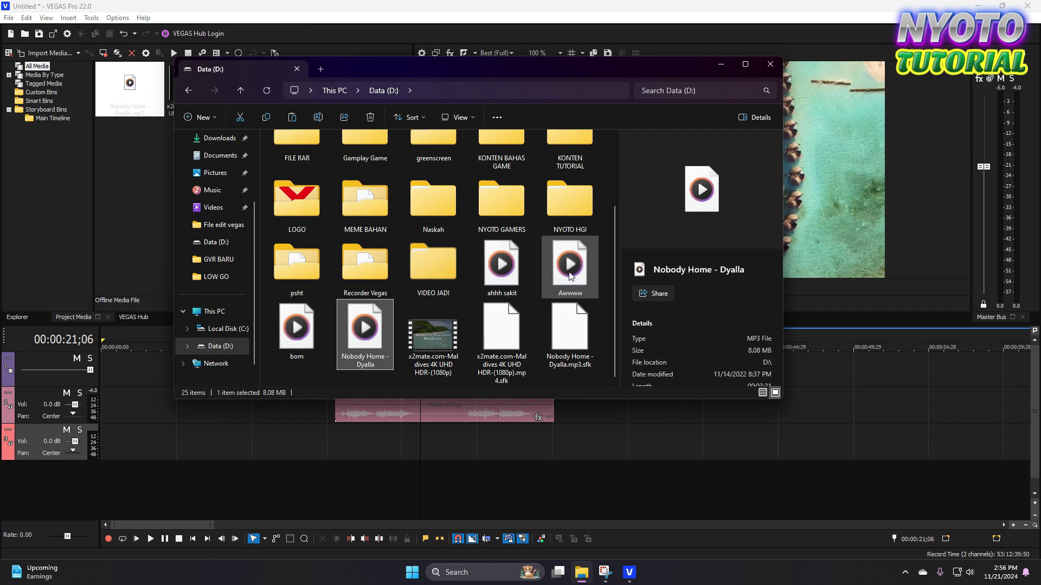
{"action": "left_click_drag", "start_coordinate": [570, 276], "coordinate": [432, 452]}
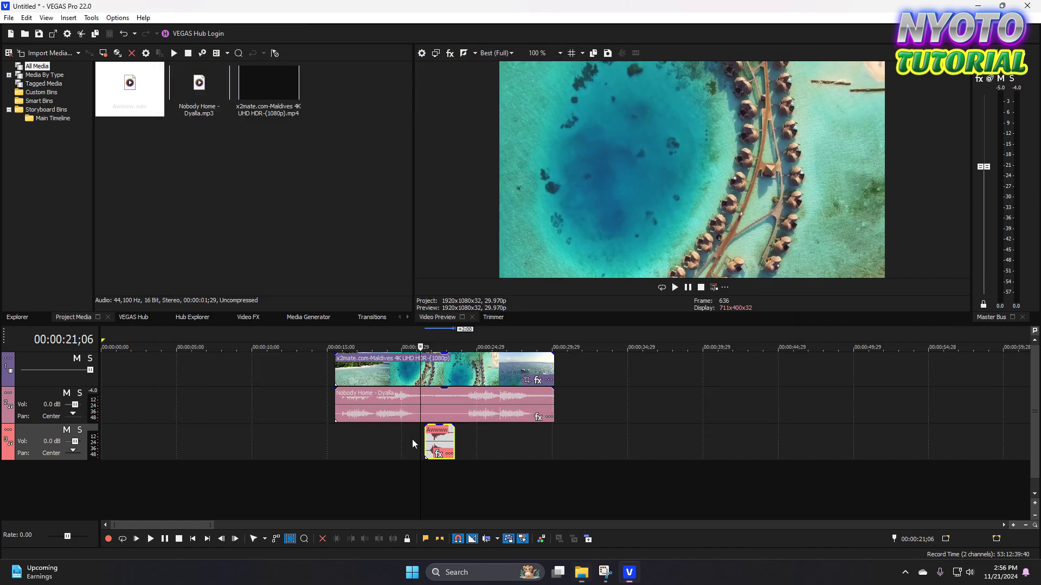
{"action": "scroll", "coordinate": [412, 439], "scroll_direction": "up", "scroll_amount": 5}
{"action": "scroll", "coordinate": [529, 472], "scroll_direction": "down", "scroll_amount": 3}
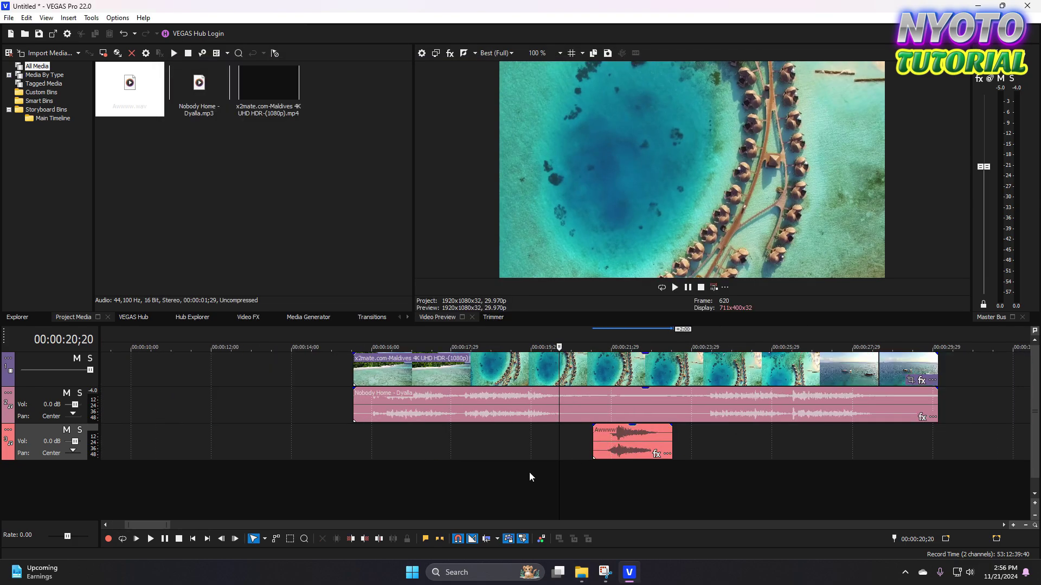
{"action": "scroll", "coordinate": [541, 461], "scroll_direction": "up", "scroll_amount": 3}
{"action": "scroll", "coordinate": [471, 454], "scroll_direction": "down", "scroll_amount": 3}
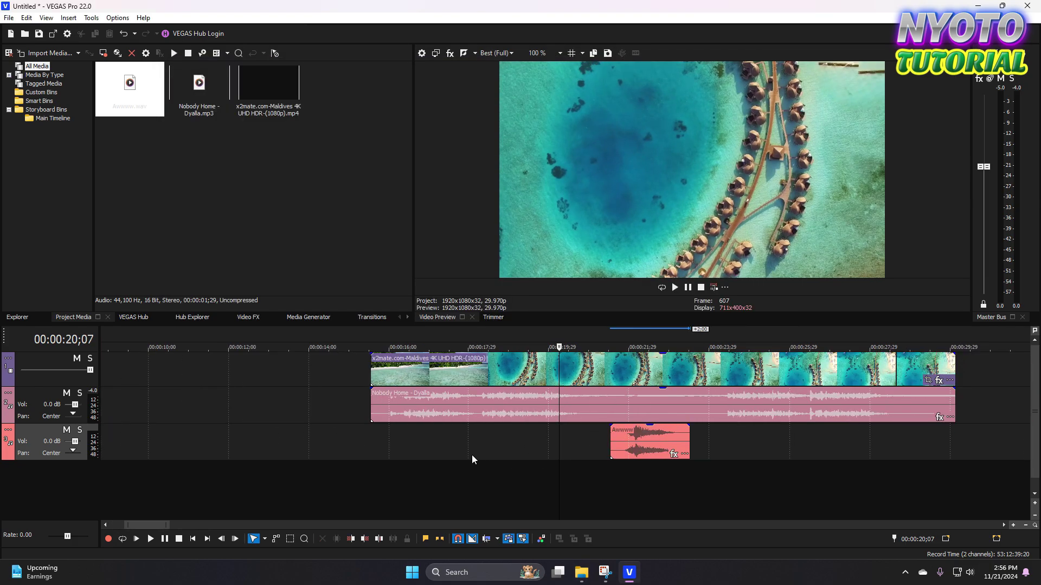
Preview playback of the video, music and Awwww sound from the clips' start at 00:00:15;16, then stop it.
{"action": "left_click", "coordinate": [379, 442]}
{"action": "left_click", "coordinate": [373, 440]}
{"action": "key", "text": "space"}
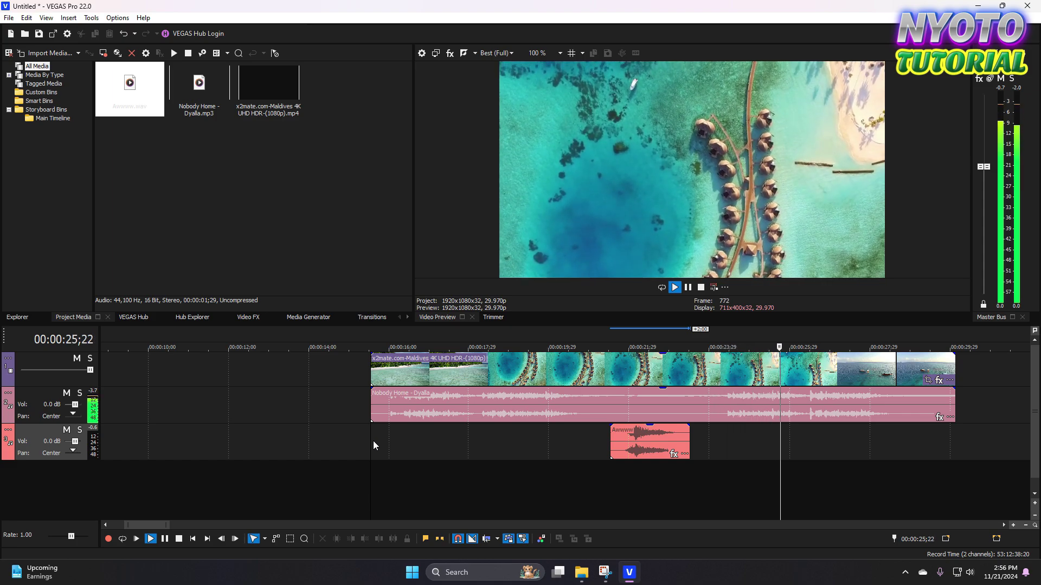
{"action": "key", "text": "space"}
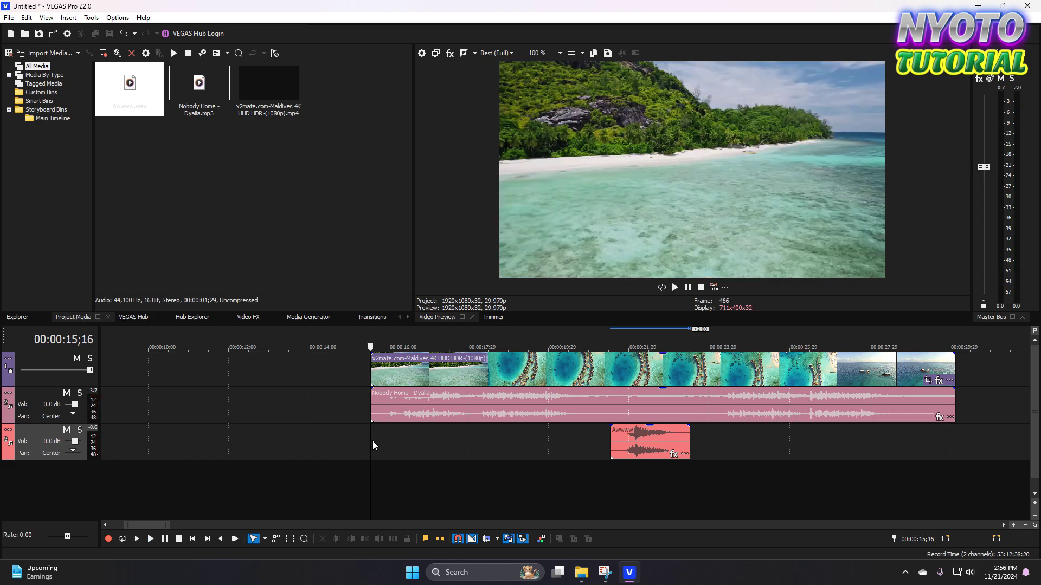
{"action": "left_click", "coordinate": [607, 465]}
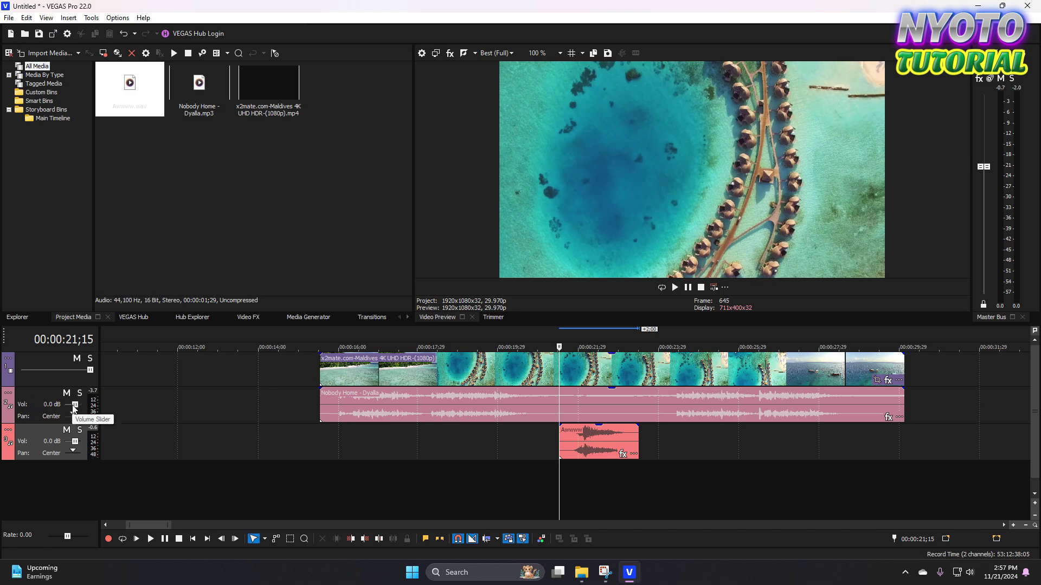
{"action": "left_click", "coordinate": [252, 404]}
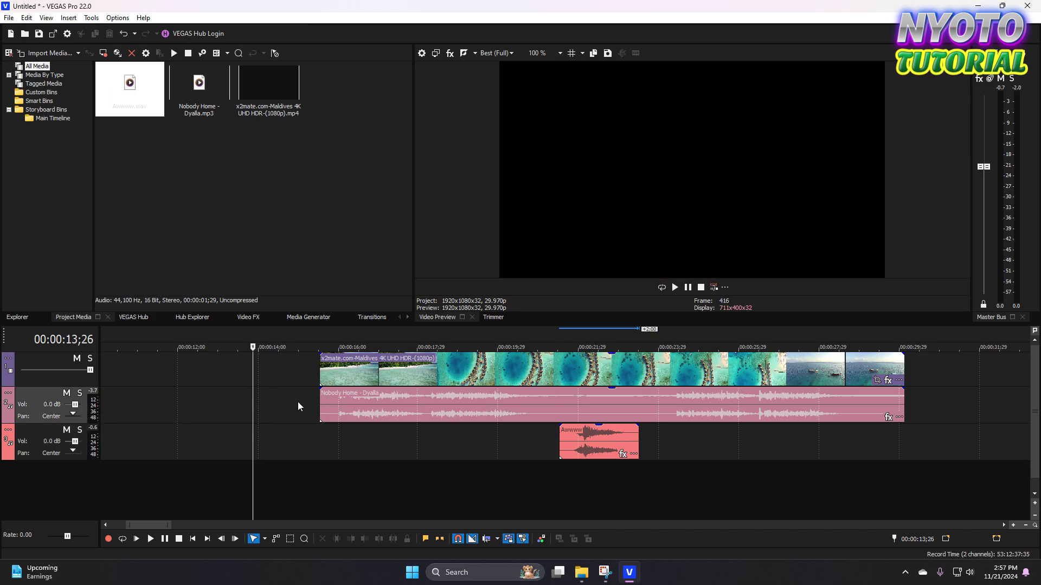
{"action": "scroll", "coordinate": [848, 418], "scroll_direction": "down", "scroll_amount": 10}
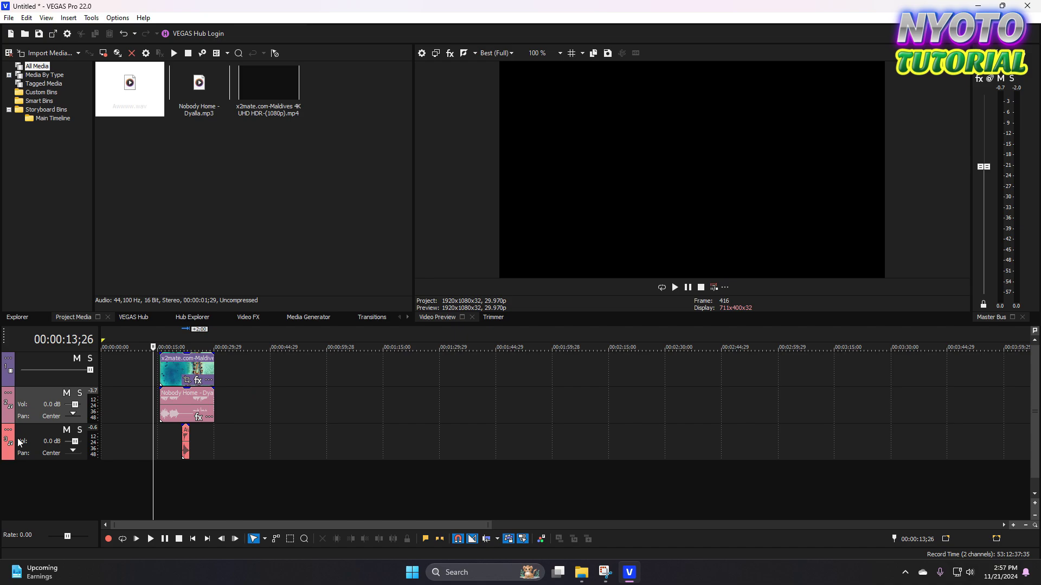
{"action": "scroll", "coordinate": [204, 408], "scroll_direction": "up", "scroll_amount": 5}
{"action": "scroll", "coordinate": [272, 416], "scroll_direction": "up", "scroll_amount": 3}
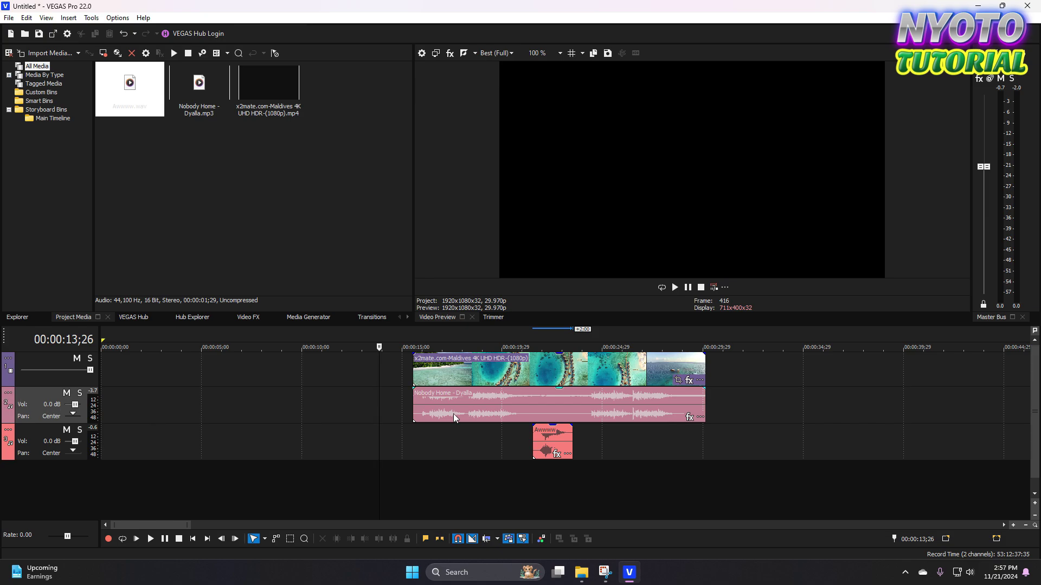
Lower the music track's volume to -0.9 dB.
{"action": "left_click", "coordinate": [40, 441]}
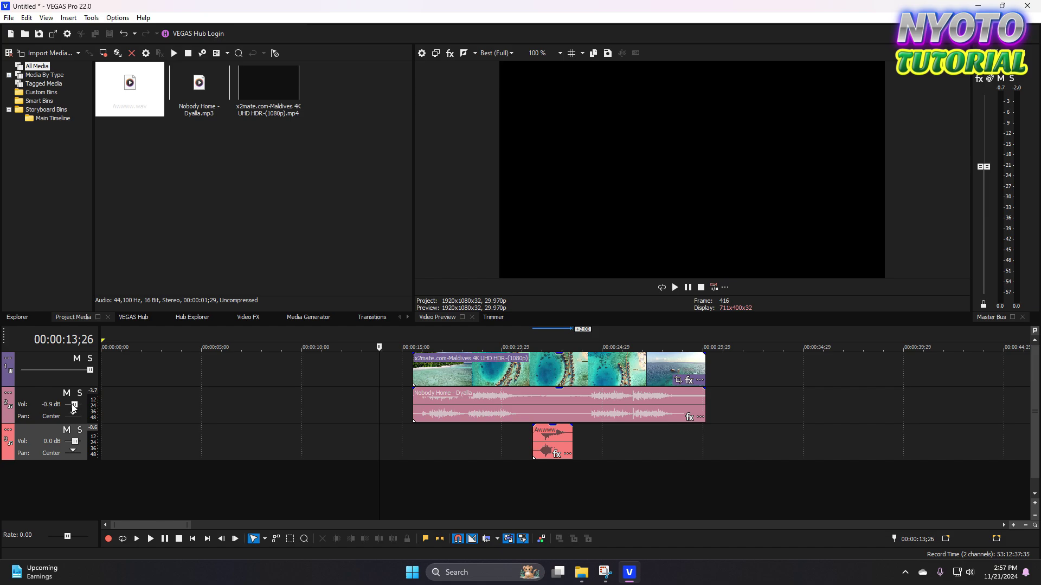
{"action": "left_click_drag", "start_coordinate": [72, 405], "coordinate": [75, 404]}
{"action": "key", "text": "Left"}
{"action": "left_click_drag", "start_coordinate": [76, 405], "coordinate": [75, 411]}
Split the music event at 00:00:18;05 and select its first part with the playhead at 00:00:17;09.
{"action": "left_click", "coordinate": [491, 431]}
{"action": "scroll", "coordinate": [482, 431], "scroll_direction": "up", "scroll_amount": 3}
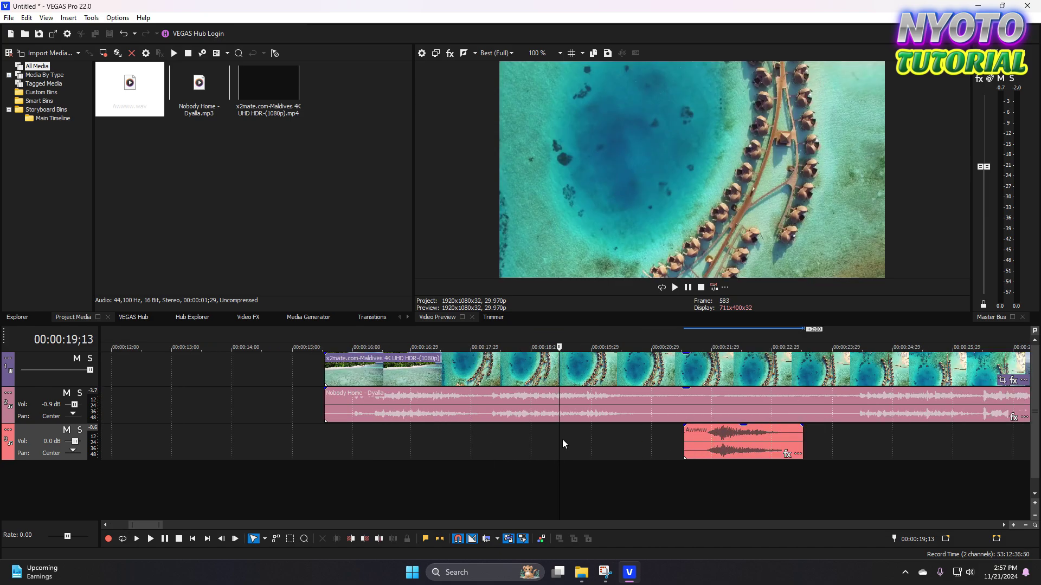
{"action": "scroll", "coordinate": [562, 439], "scroll_direction": "down", "scroll_amount": 3}
{"action": "left_click", "coordinate": [576, 428]}
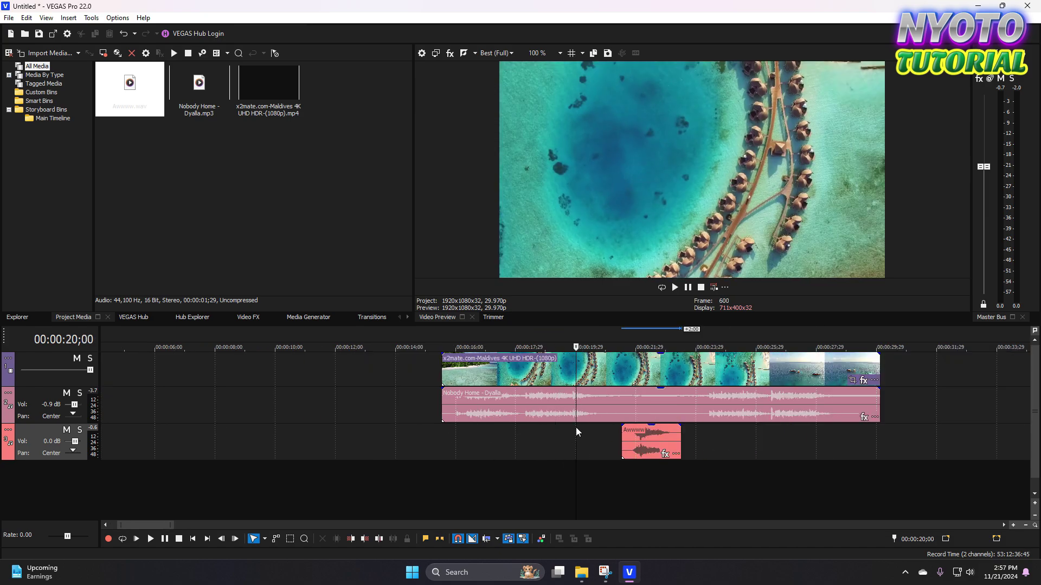
{"action": "scroll", "coordinate": [575, 427], "scroll_direction": "up", "scroll_amount": 3}
{"action": "left_click", "coordinate": [450, 403]}
{"action": "scroll", "coordinate": [488, 408], "scroll_direction": "down", "scroll_amount": 2}
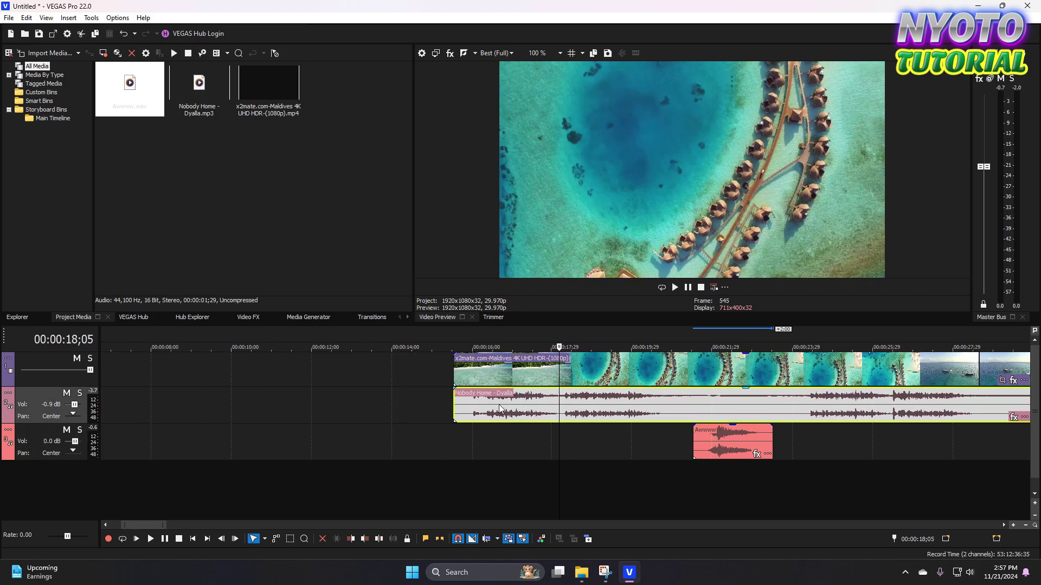
{"action": "right_click", "coordinate": [603, 403]}
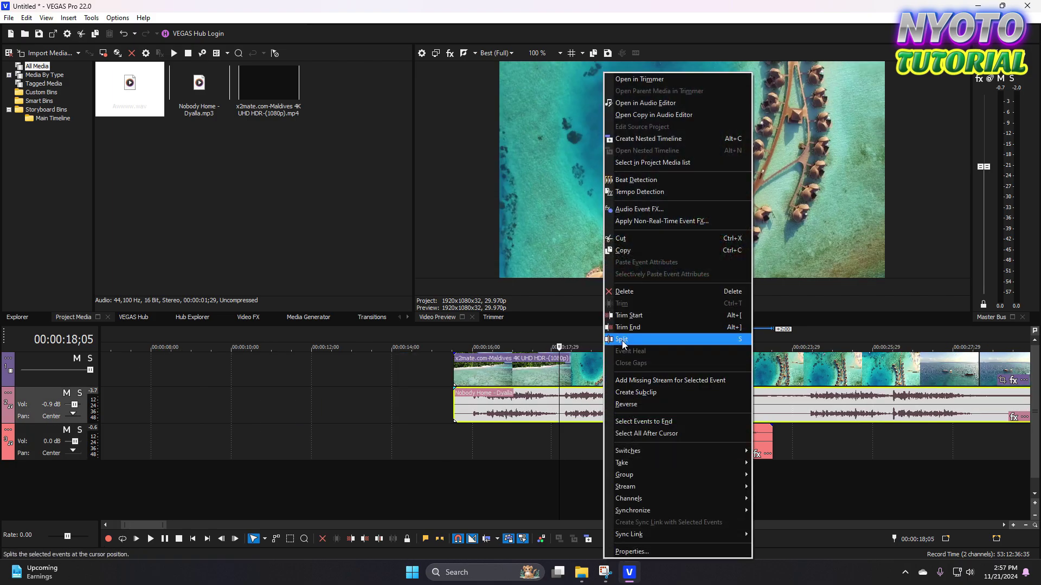
{"action": "left_click", "coordinate": [621, 340]}
{"action": "left_click", "coordinate": [524, 421]}
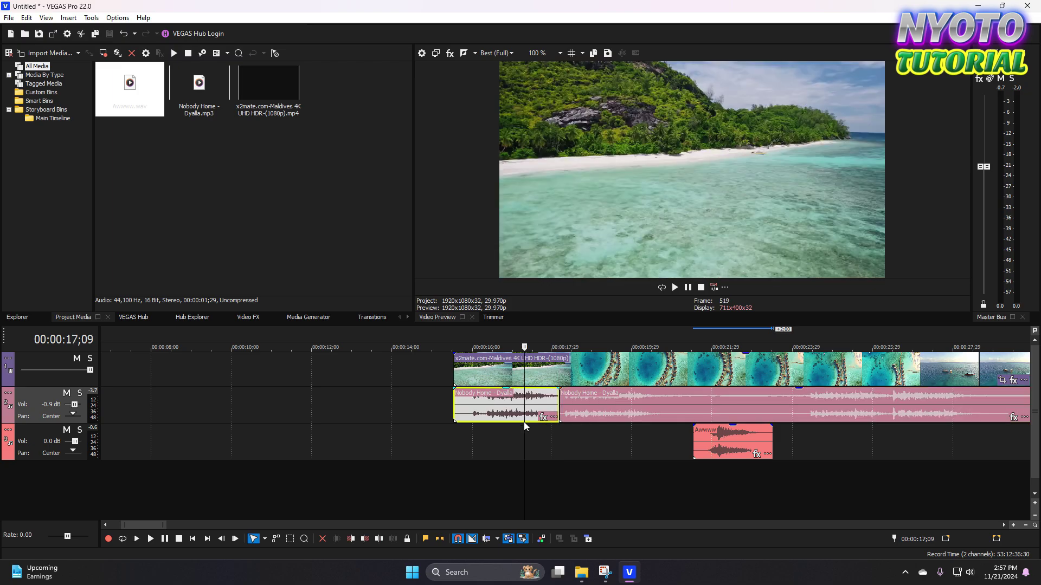
{"action": "scroll", "coordinate": [557, 426], "scroll_direction": "up", "scroll_amount": 2}
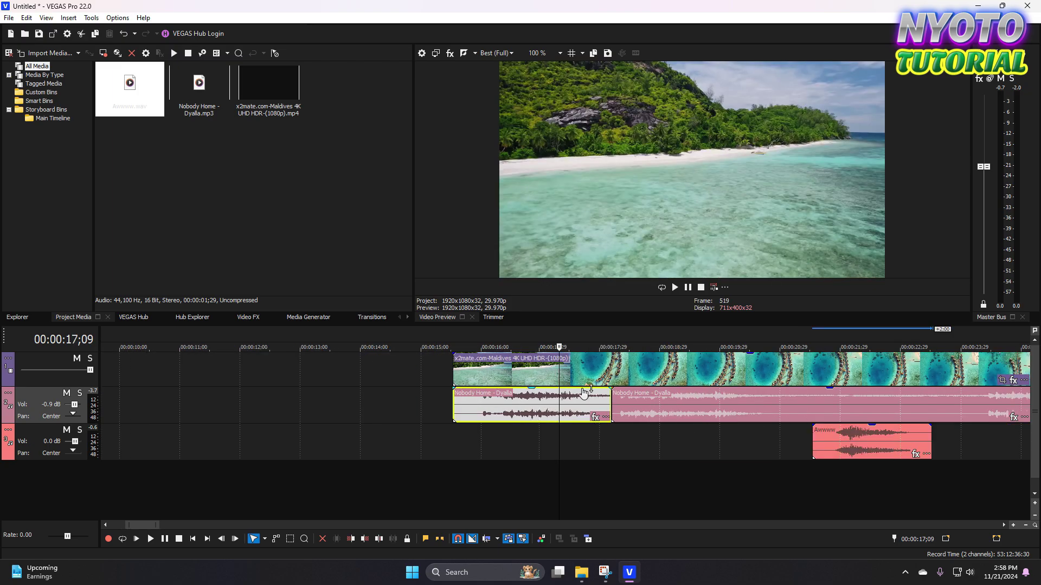
Lower the gain of the first music event so its gain line sits about halfway down the event.
{"action": "scroll", "coordinate": [531, 395], "scroll_direction": "up", "scroll_amount": 2}
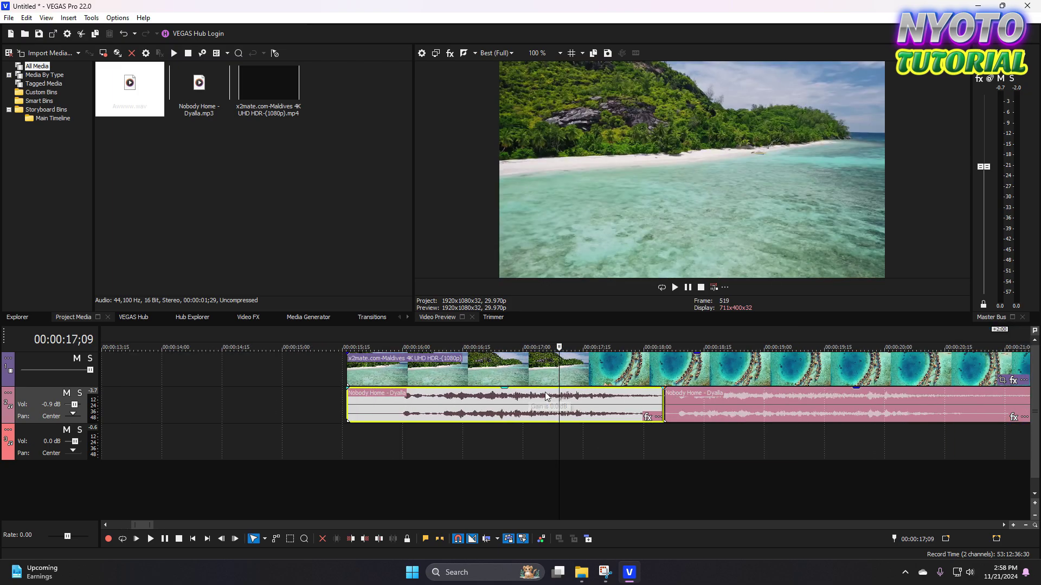
{"action": "left_click_drag", "start_coordinate": [505, 393], "coordinate": [508, 411]}
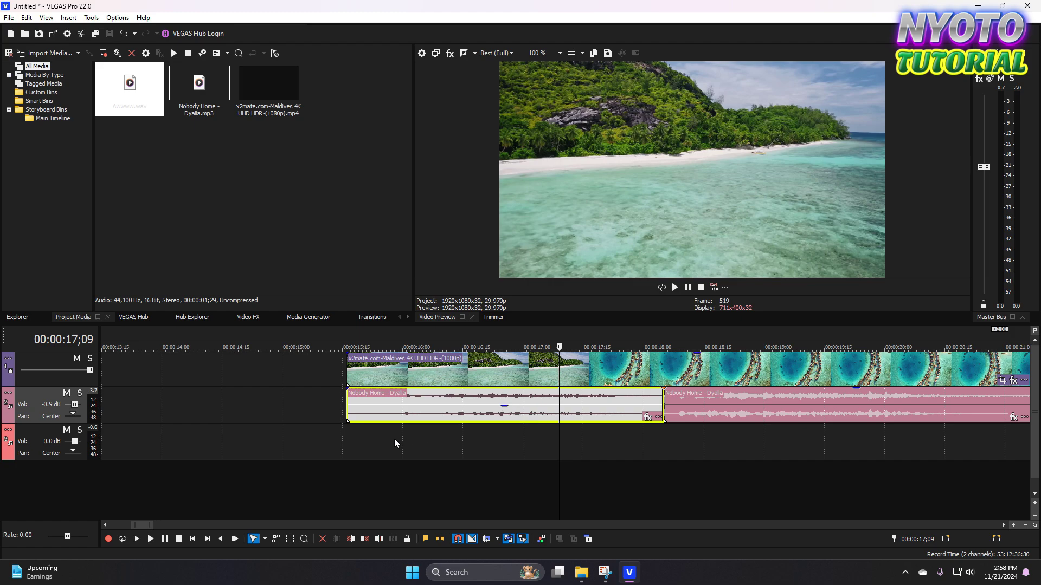
{"action": "left_click", "coordinate": [371, 435]}
{"action": "left_click", "coordinate": [502, 431]}
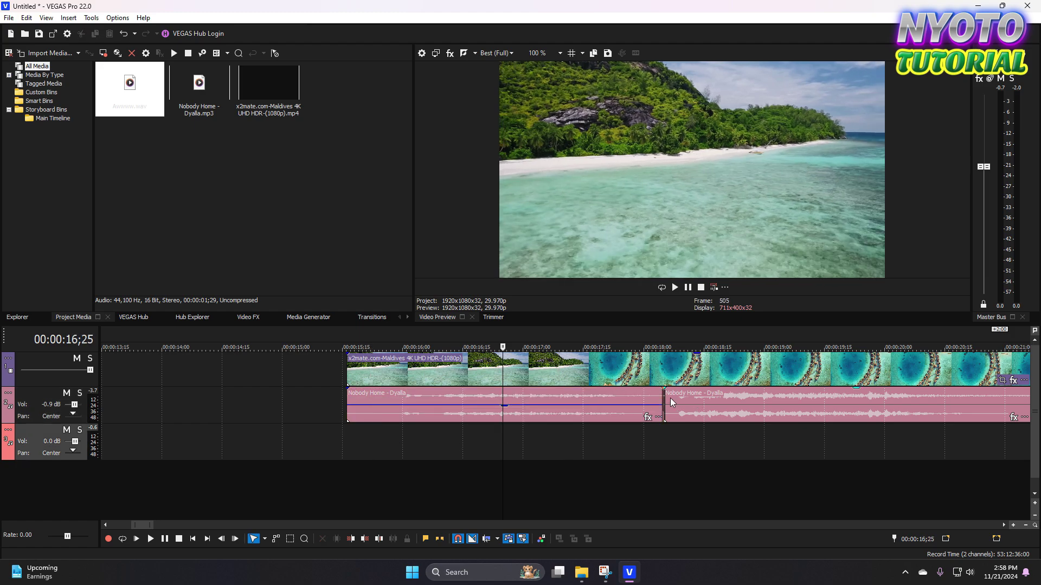
{"action": "left_click_drag", "start_coordinate": [510, 409], "coordinate": [516, 383]}
{"action": "left_click_drag", "start_coordinate": [516, 391], "coordinate": [515, 407]}
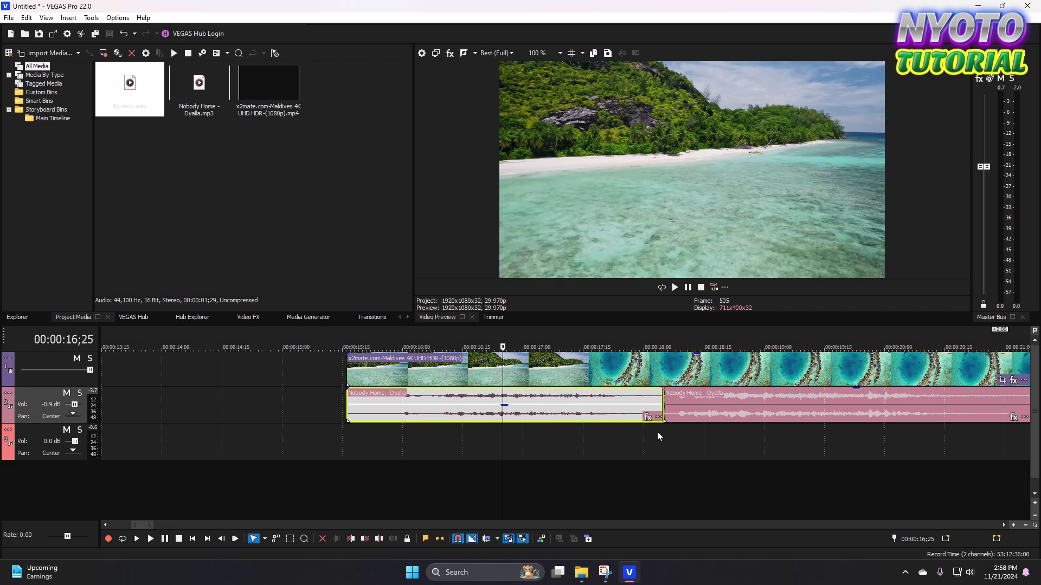
Lower the gain of the Awwww sound event to about two thirds of the way down the event.
{"action": "scroll", "coordinate": [577, 431], "scroll_direction": "down", "scroll_amount": 2}
{"action": "left_click", "coordinate": [535, 430]}
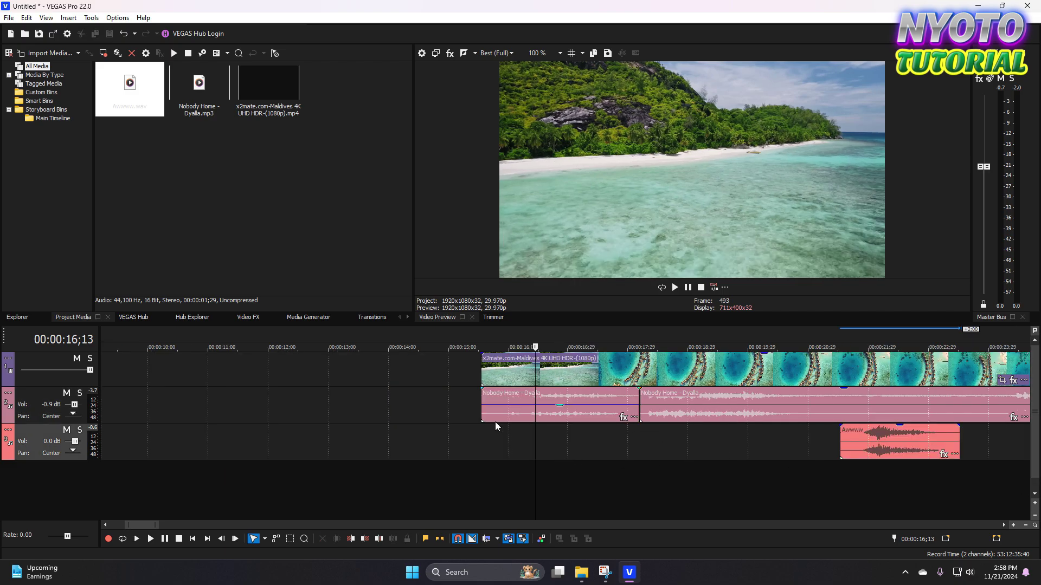
{"action": "left_click", "coordinate": [496, 422]}
{"action": "left_click", "coordinate": [675, 438]}
{"action": "scroll", "coordinate": [705, 439], "scroll_direction": "down", "scroll_amount": 2}
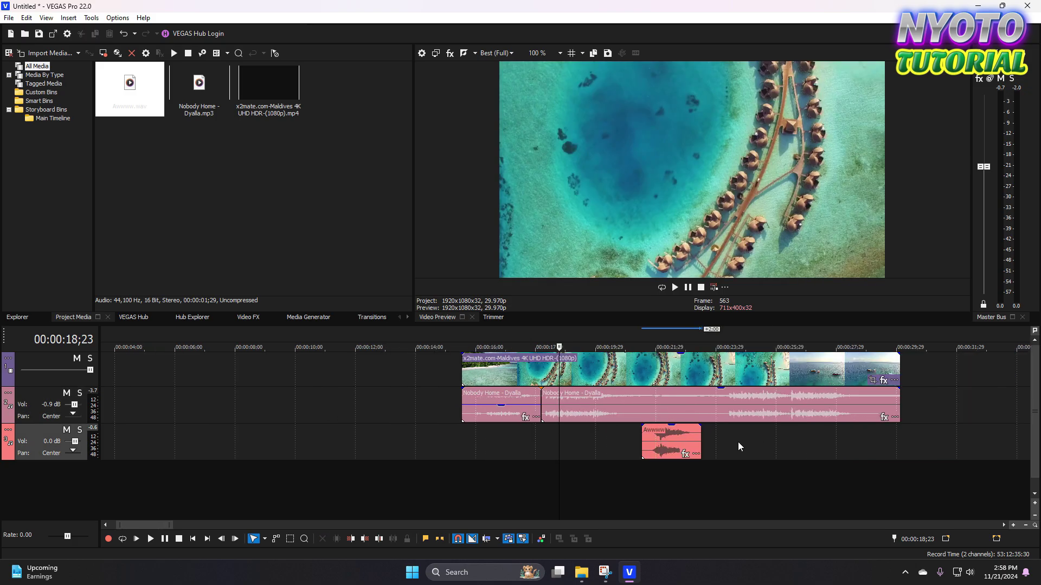
{"action": "left_click", "coordinate": [597, 440]}
{"action": "scroll", "coordinate": [597, 440], "scroll_direction": "up", "scroll_amount": 4}
{"action": "scroll", "coordinate": [613, 441], "scroll_direction": "down", "scroll_amount": 3}
{"action": "left_click", "coordinate": [642, 431]}
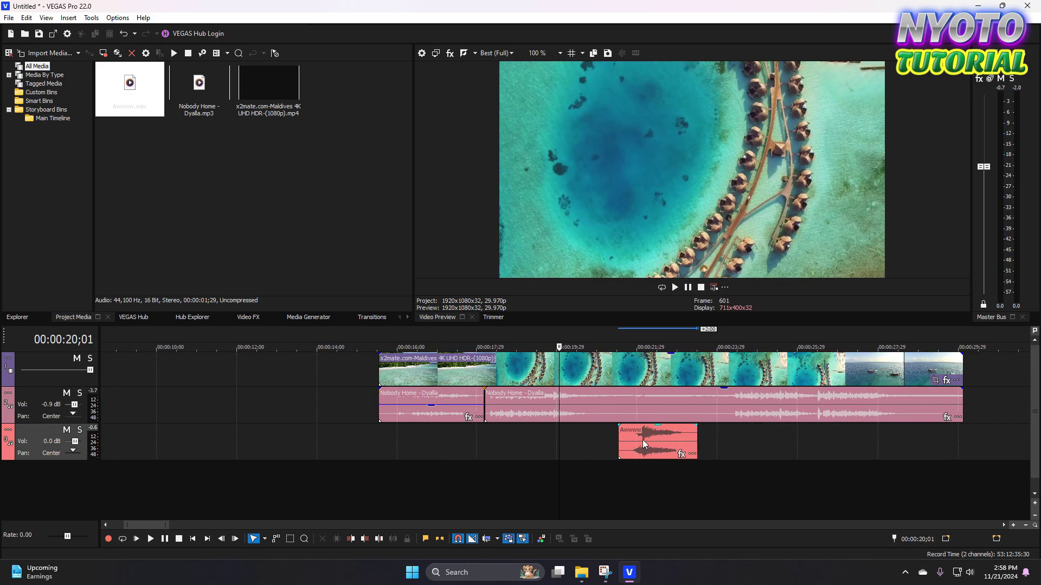
{"action": "scroll", "coordinate": [620, 441], "scroll_direction": "up", "scroll_amount": 3}
{"action": "left_click_drag", "start_coordinate": [606, 429], "coordinate": [604, 453]}
{"action": "scroll", "coordinate": [498, 444], "scroll_direction": "down", "scroll_amount": 4}
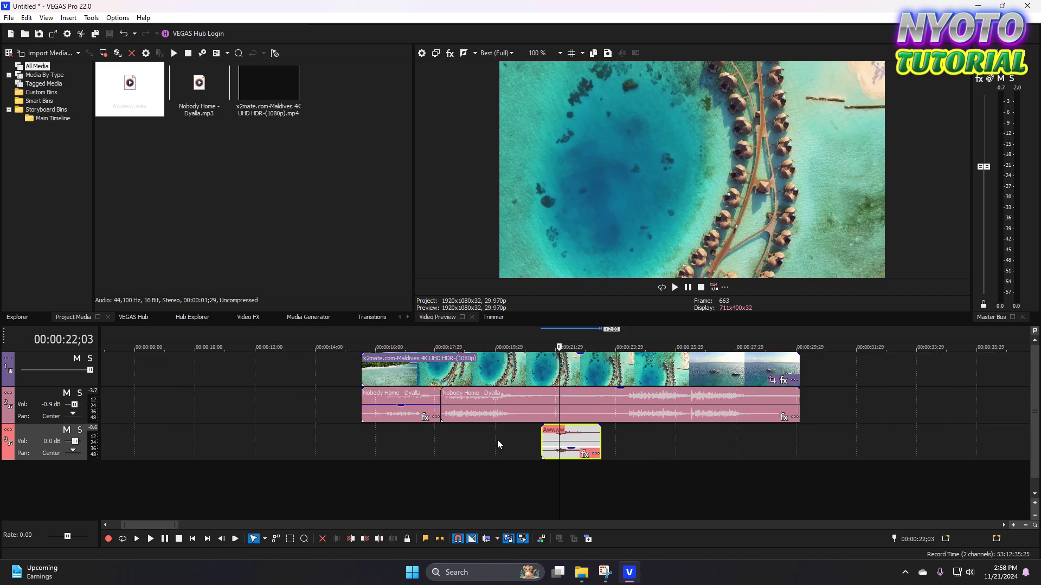
{"action": "left_click", "coordinate": [142, 443]}
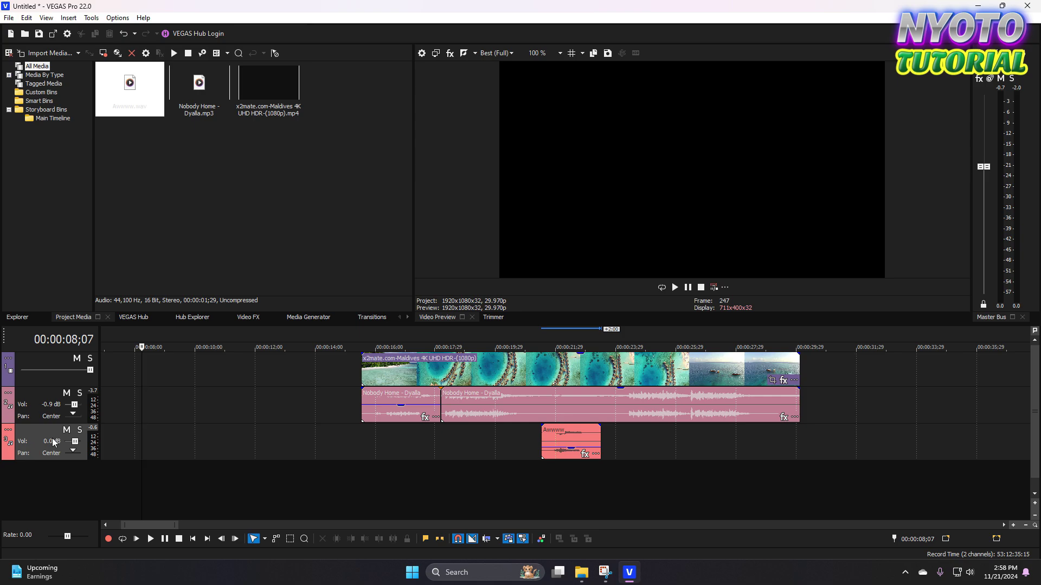
{"action": "left_click", "coordinate": [562, 380]}
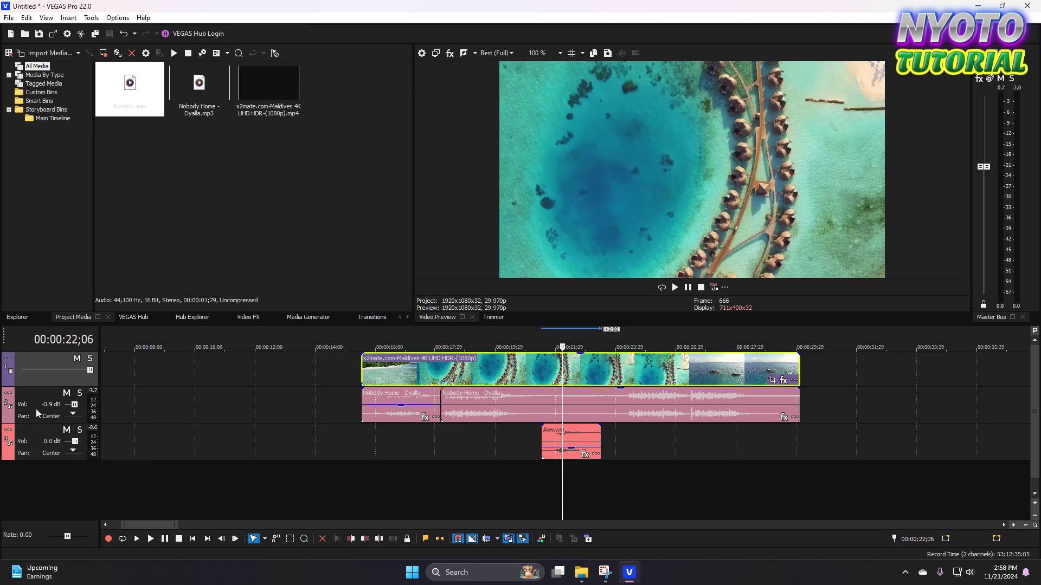
{"action": "left_click", "coordinate": [649, 454]}
{"action": "scroll", "coordinate": [649, 455], "scroll_direction": "up", "scroll_amount": 3}
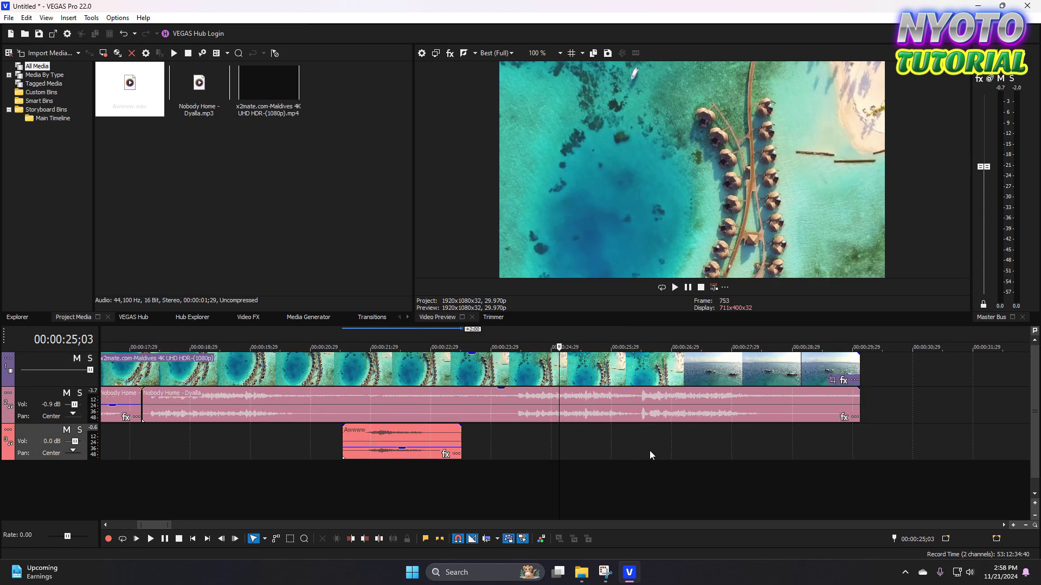
{"action": "scroll", "coordinate": [650, 454], "scroll_direction": "down", "scroll_amount": 3}
{"action": "left_click", "coordinate": [559, 439]}
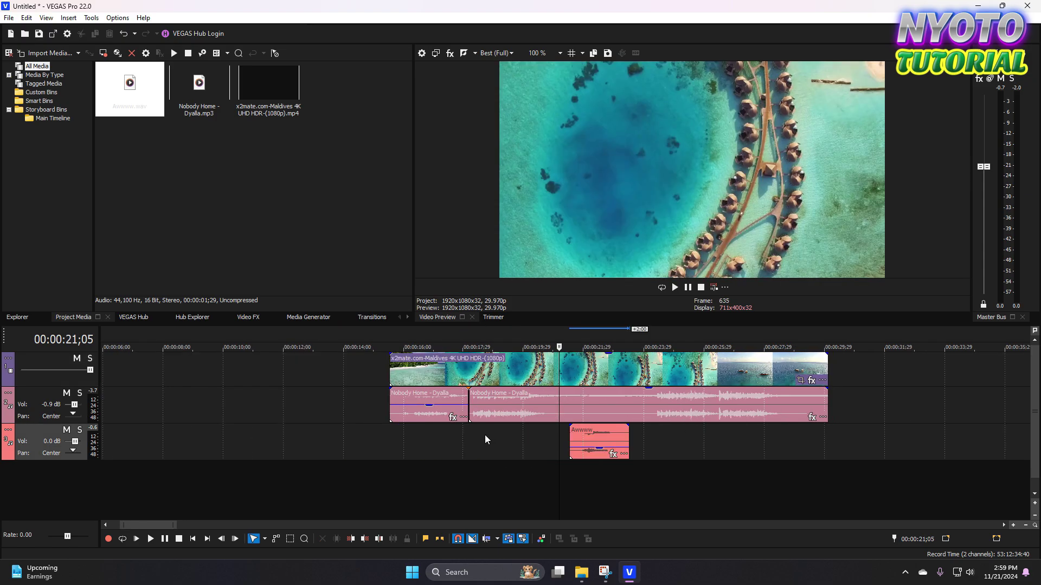
{"action": "left_click", "coordinate": [532, 440]}
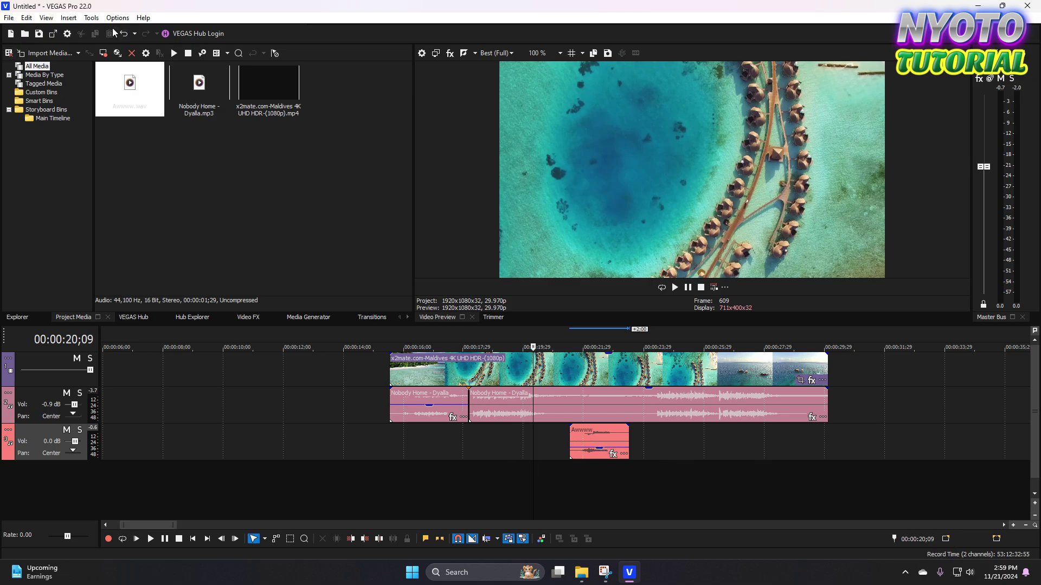
Examine the backup intervals and save location in the VEGAS Advanced Save Utility and close it without changes.
{"action": "left_click", "coordinate": [92, 19]}
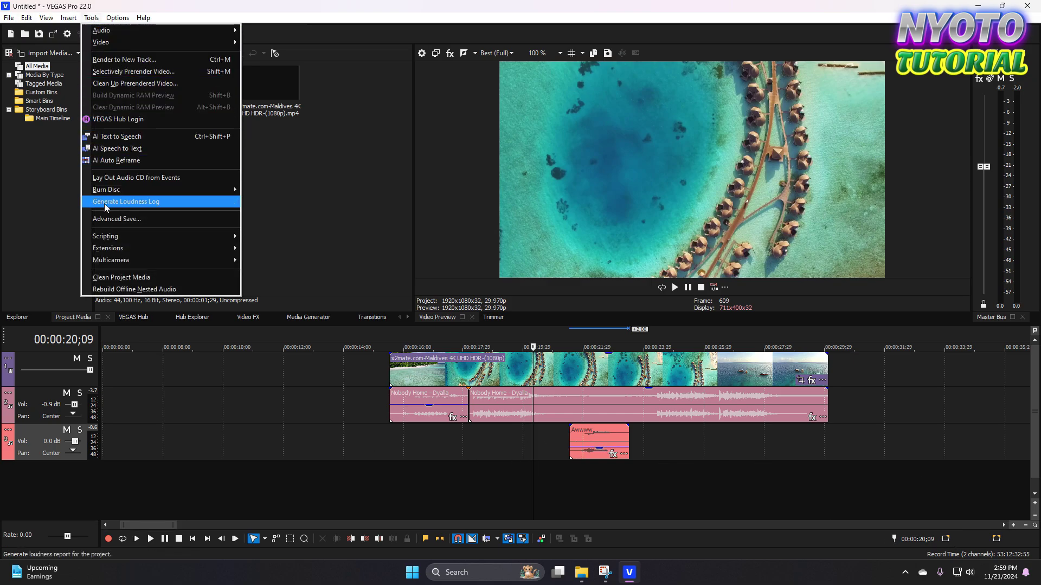
{"action": "left_click", "coordinate": [115, 221]}
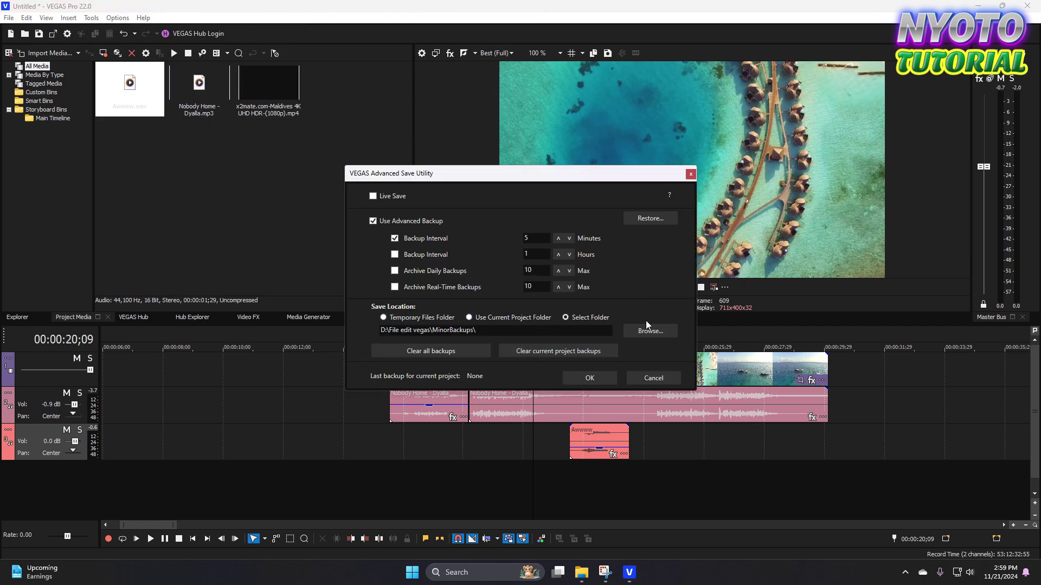
{"action": "left_click", "coordinate": [690, 173]}
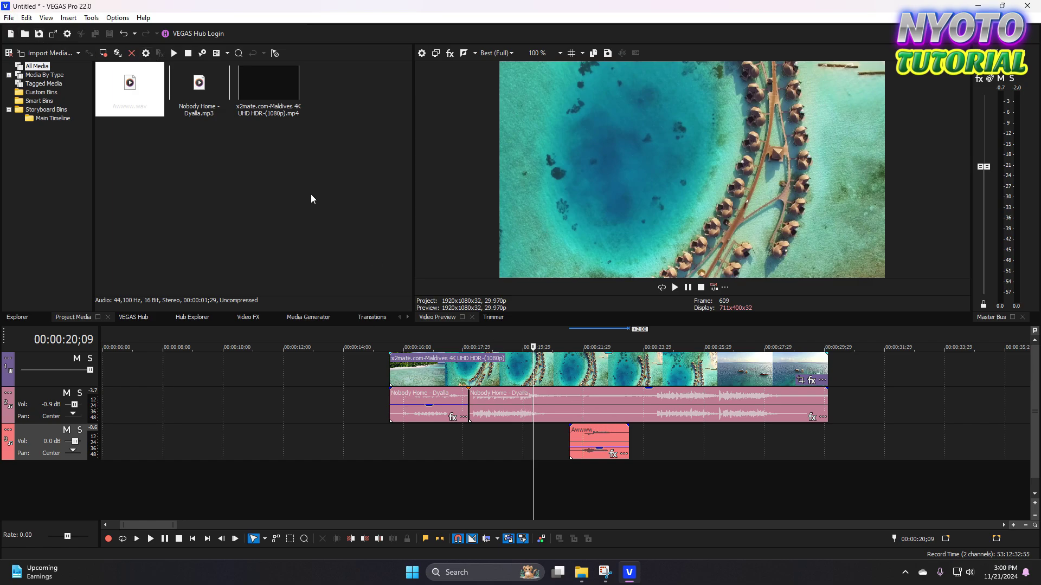
Save the project under the name tutorial as a VEGAS Pro project file on the Data (D:) drive.
{"action": "left_click", "coordinate": [8, 18]}
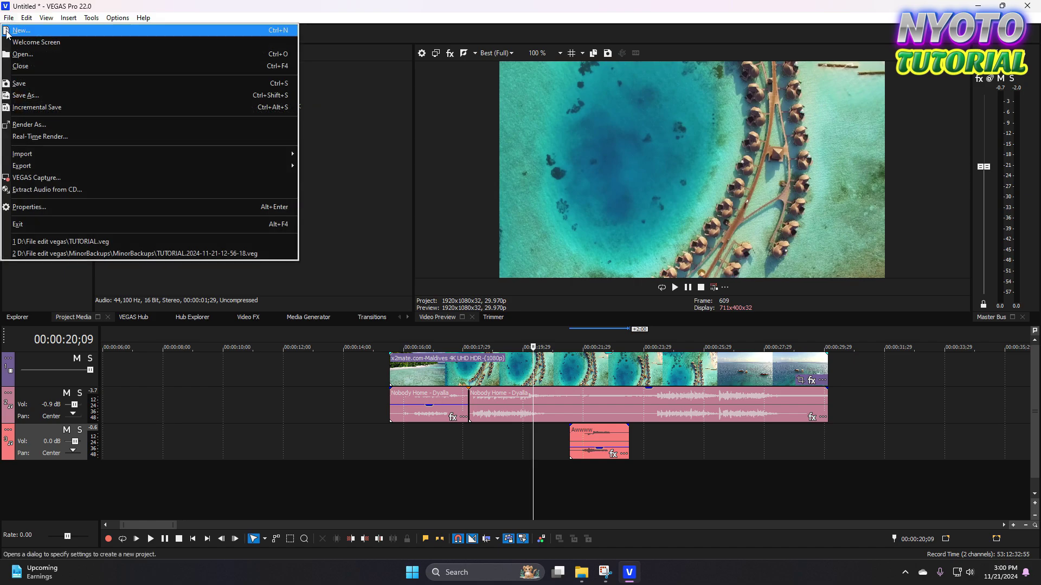
{"action": "left_click", "coordinate": [40, 86]}
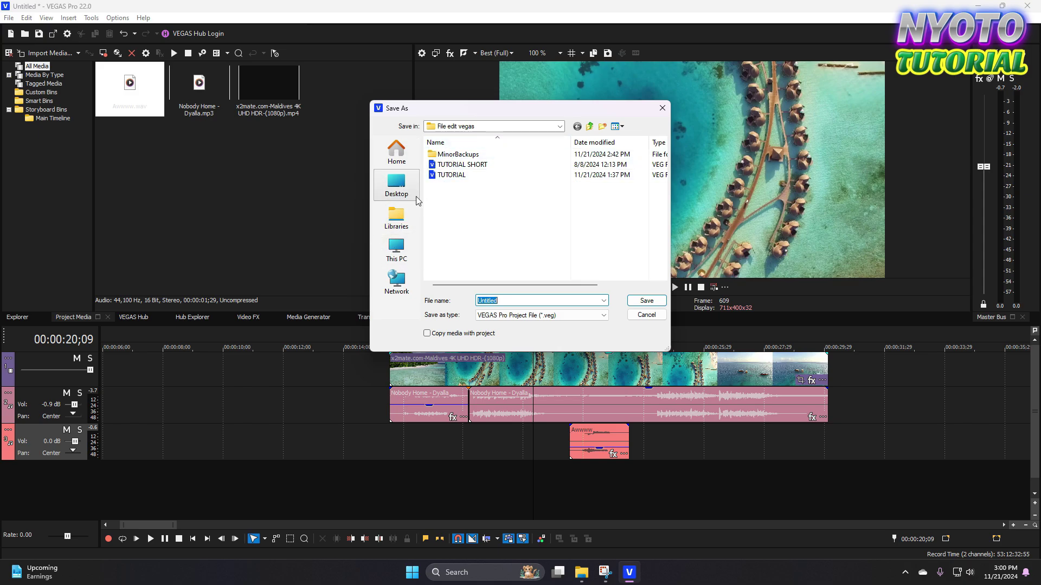
{"action": "left_click", "coordinate": [398, 254]}
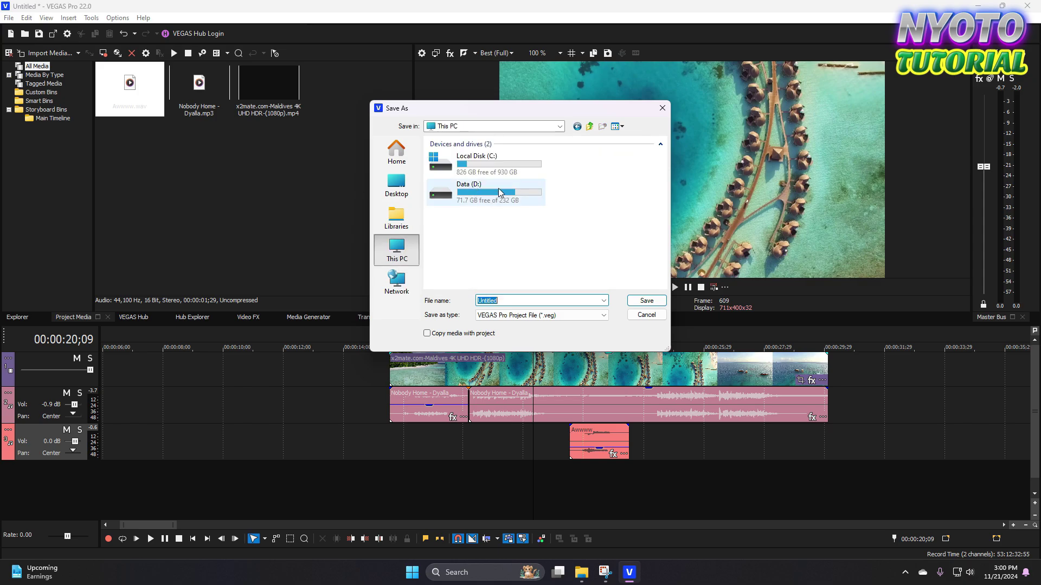
{"action": "left_click", "coordinate": [498, 188]}
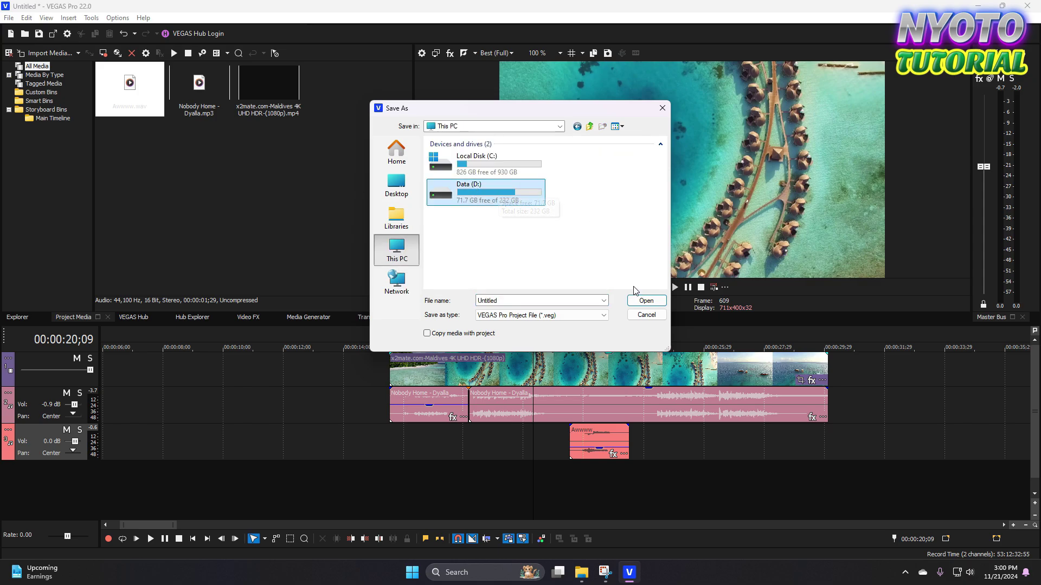
{"action": "left_click", "coordinate": [645, 300]}
{"action": "scroll", "coordinate": [472, 246], "scroll_direction": "down", "scroll_amount": 4}
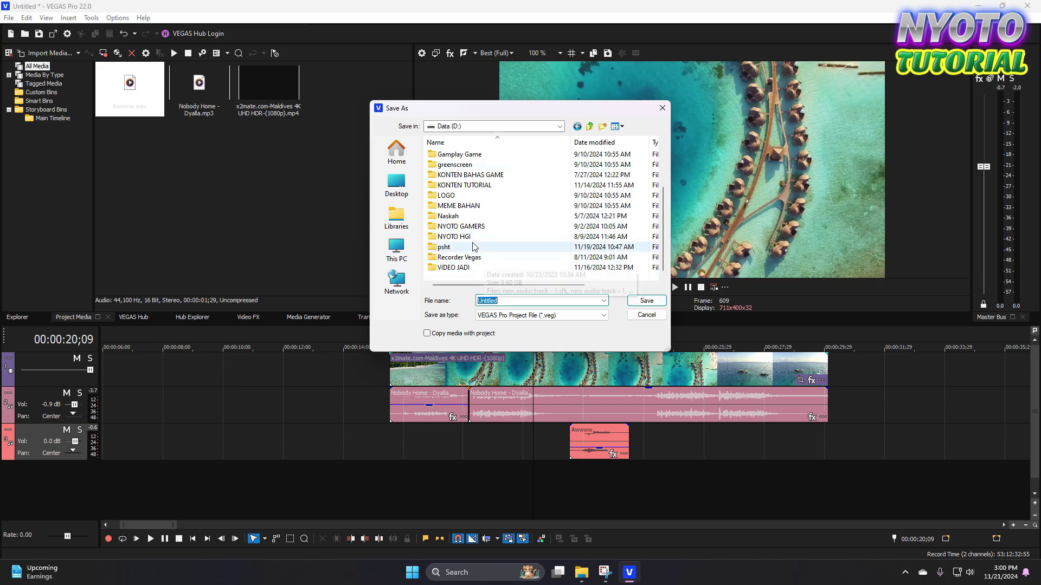
{"action": "left_click", "coordinate": [505, 301]}
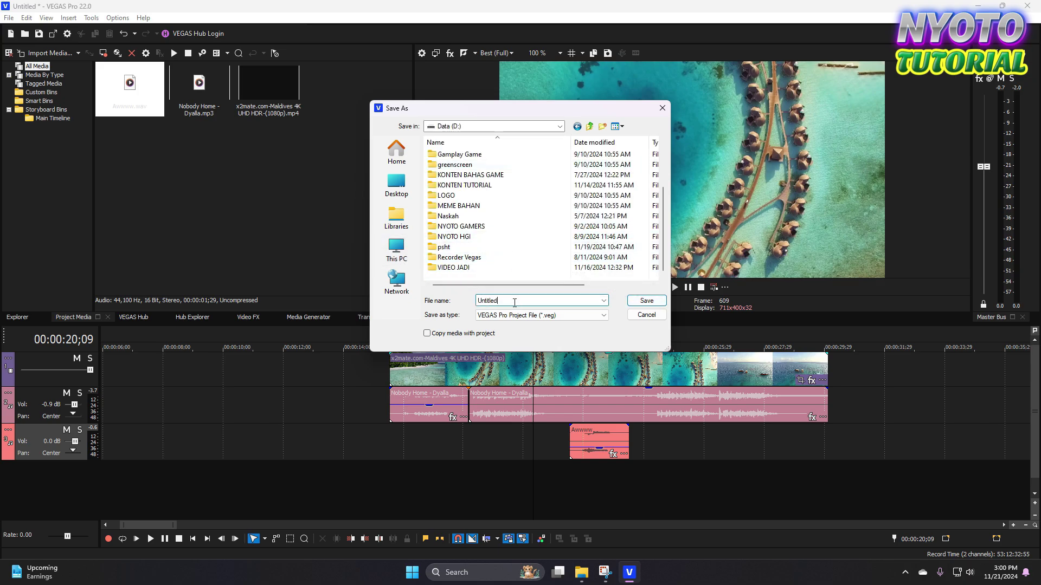
{"action": "left_click_drag", "start_coordinate": [515, 302], "coordinate": [458, 298]}
{"action": "type", "text": "tutorial"}
{"action": "left_click", "coordinate": [645, 301]}
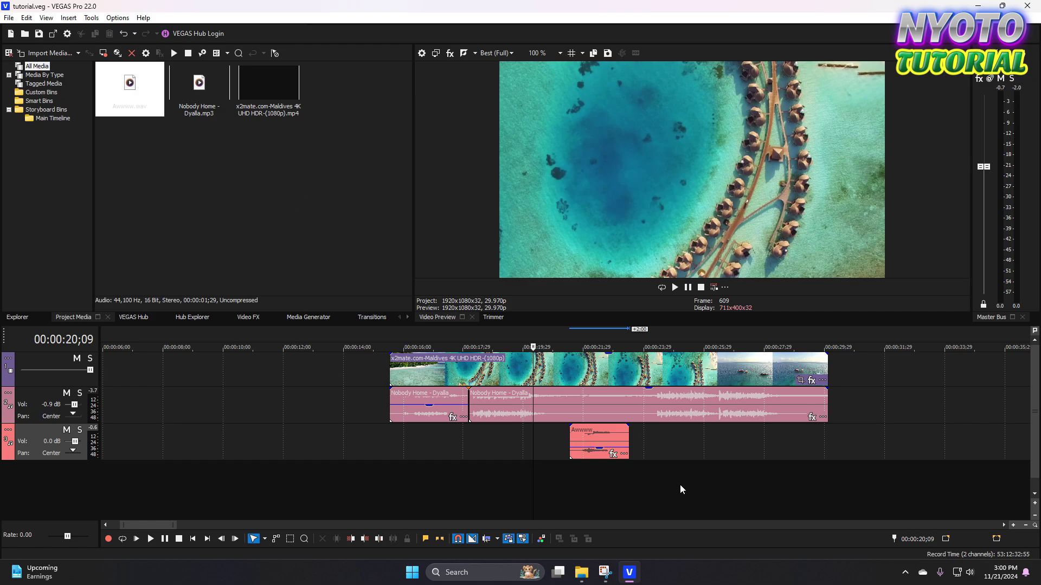
Switch to File Explorer, check the saved tutorial project file on the Data (D:) drive, and close the window.
{"action": "left_click", "coordinate": [581, 571]}
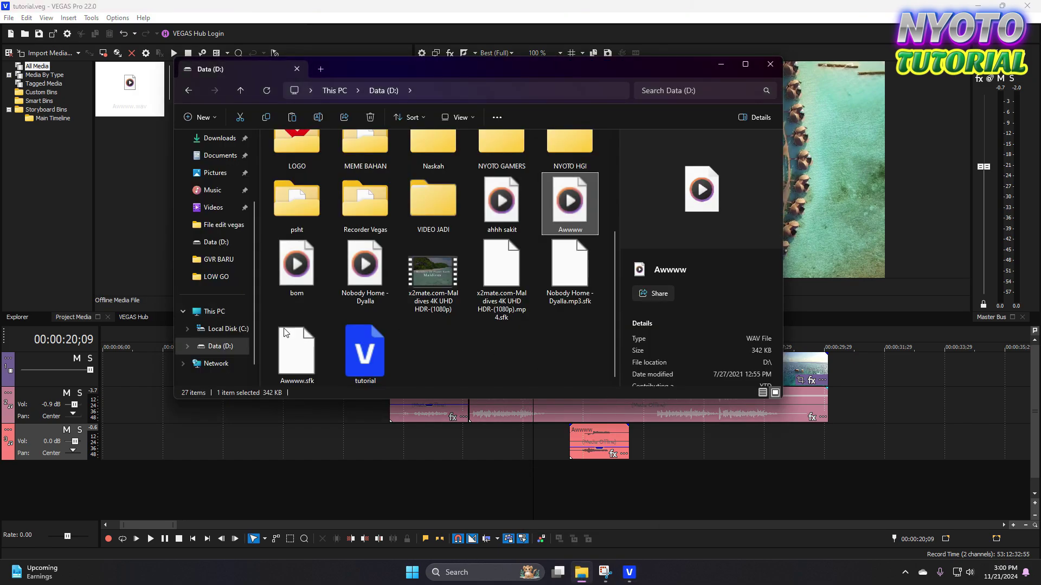
{"action": "left_click", "coordinate": [368, 355]}
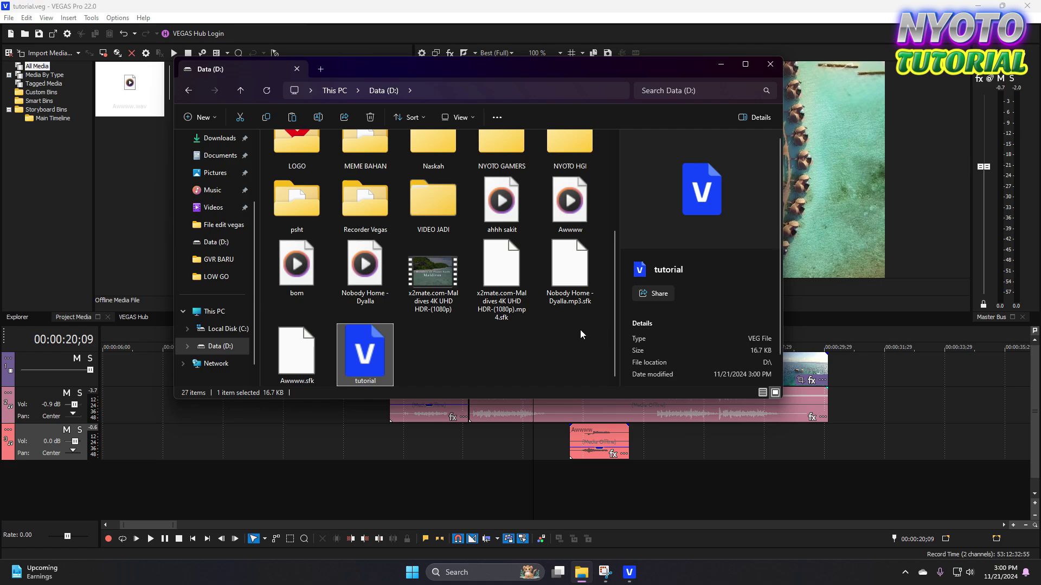
{"action": "left_click", "coordinate": [408, 353]}
{"action": "left_click", "coordinate": [378, 349]}
{"action": "left_click", "coordinate": [436, 350]}
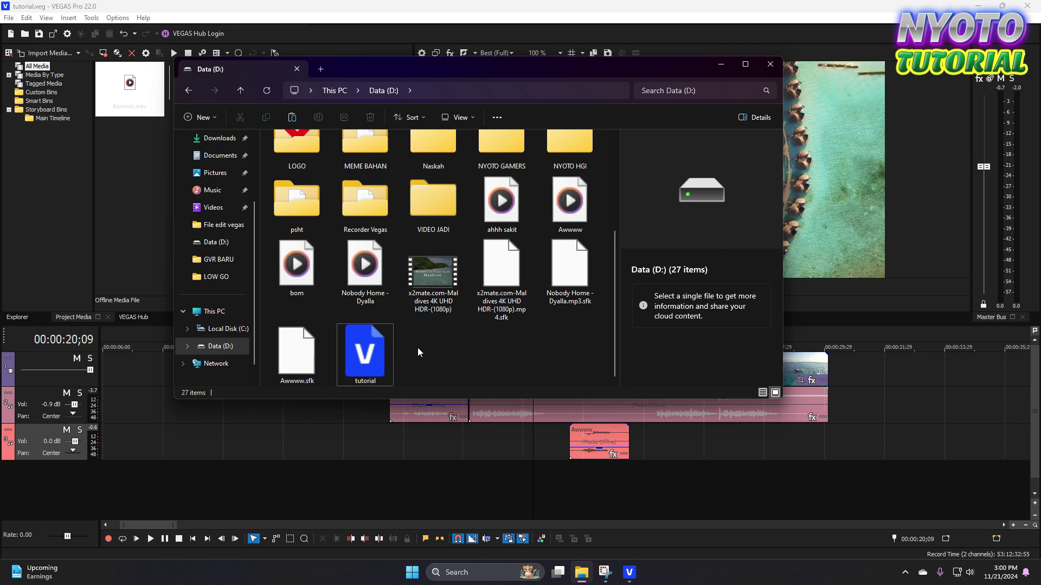
{"action": "left_click", "coordinate": [770, 66]}
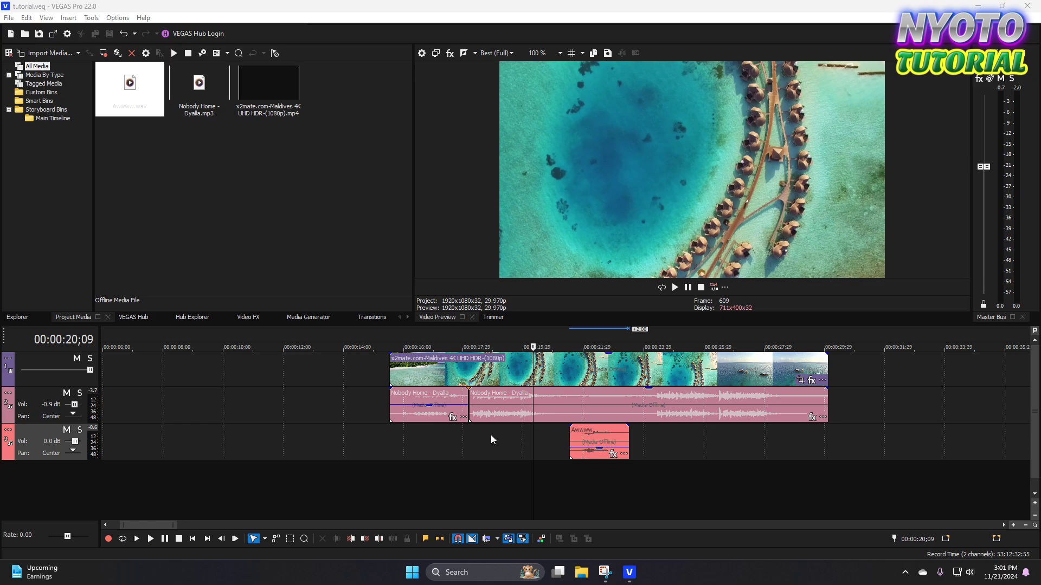
{"action": "left_click", "coordinate": [411, 431]}
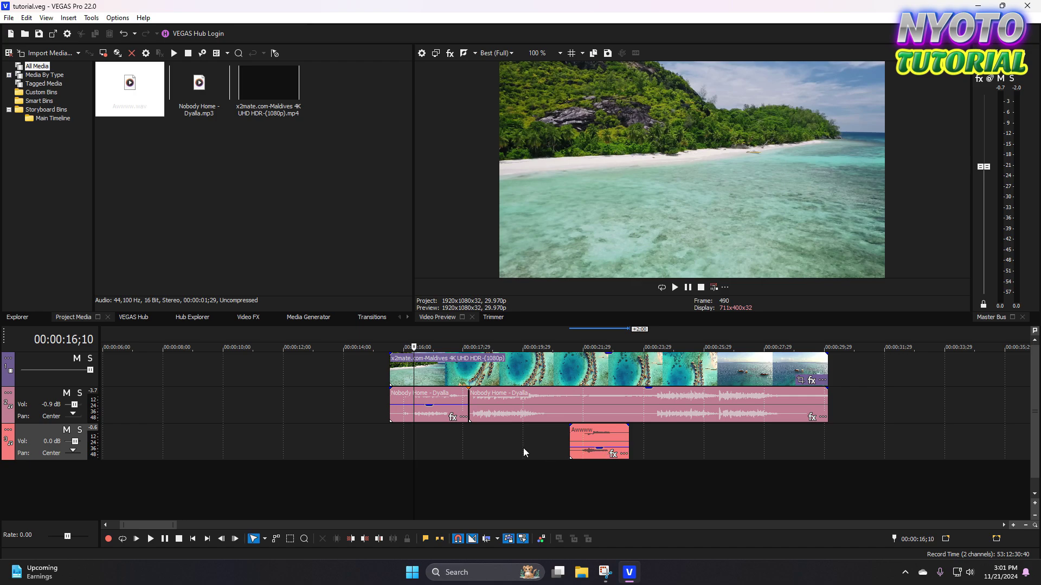
{"action": "left_click", "coordinate": [551, 431]}
{"action": "scroll", "coordinate": [552, 431], "scroll_direction": "up", "scroll_amount": 2}
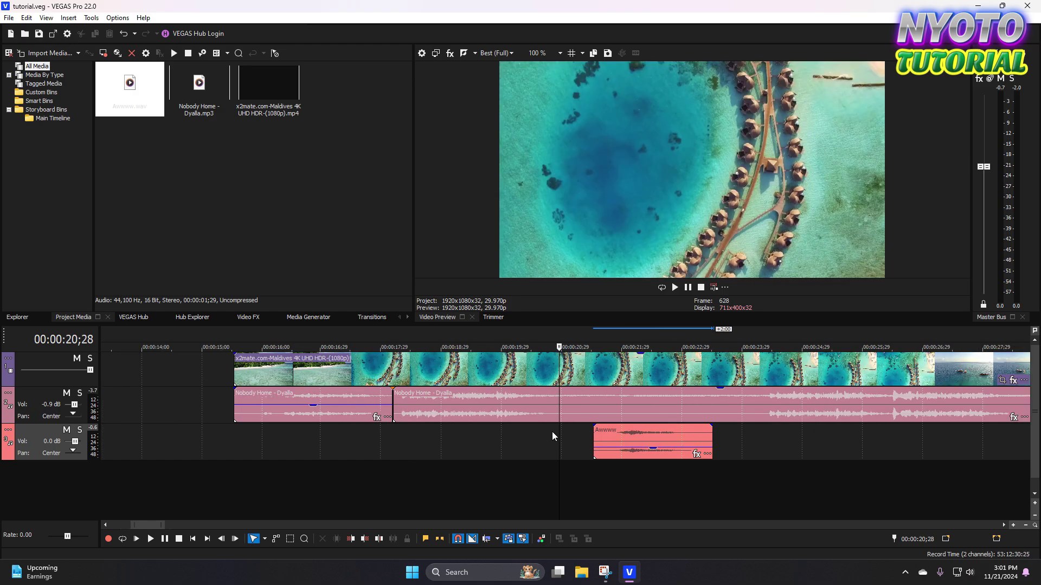
{"action": "scroll", "coordinate": [552, 431], "scroll_direction": "down", "scroll_amount": 3}
{"action": "scroll", "coordinate": [537, 434], "scroll_direction": "up", "scroll_amount": 1}
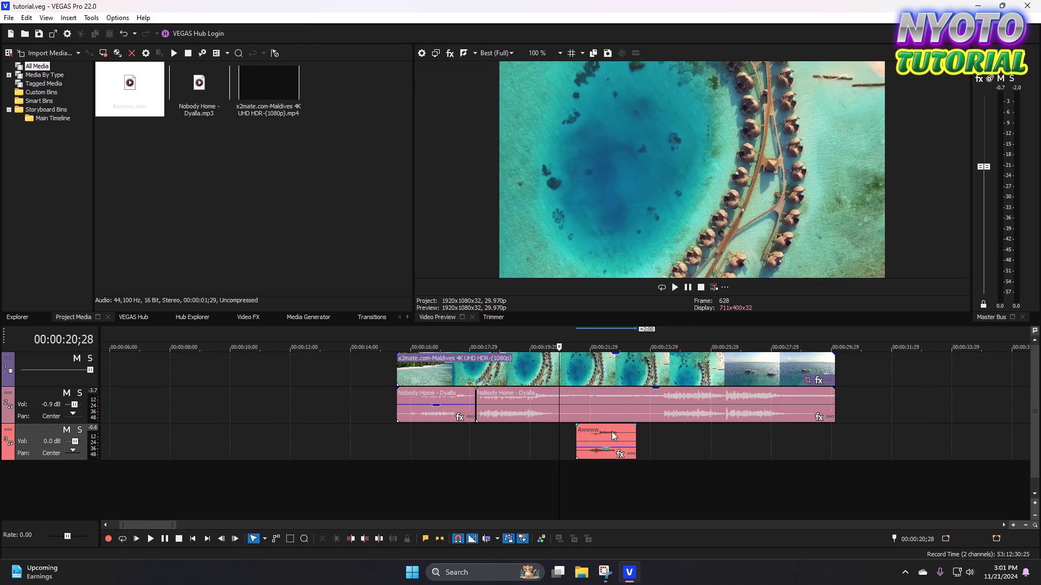